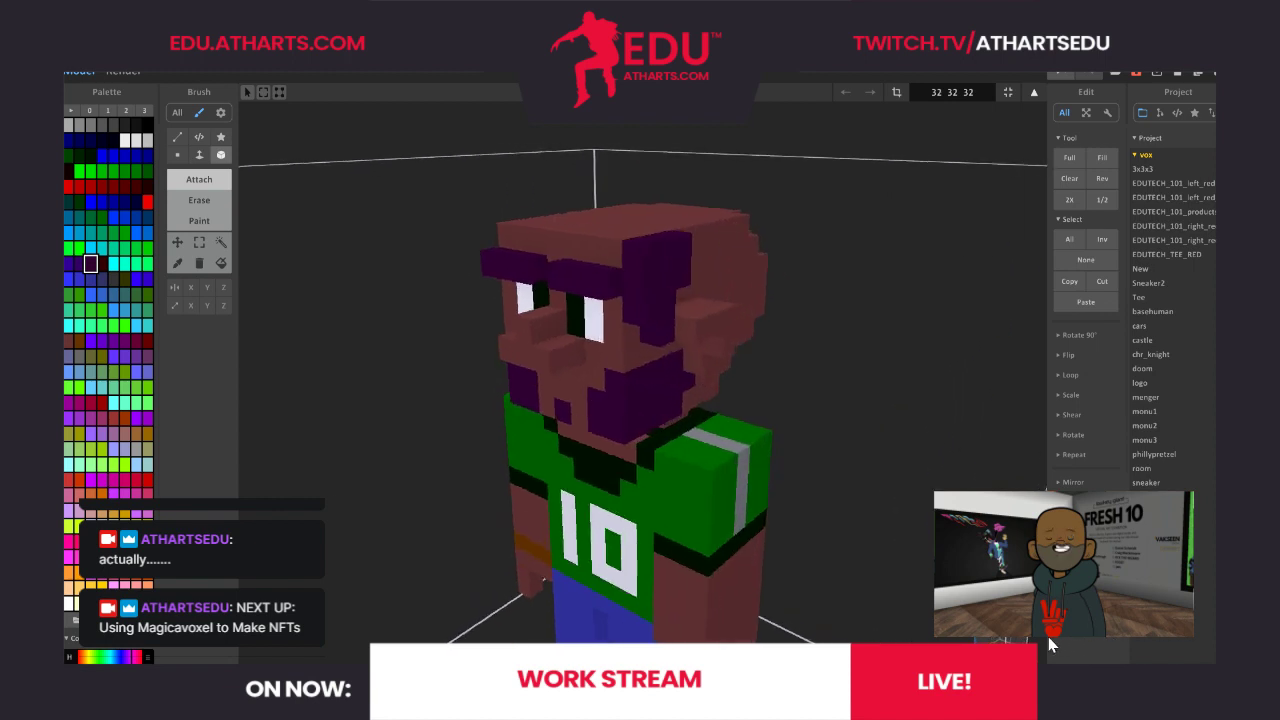
Attach purple hair voxels across the forehead and extend a strand from the left temple down past the beard to the shoulder
{"action": "left_click_drag", "start_coordinate": [537, 248], "coordinate": [698, 252]}
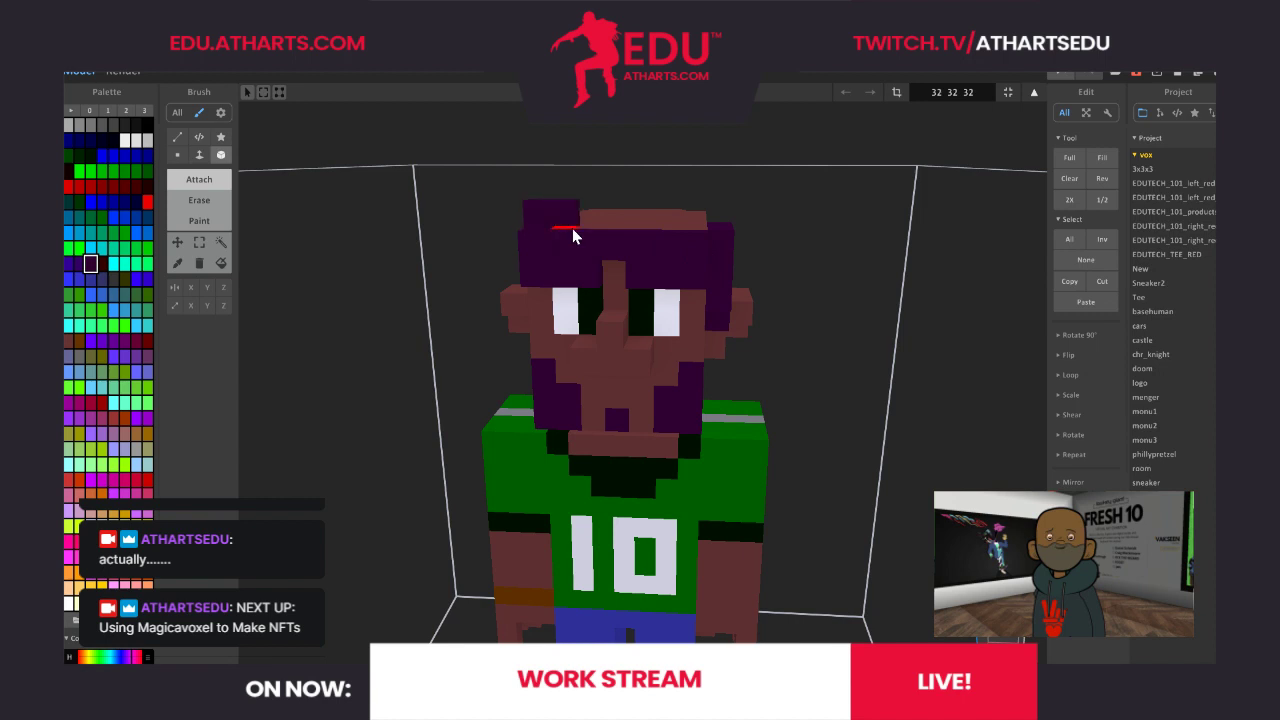
{"action": "left_click", "coordinate": [591, 229]}
{"action": "right_click_drag", "start_coordinate": [591, 230], "coordinate": [485, 195]}
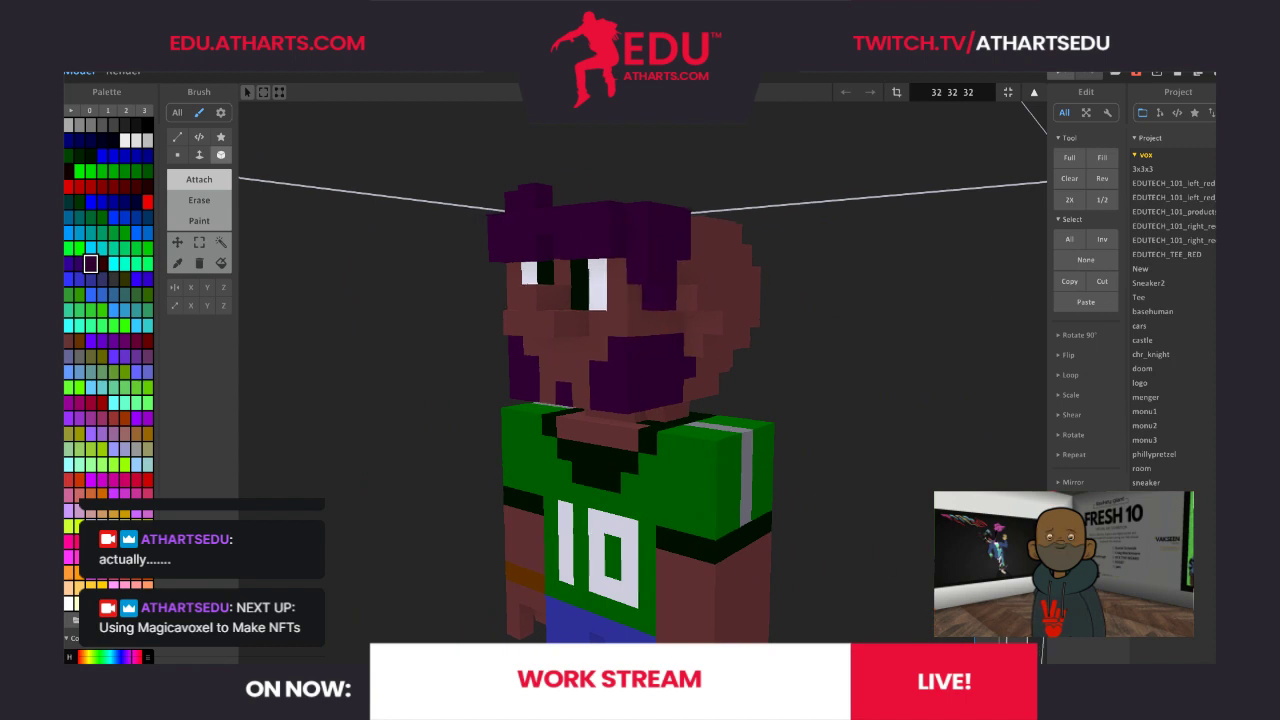
{"action": "right_click_drag", "start_coordinate": [430, 310], "coordinate": [375, 225]}
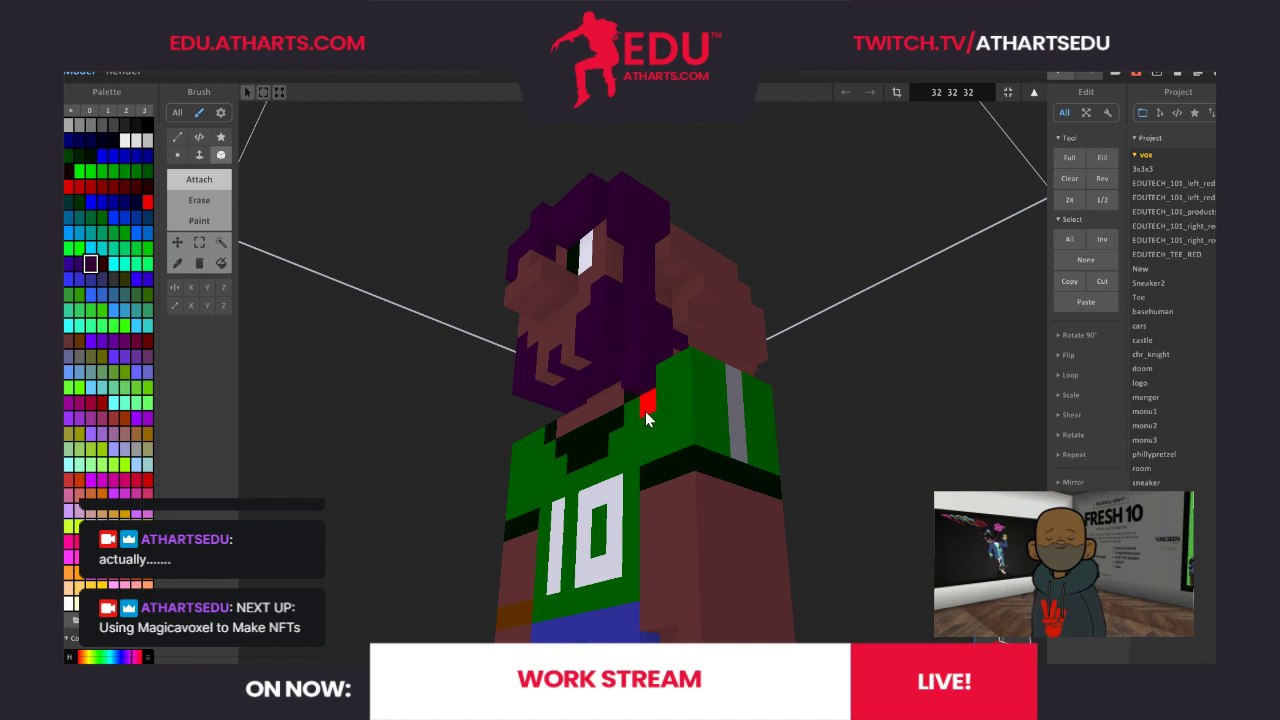
{"action": "right_click_drag", "start_coordinate": [997, 641], "coordinate": [1095, 660]}
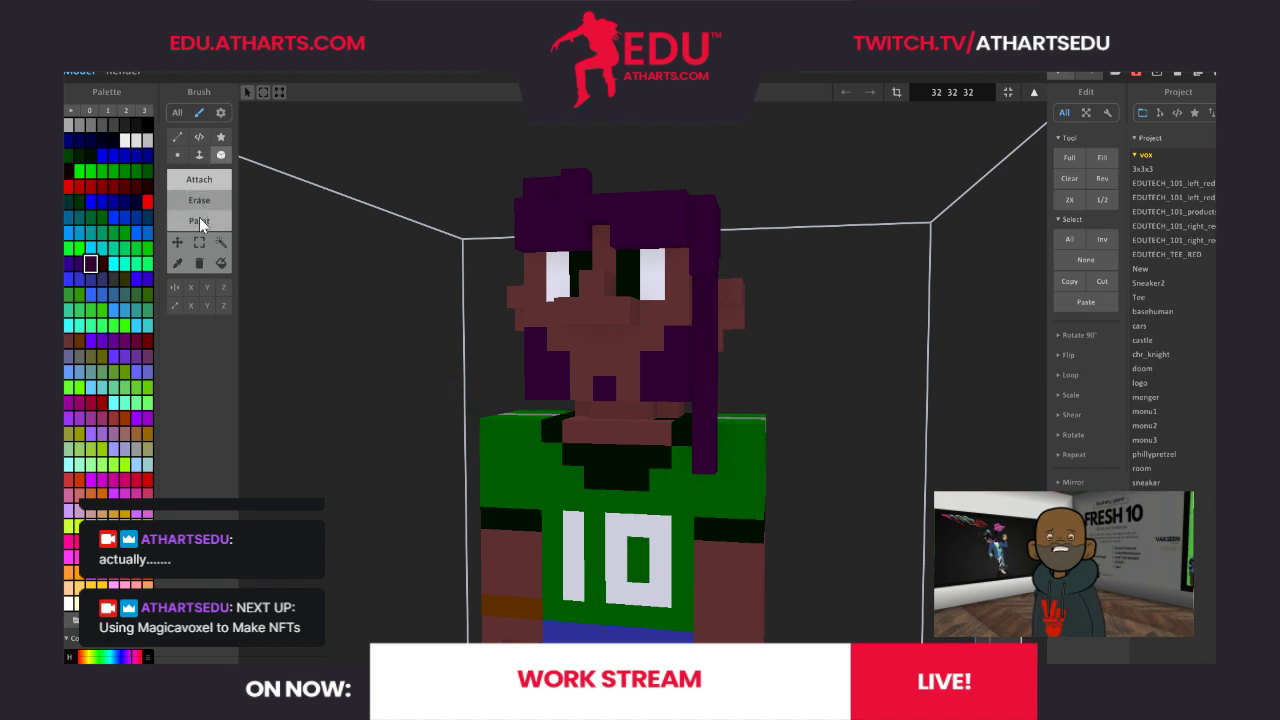
Attach a vertical strand of purple hair behind the character's left ear, running down towards the shoulder
{"action": "left_click", "coordinate": [219, 156]}
{"action": "right_click_drag", "start_coordinate": [1005, 638], "coordinate": [730, 497]}
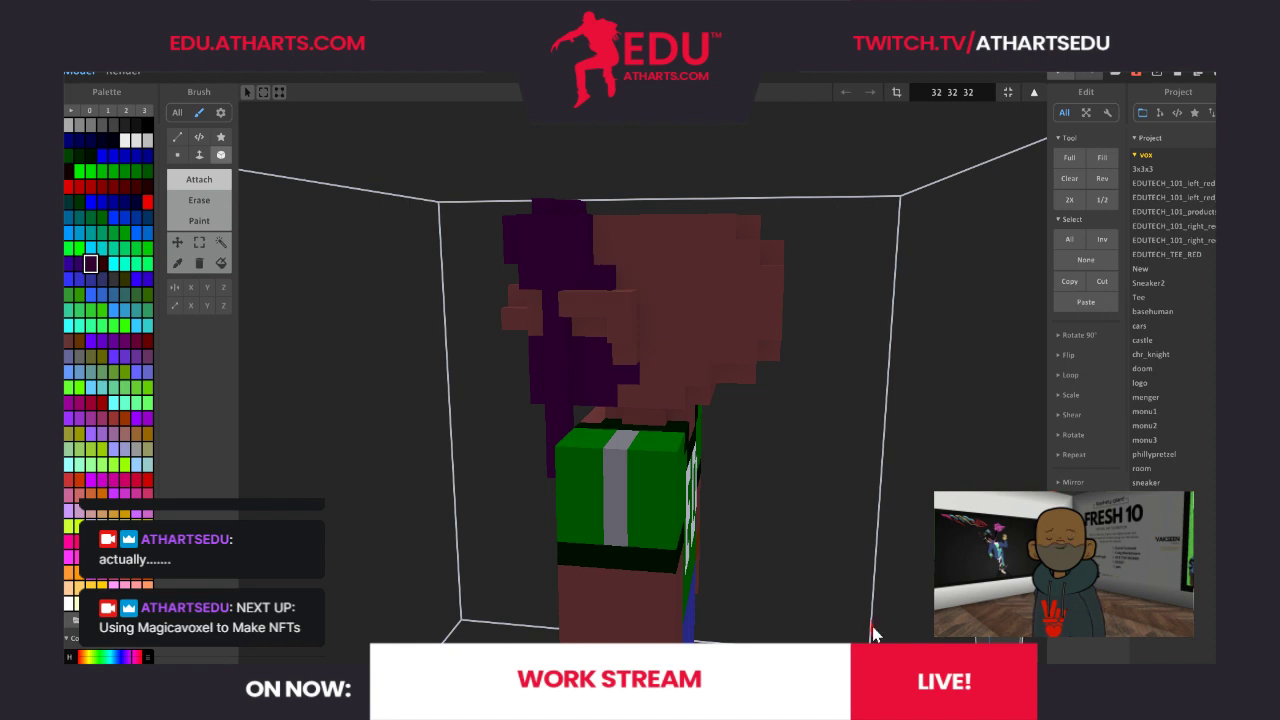
{"action": "mouse_move", "coordinate": [1030, 640]}
{"action": "right_mouse_down"}
{"action": "mouse_move", "coordinate": [938, 650]}
{"action": "mouse_move", "coordinate": [1043, 638]}
{"action": "right_mouse_up"}
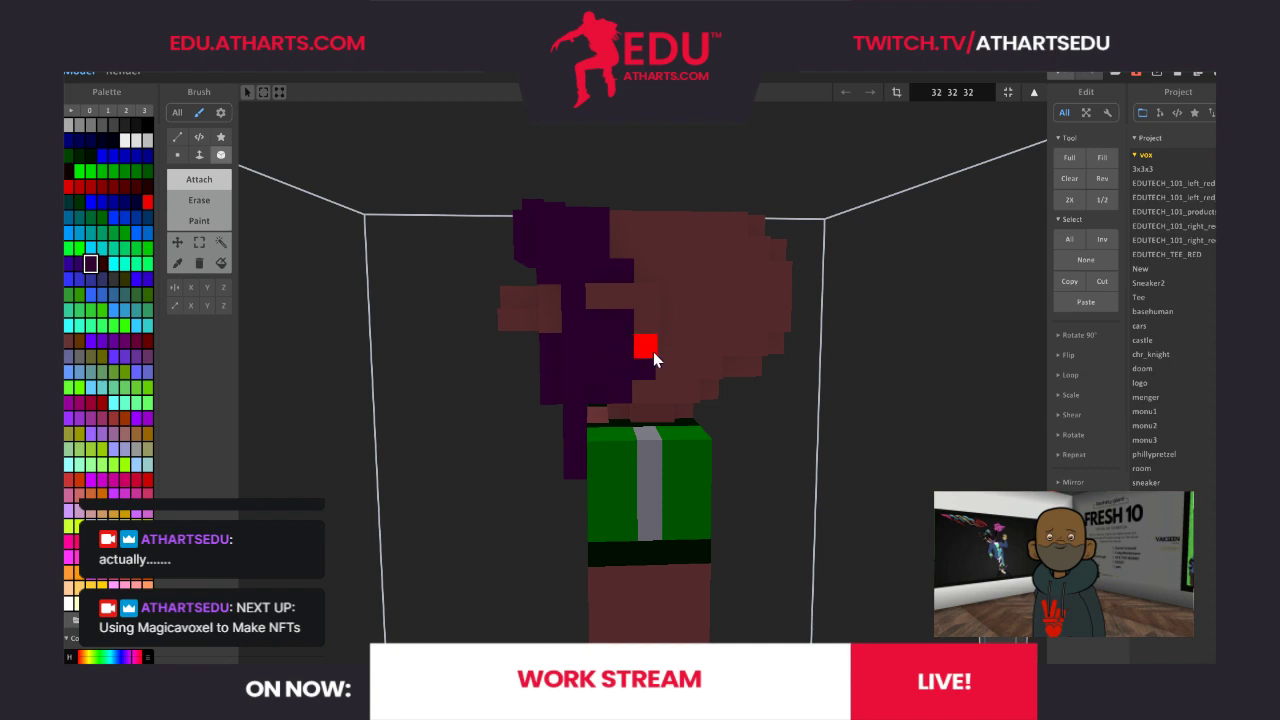
{"action": "left_click_drag", "start_coordinate": [663, 313], "coordinate": [666, 420]}
{"action": "right_click_drag", "start_coordinate": [1002, 638], "coordinate": [880, 639]}
{"action": "right_click_drag", "start_coordinate": [1015, 638], "coordinate": [1077, 639]}
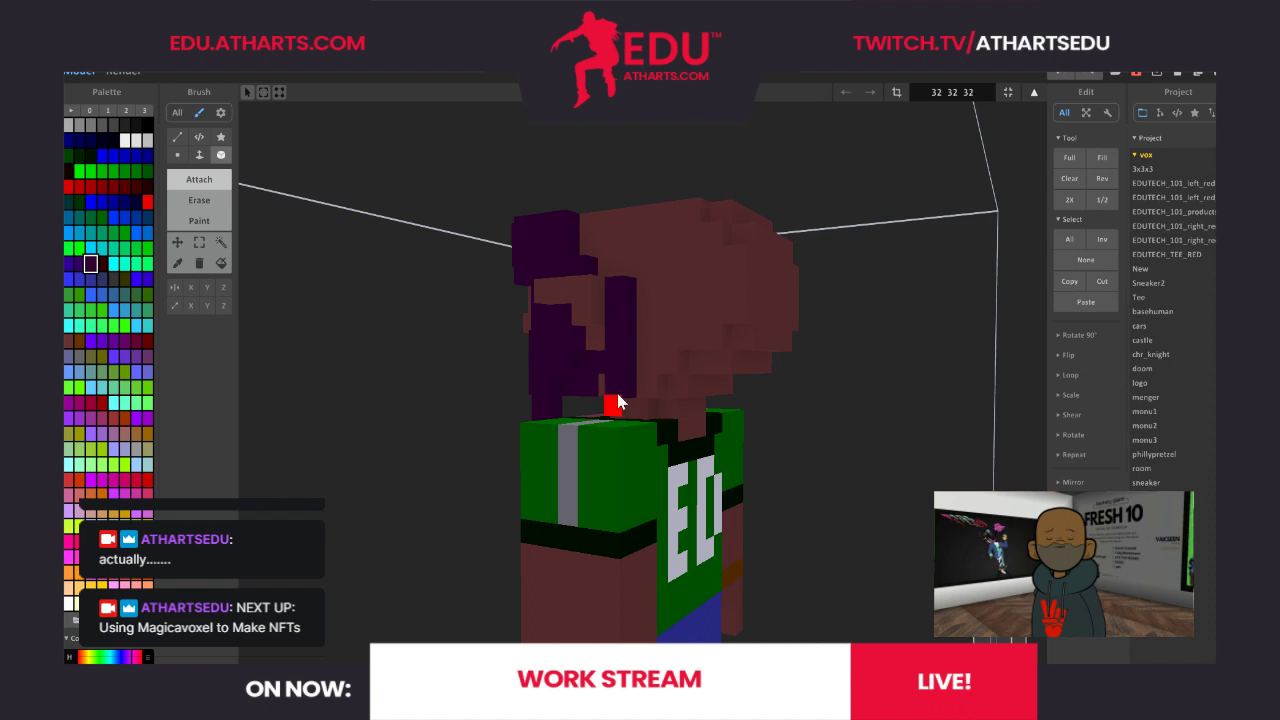
{"action": "right_click_drag", "start_coordinate": [754, 451], "coordinate": [757, 390]}
{"action": "scroll", "coordinate": [645, 334], "scroll_direction": "up", "scroll_amount": 6}
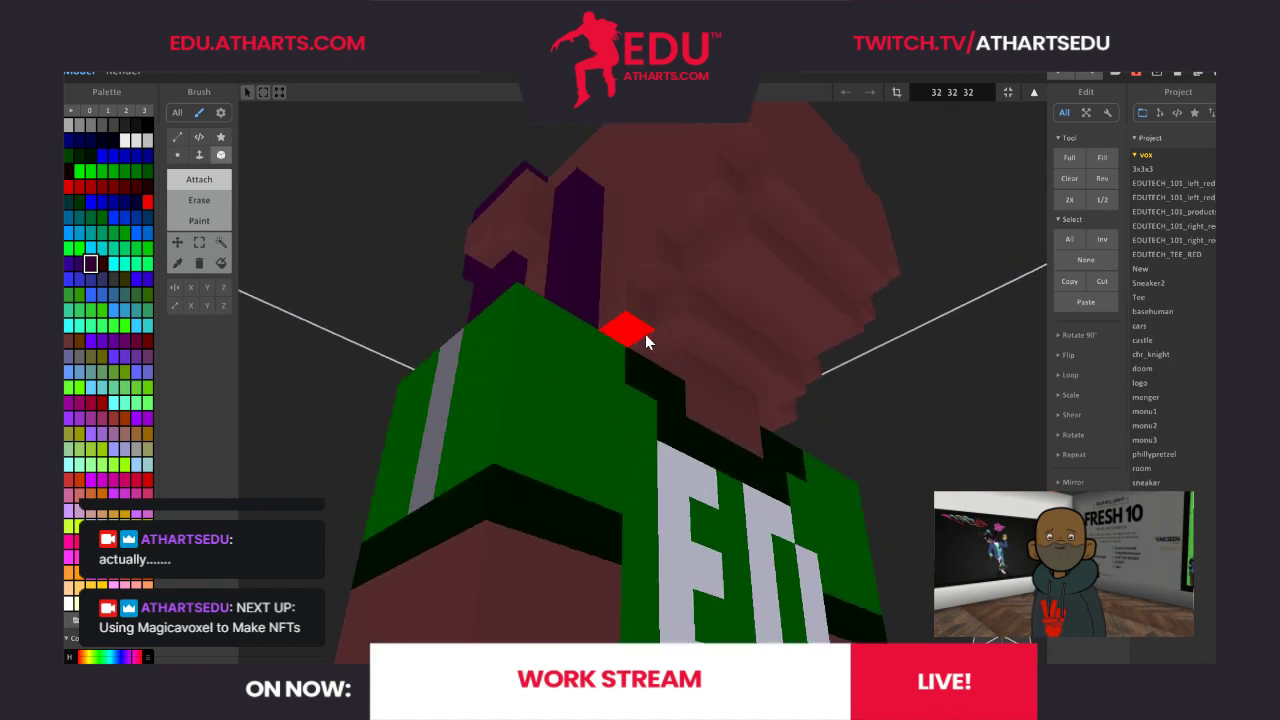
{"action": "right_click_drag", "start_coordinate": [737, 163], "coordinate": [766, 343]}
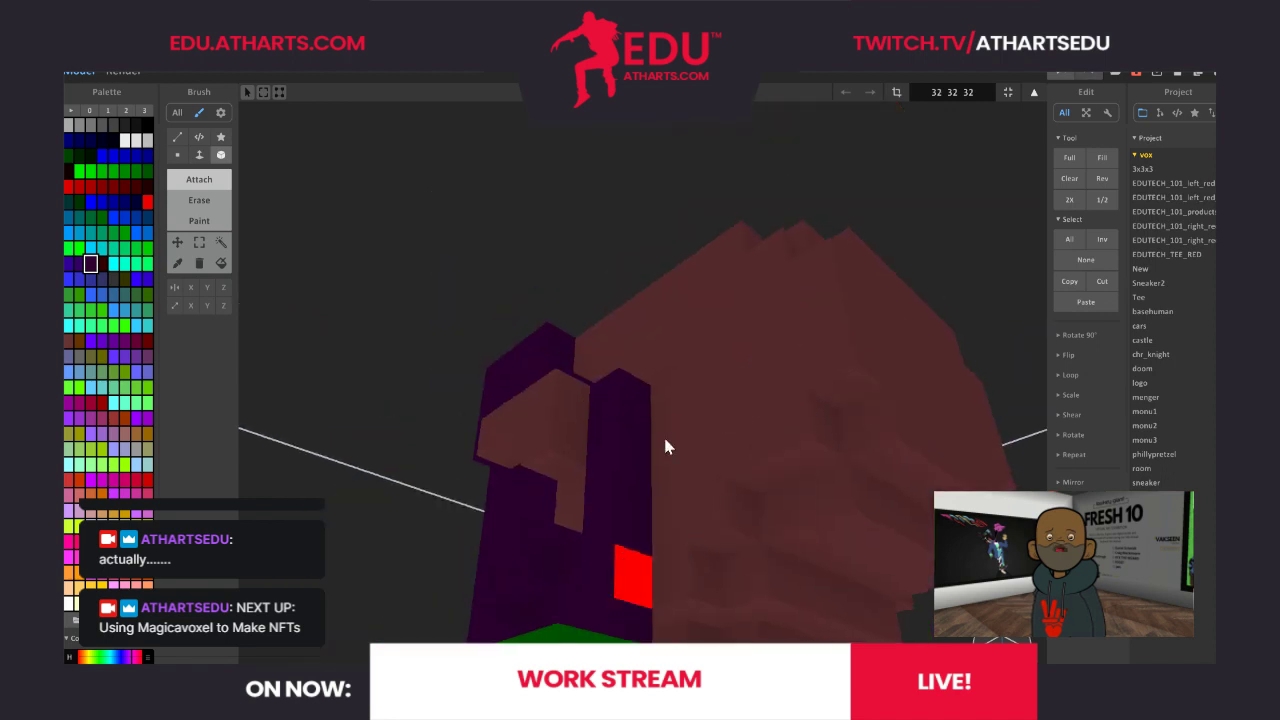
{"action": "right_click_drag", "start_coordinate": [895, 345], "coordinate": [909, 470]}
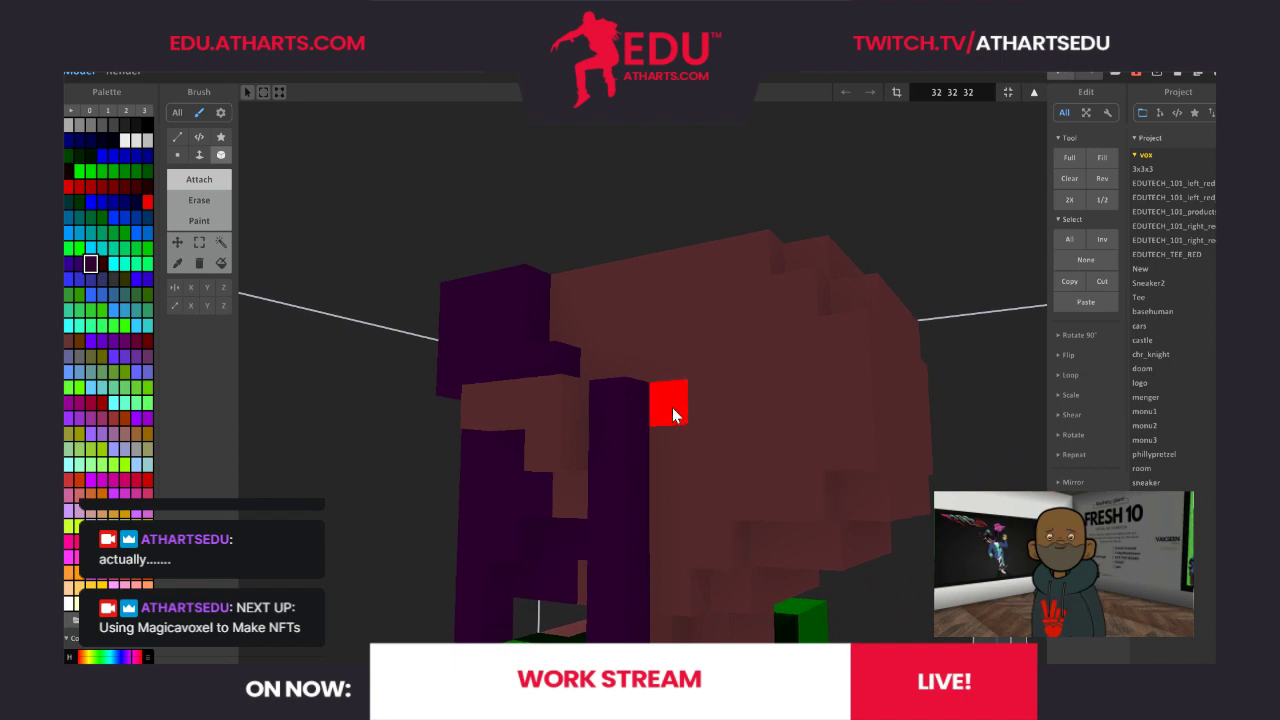
{"action": "right_click_drag", "start_coordinate": [862, 370], "coordinate": [834, 365]}
Attach purple hair voxels beside the character's right temple to widen the fringe on that side
{"action": "scroll", "coordinate": [834, 367], "scroll_direction": "down", "scroll_amount": 4}
{"action": "scroll", "coordinate": [837, 372], "scroll_direction": "down", "scroll_amount": 2}
{"action": "right_click_drag", "start_coordinate": [992, 639], "coordinate": [1095, 645]}
{"action": "right_click_drag", "start_coordinate": [840, 412], "coordinate": [921, 377]}
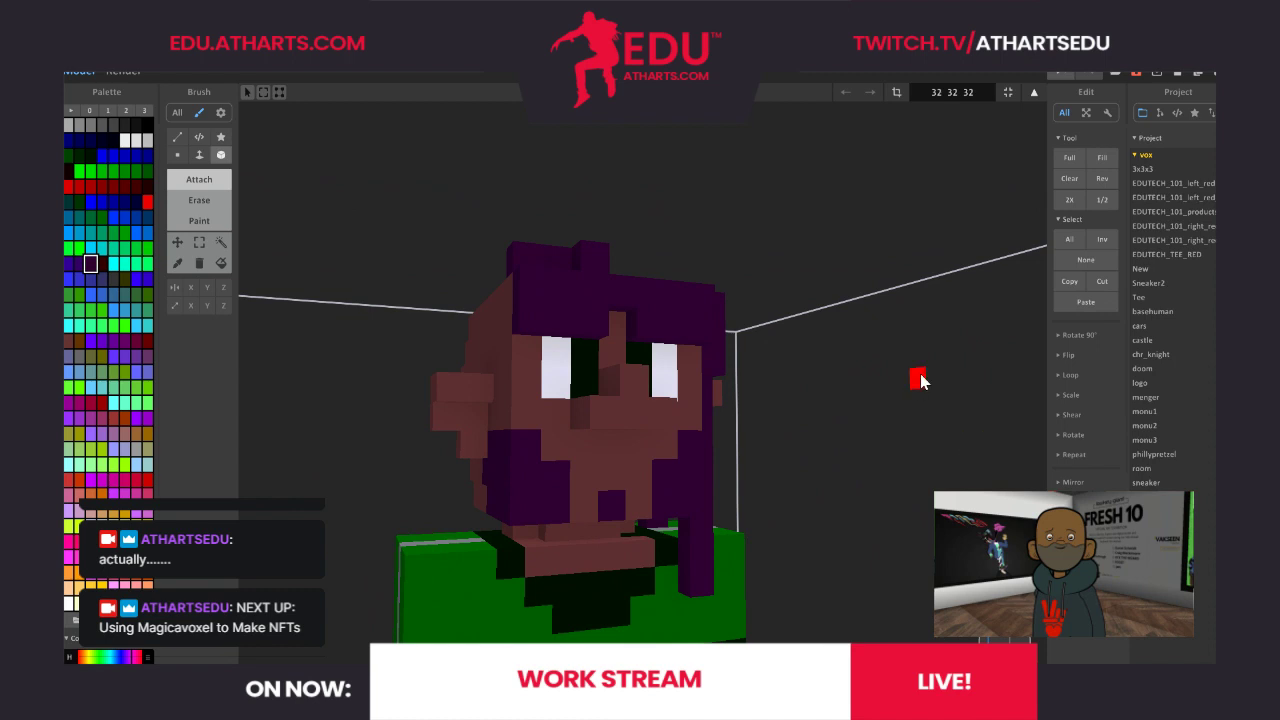
{"action": "left_click", "coordinate": [505, 290]}
{"action": "left_click", "coordinate": [509, 320]}
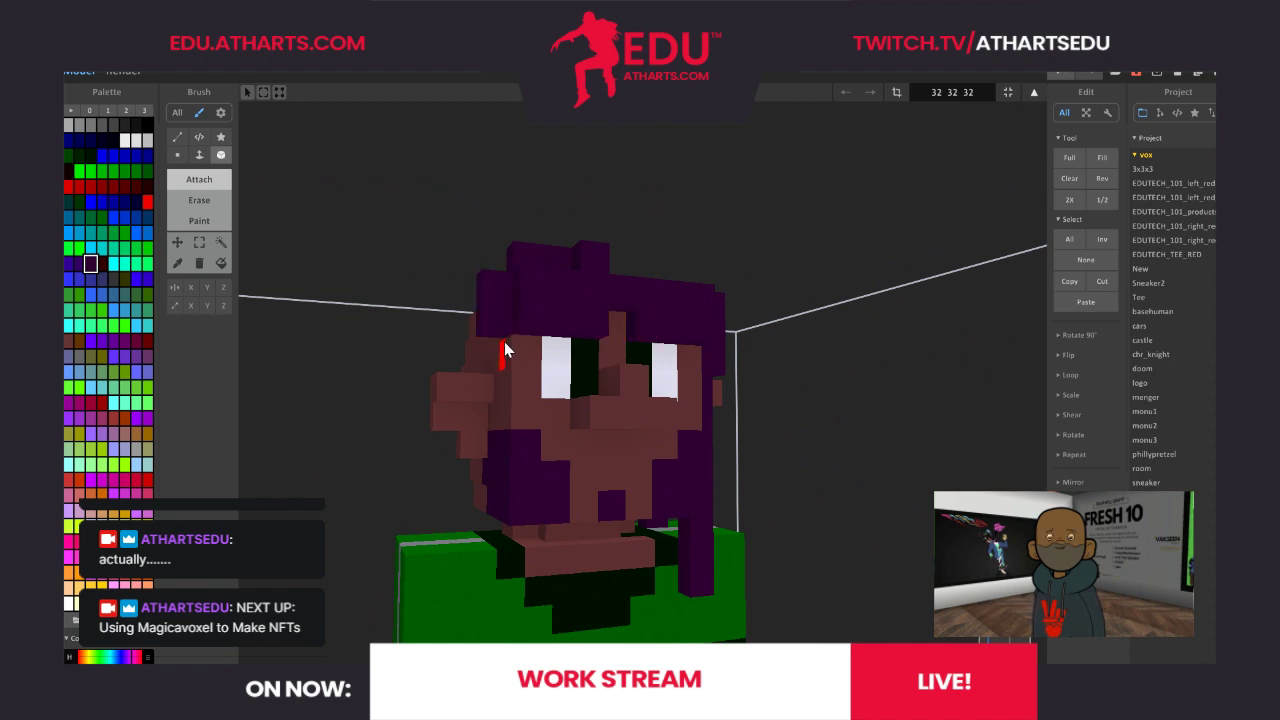
{"action": "right_click_drag", "start_coordinate": [998, 637], "coordinate": [1075, 643]}
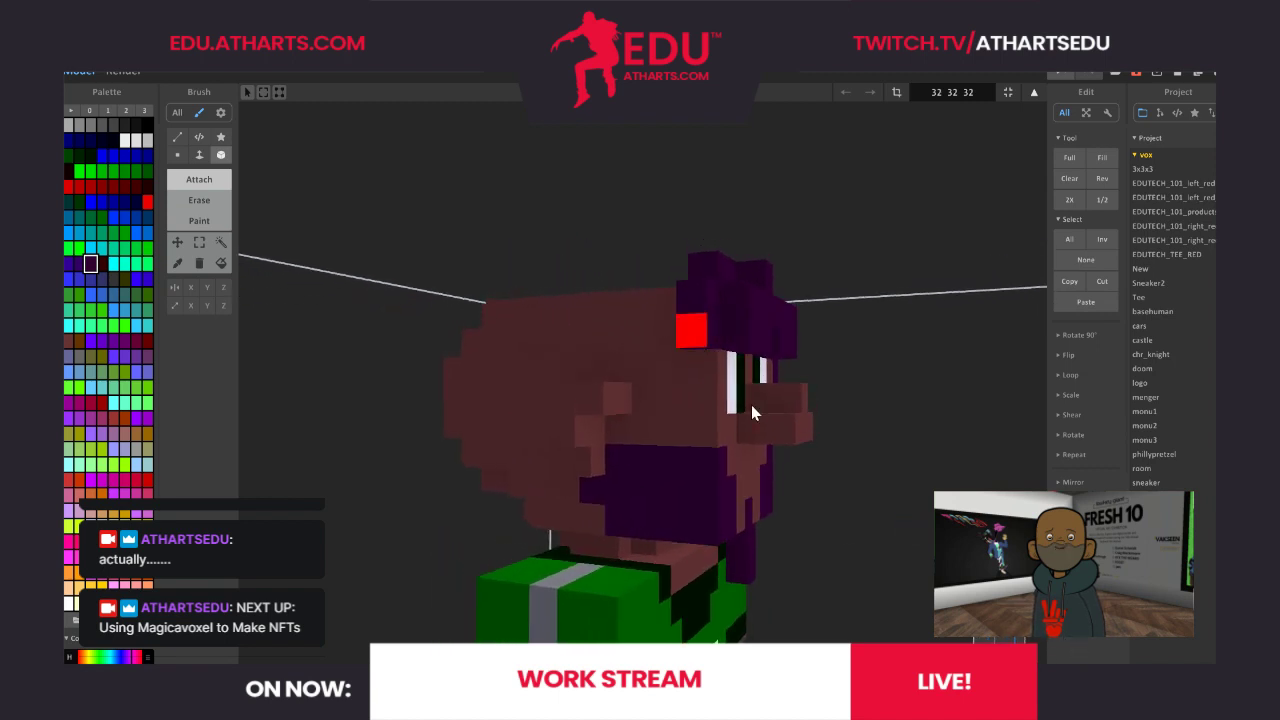
{"action": "right_click_drag", "start_coordinate": [751, 405], "coordinate": [873, 428]}
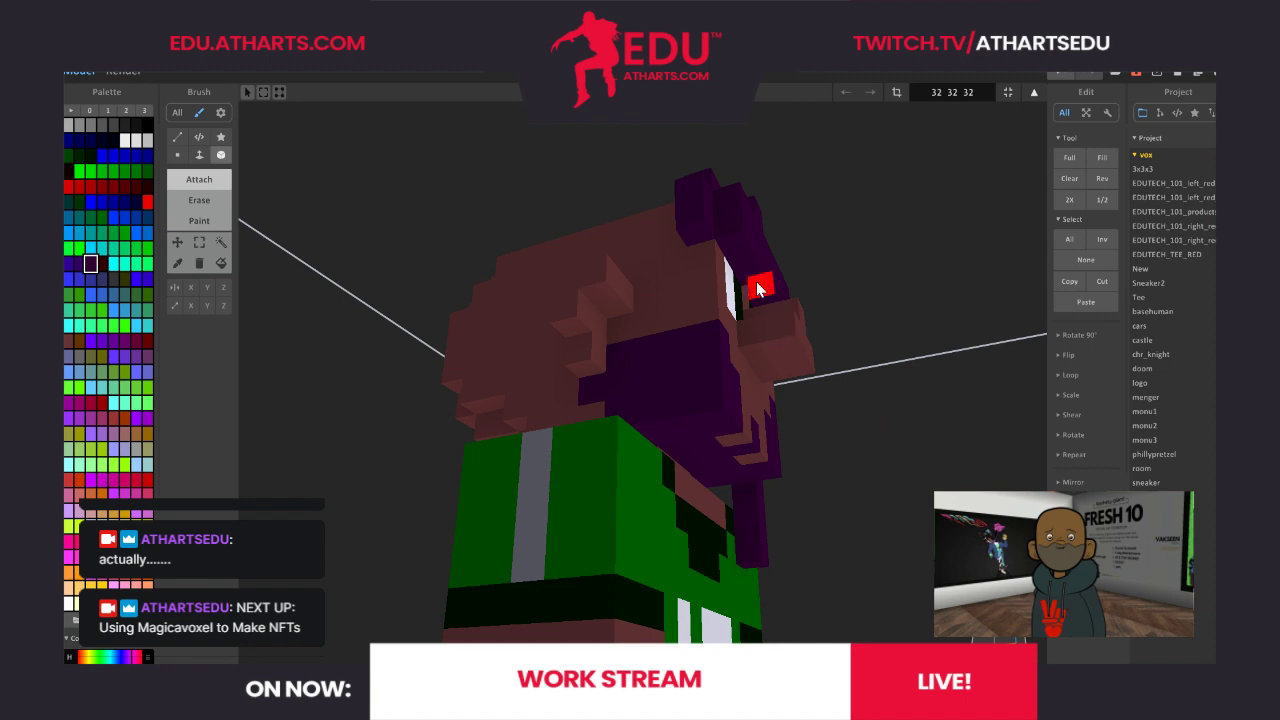
{"action": "left_click", "coordinate": [698, 245]}
Extend the purple hair from the right temple down the side of the face to the shoulder as a long strand
{"action": "right_click_drag", "start_coordinate": [1020, 590], "coordinate": [908, 620]}
{"action": "right_click_drag", "start_coordinate": [640, 408], "coordinate": [842, 400]}
{"action": "left_click", "coordinate": [742, 296]}
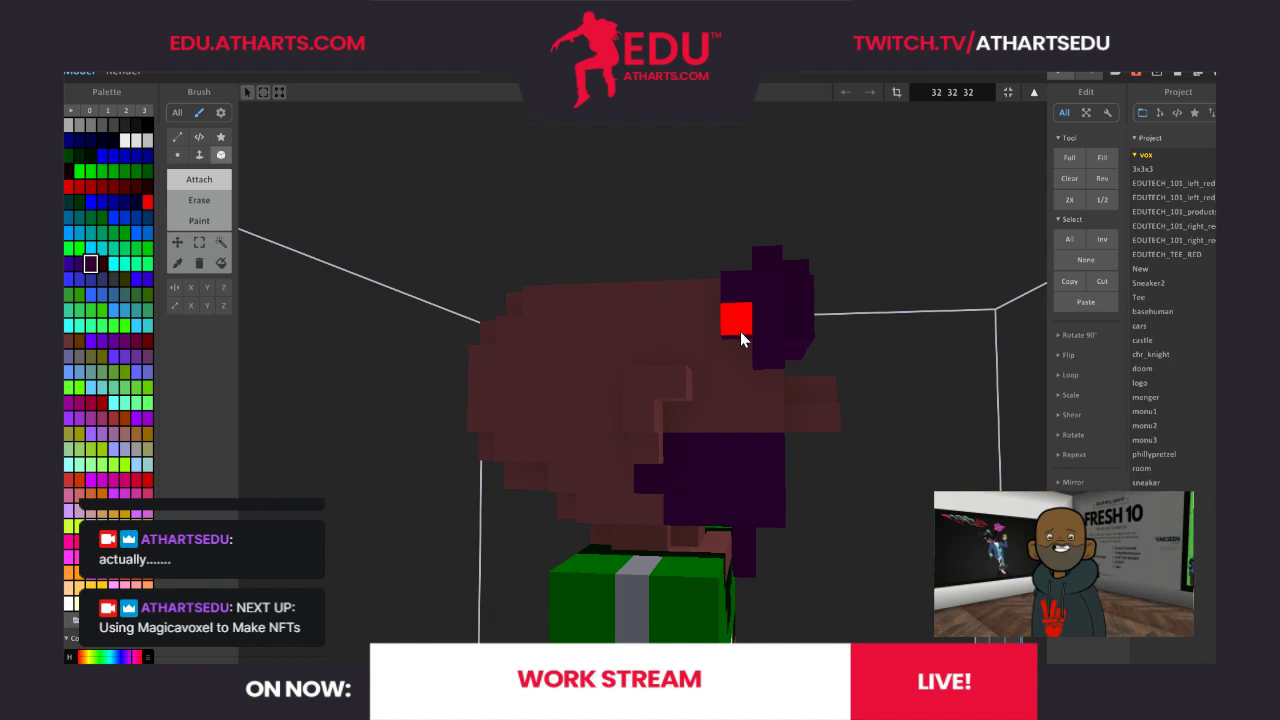
{"action": "left_click", "coordinate": [742, 337]}
{"action": "left_click", "coordinate": [737, 422]}
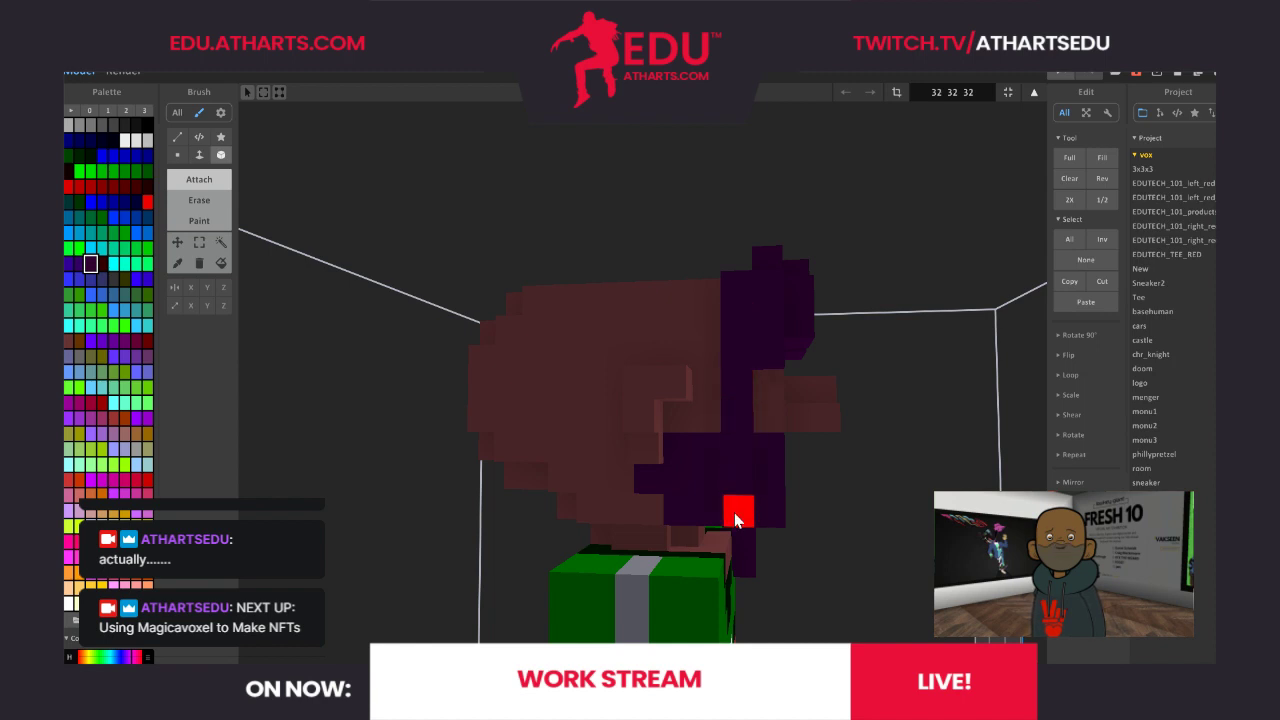
{"action": "left_click_drag", "start_coordinate": [1008, 652], "coordinate": [960, 602]}
{"action": "right_click_drag", "start_coordinate": [752, 318], "coordinate": [652, 437]}
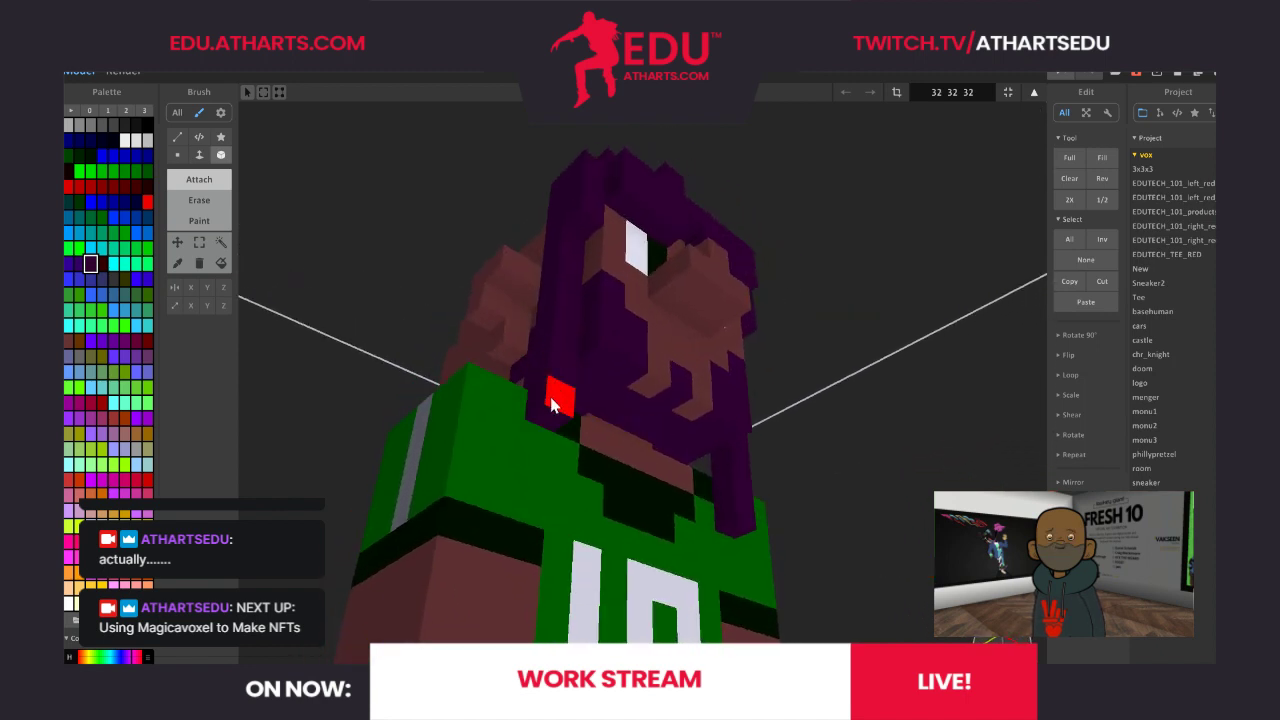
{"action": "left_click_drag", "start_coordinate": [1013, 639], "coordinate": [862, 658]}
Fill the area between the right face strand, the ear and the beard with purple voxels
{"action": "mouse_move", "coordinate": [1120, 615]}
{"action": "right_mouse_down"}
{"action": "mouse_move", "coordinate": [1140, 651]}
{"action": "mouse_move", "coordinate": [1130, 635]}
{"action": "right_mouse_up"}
{"action": "right_click_drag", "start_coordinate": [926, 401], "coordinate": [918, 400]}
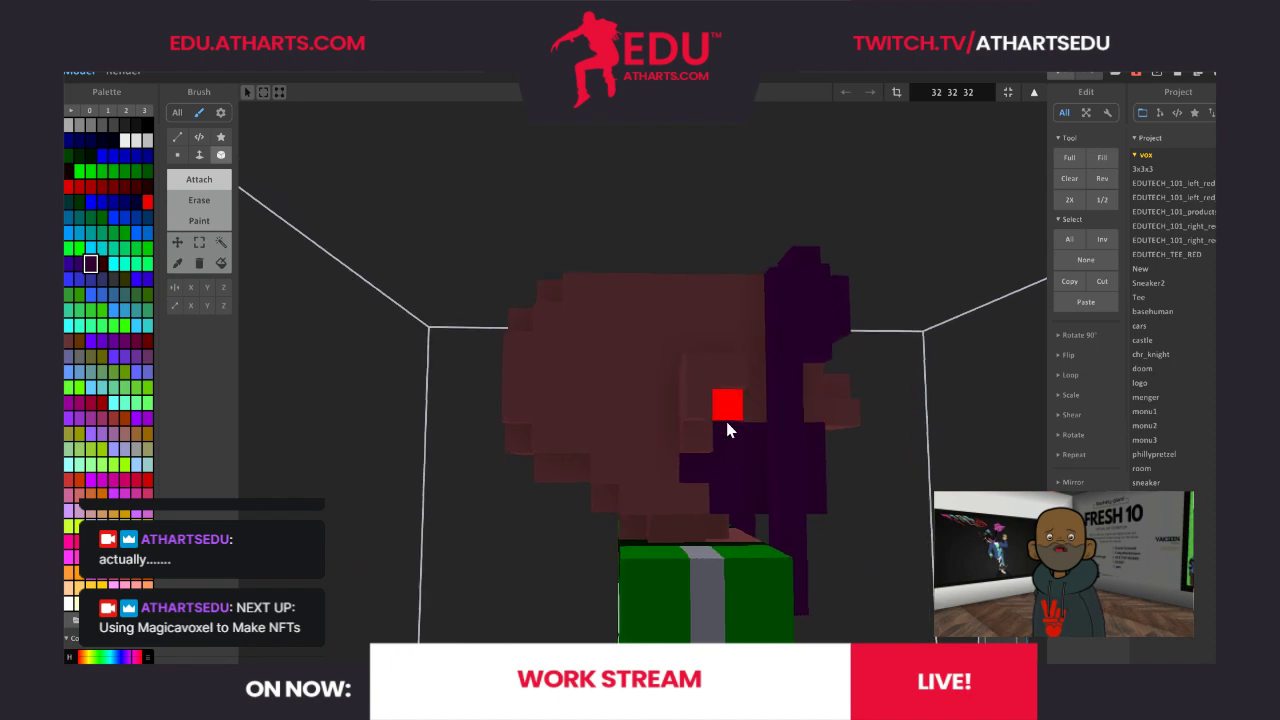
{"action": "right_click_drag", "start_coordinate": [902, 524], "coordinate": [829, 523]}
{"action": "left_click", "coordinate": [725, 381]}
{"action": "left_click", "coordinate": [707, 382]}
{"action": "left_click", "coordinate": [706, 415]}
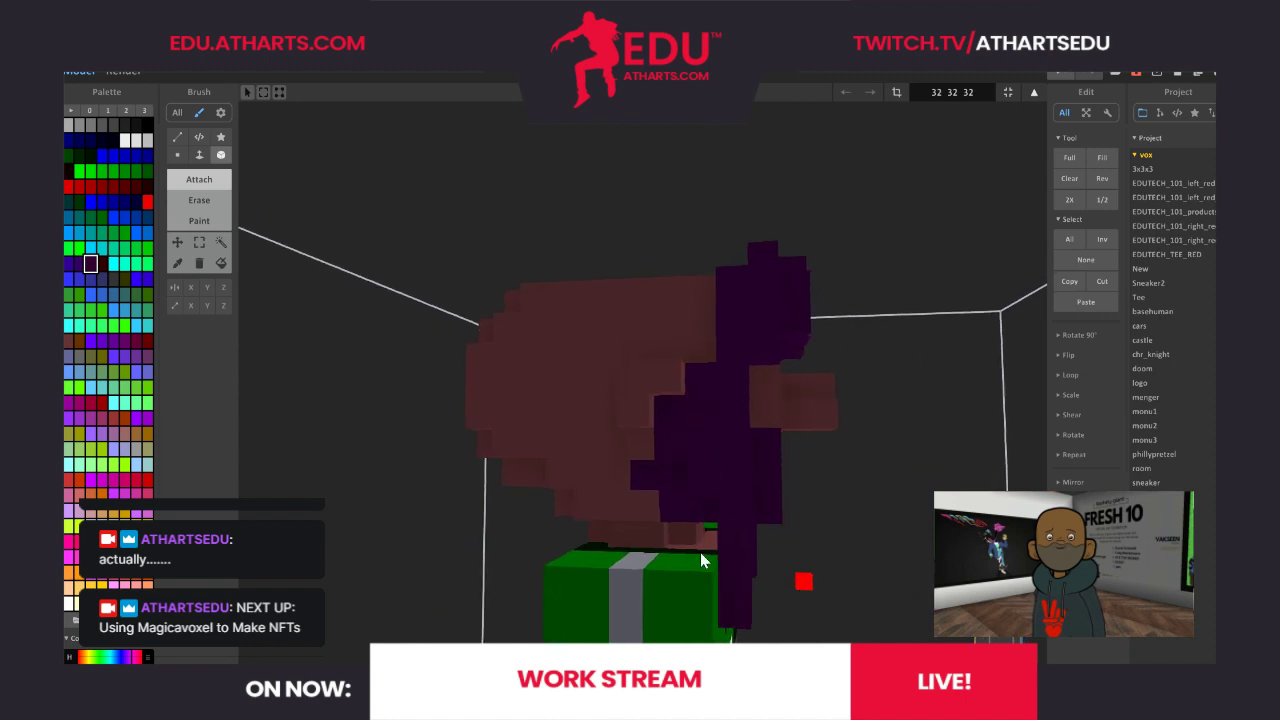
Attach a vertical strand of purple hair behind the character's right ear, reaching down to the shoulder
{"action": "right_click_drag", "start_coordinate": [609, 397], "coordinate": [722, 395]}
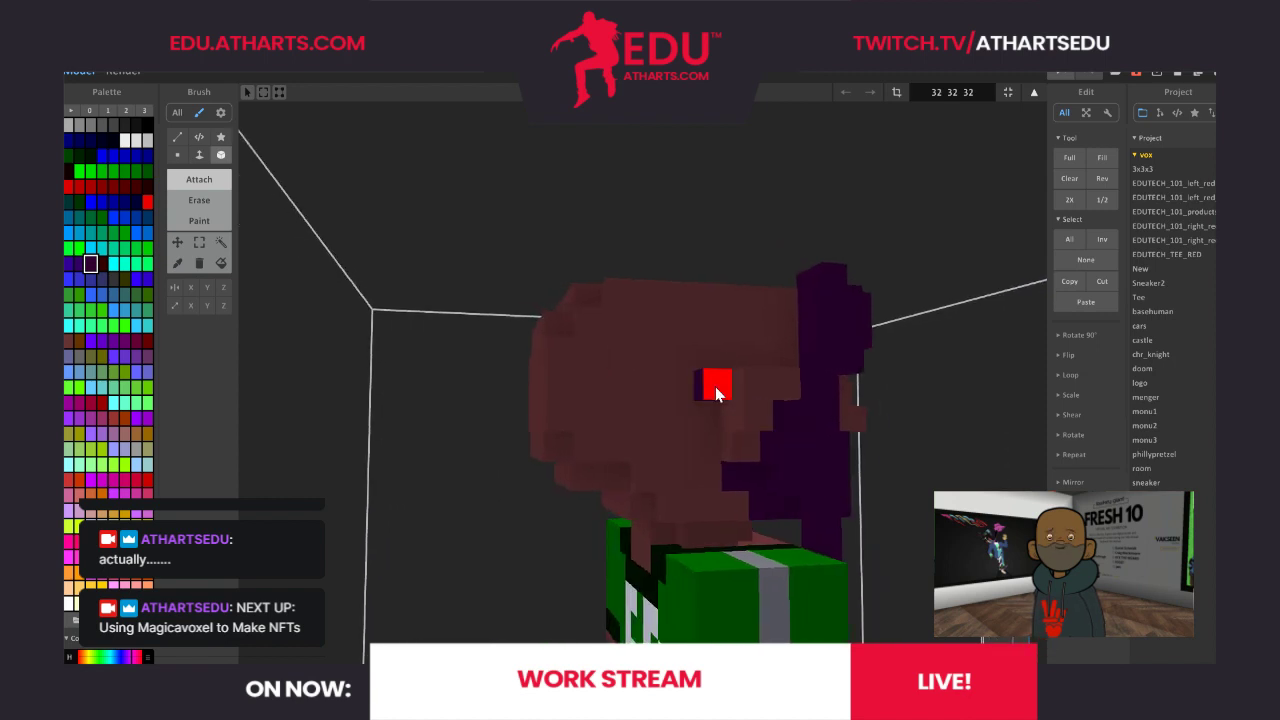
{"action": "mouse_move", "coordinate": [718, 440]}
{"action": "left_mouse_down"}
{"action": "mouse_move", "coordinate": [714, 529]}
{"action": "mouse_move", "coordinate": [980, 640]}
{"action": "left_mouse_up"}
{"action": "key", "text": "ctrl+z"}
{"action": "right_click_drag", "start_coordinate": [640, 430], "coordinate": [710, 318]}
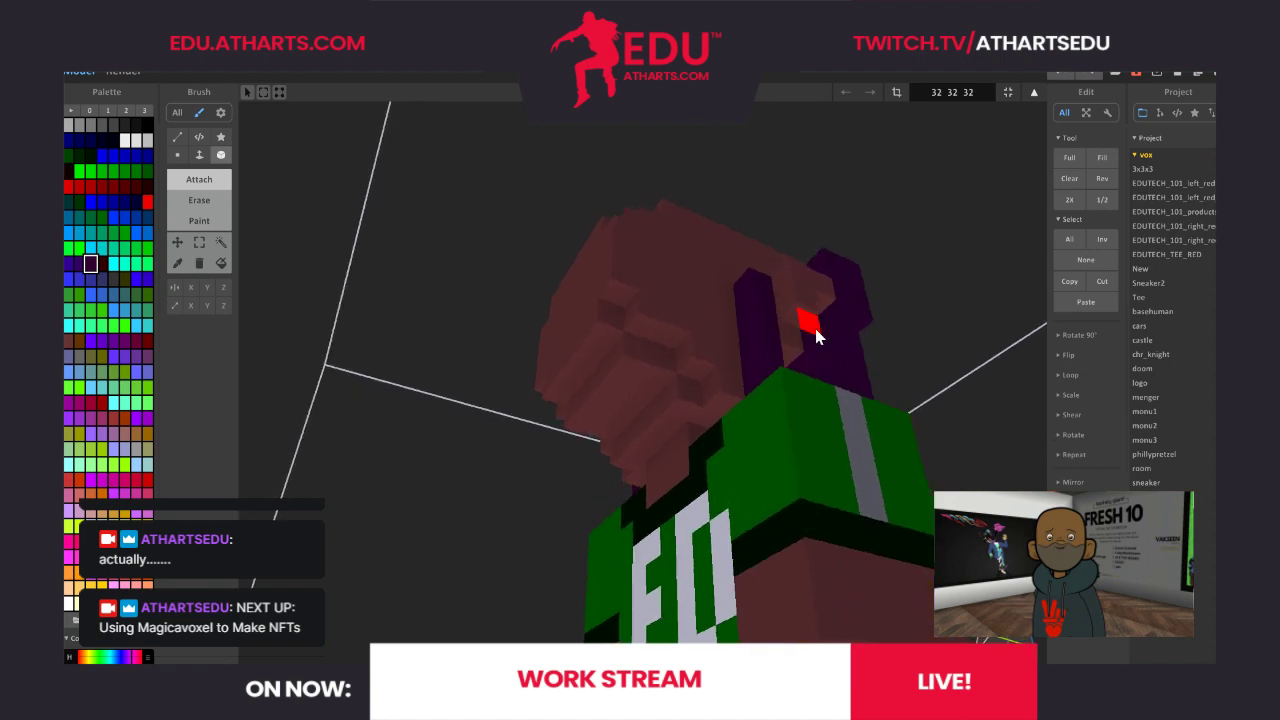
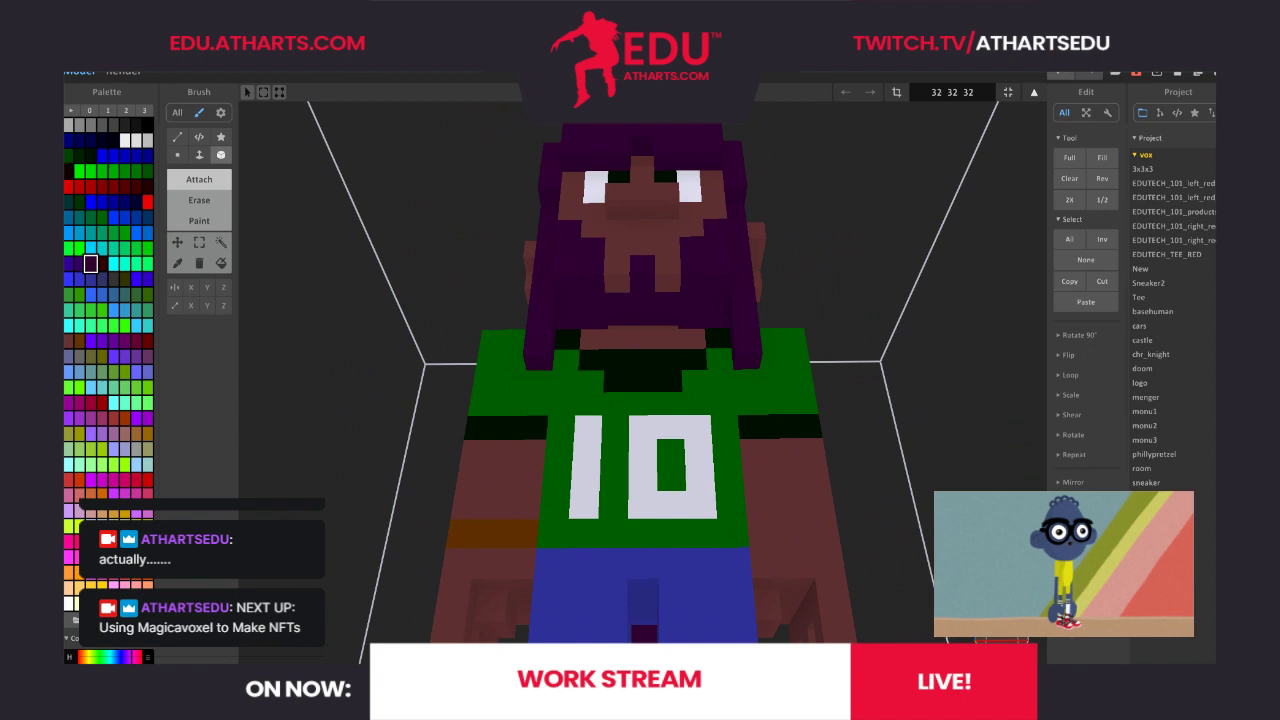
Paint the chin purple below and between the mouth gaps to join both sides of the beard
{"action": "right_click_drag", "start_coordinate": [680, 400], "coordinate": [670, 440]}
{"action": "right_click_drag", "start_coordinate": [480, 431], "coordinate": [486, 431]}
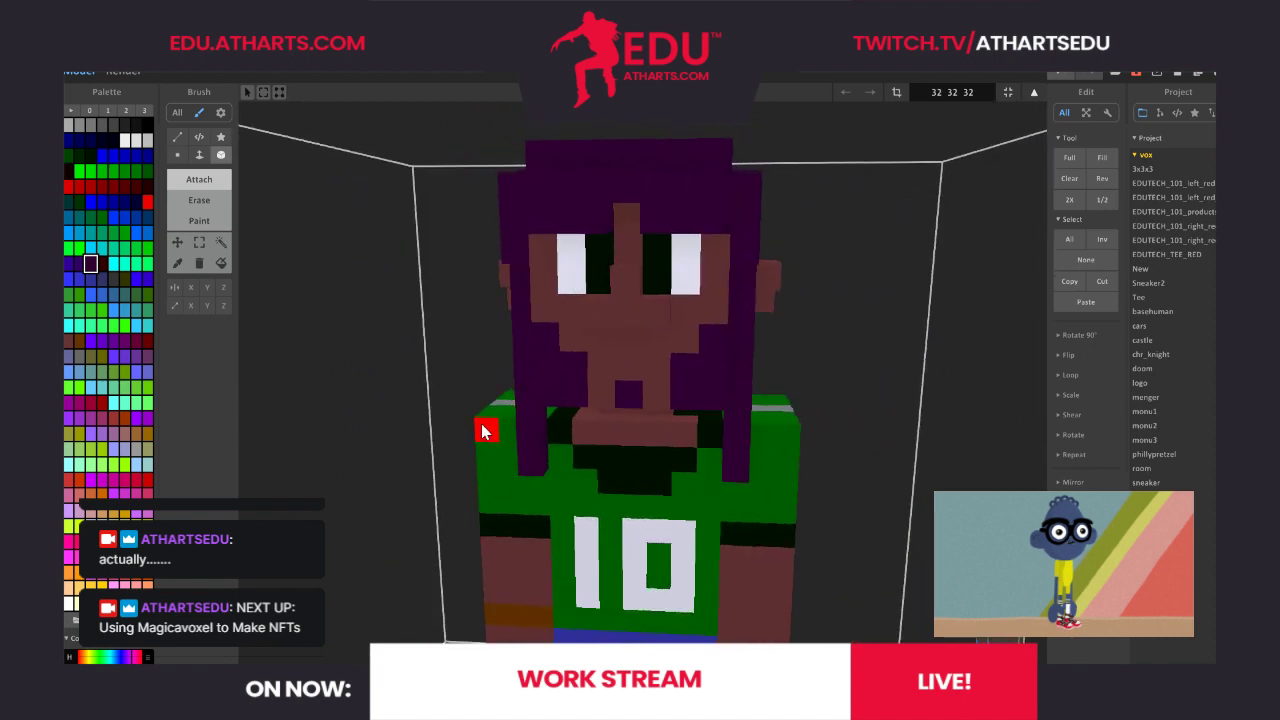
{"action": "left_click", "coordinate": [211, 222]}
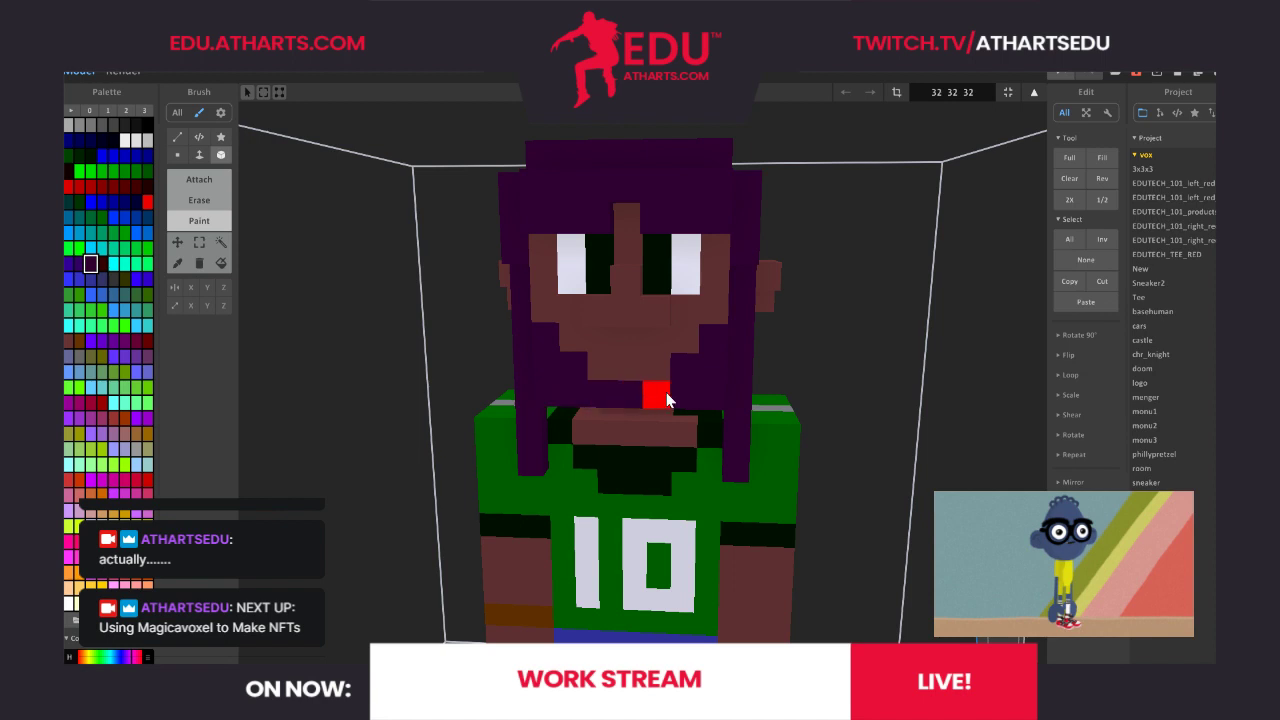
{"action": "left_click", "coordinate": [622, 376]}
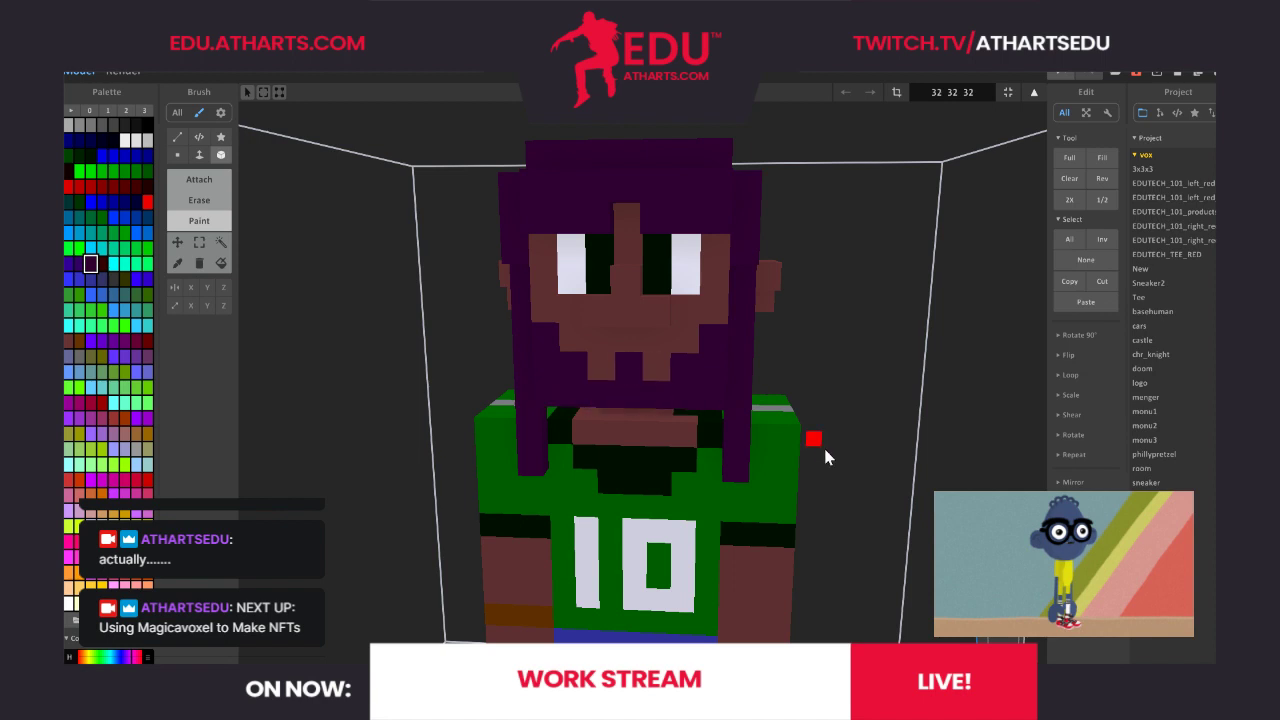
Recolor all the purple hair and beard to a very dark brown with the bucket fill
{"action": "right_click_drag", "start_coordinate": [988, 642], "coordinate": [280, 625]}
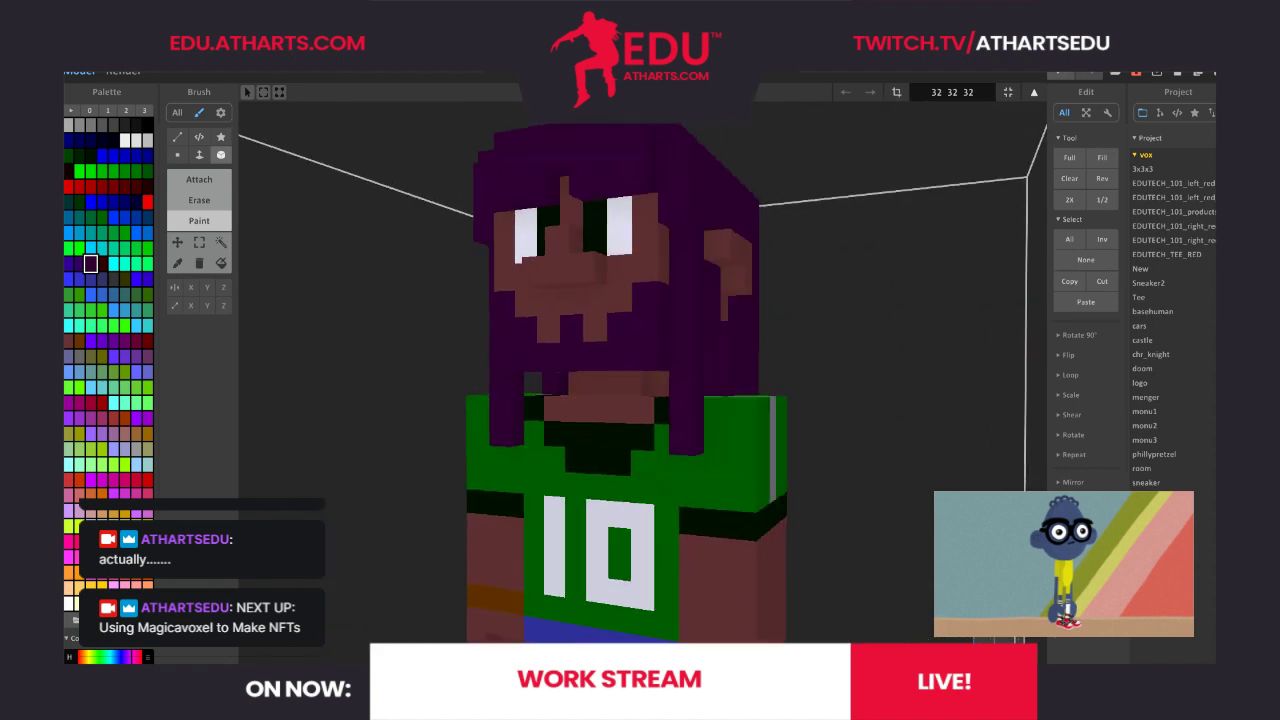
{"action": "scroll", "coordinate": [583, 490], "scroll_direction": "down", "scroll_amount": 5}
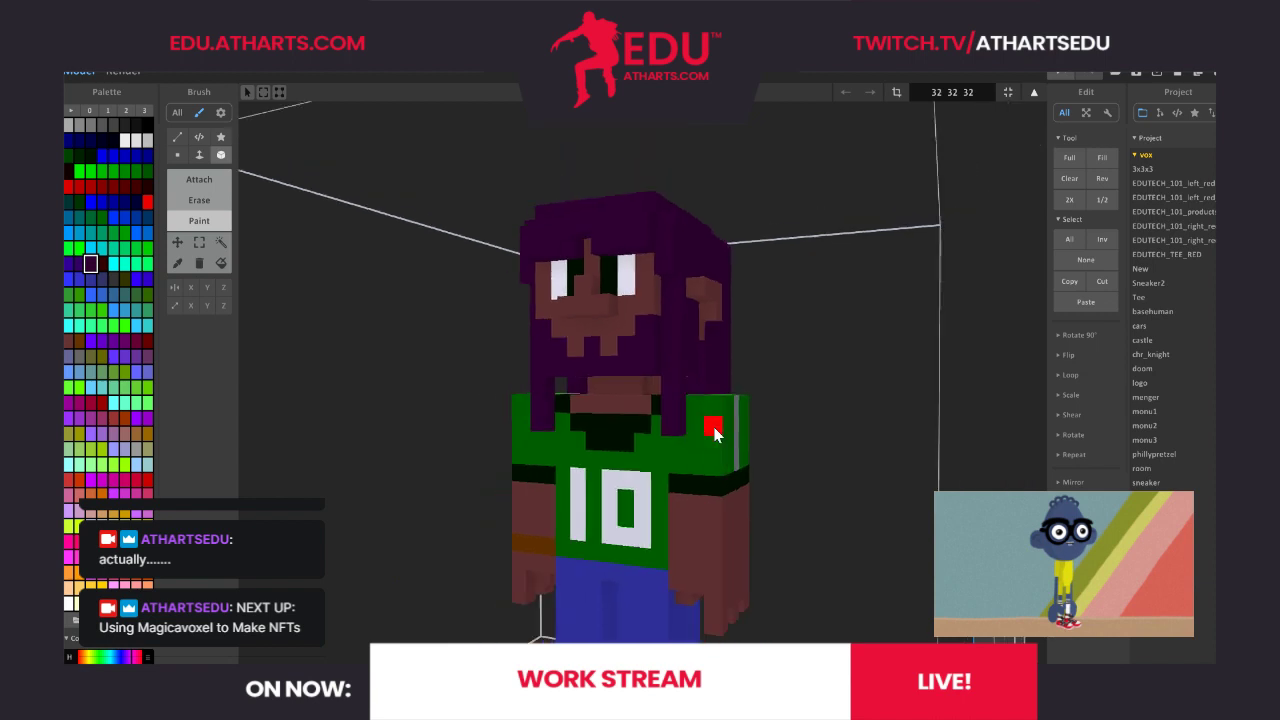
{"action": "right_click_drag", "start_coordinate": [996, 641], "coordinate": [932, 657]}
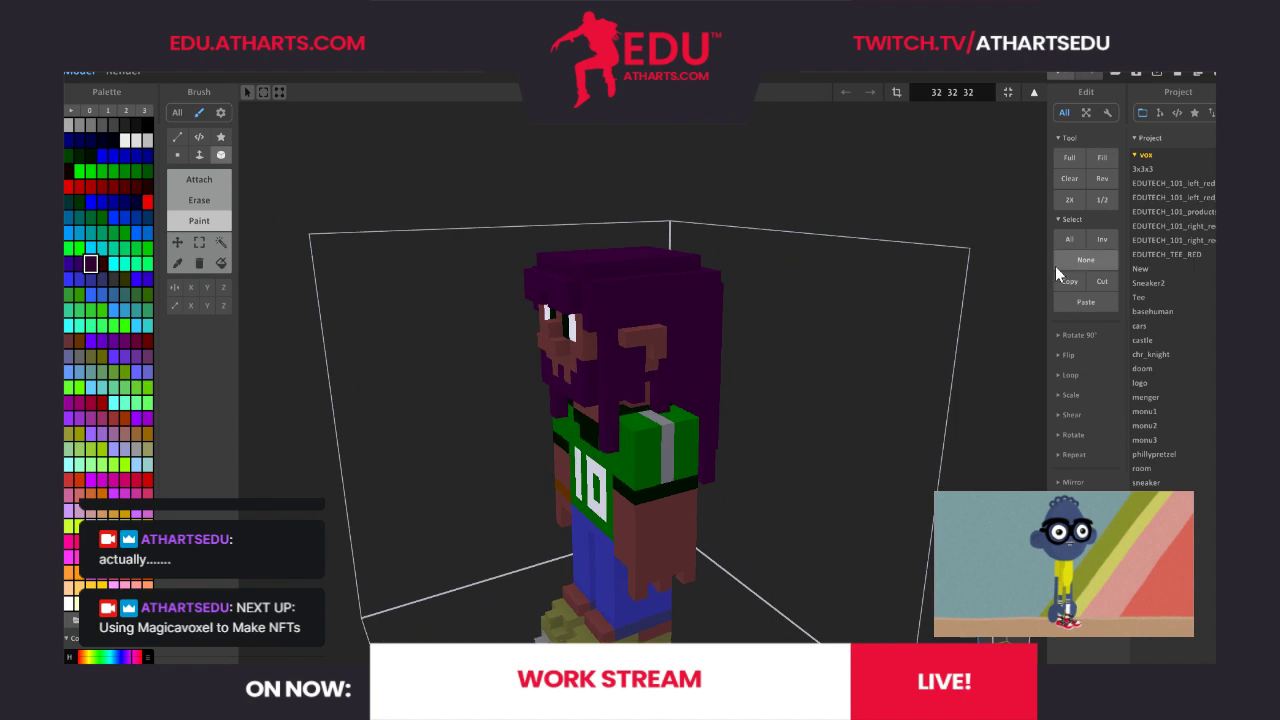
{"action": "left_click", "coordinate": [1192, 75]}
{"action": "right_click_drag", "start_coordinate": [1001, 640], "coordinate": [1062, 630]}
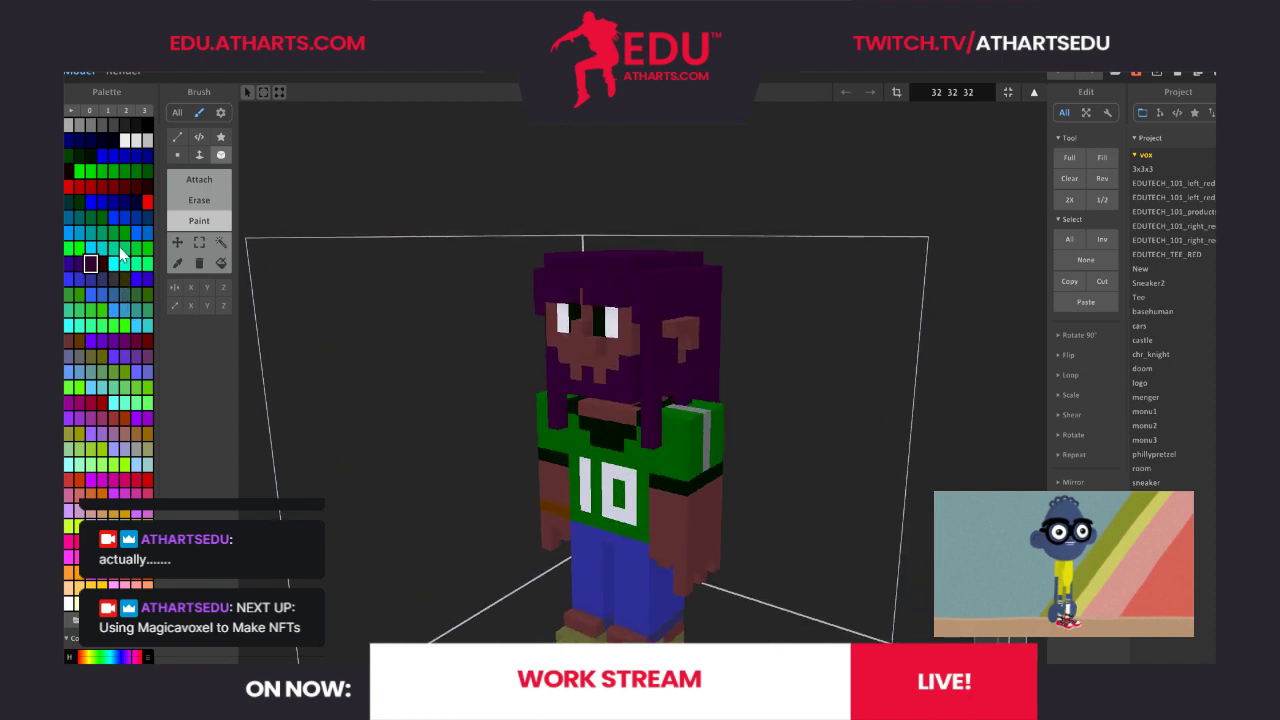
{"action": "left_click", "coordinate": [65, 177]}
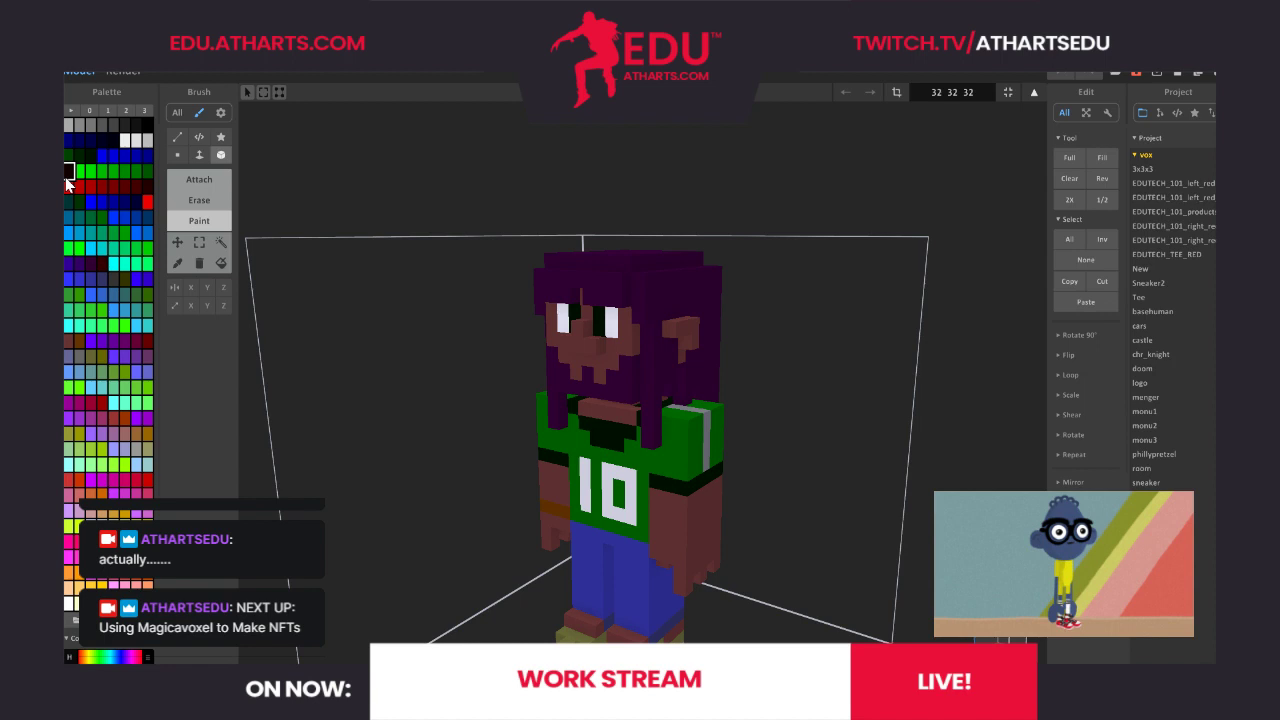
{"action": "left_click", "coordinate": [221, 264]}
{"action": "left_click", "coordinate": [657, 286]}
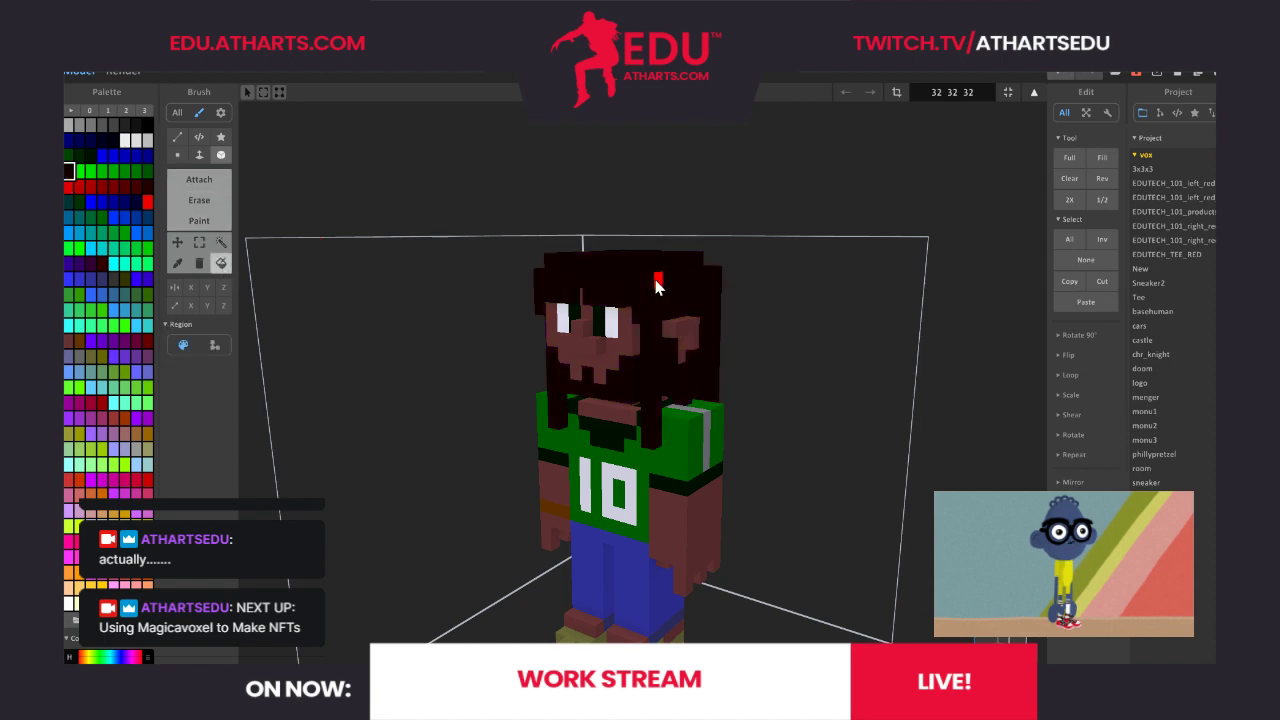
Fill the green areas of the jersey with bright green
{"action": "right_click_drag", "start_coordinate": [1020, 612], "coordinate": [1065, 605]}
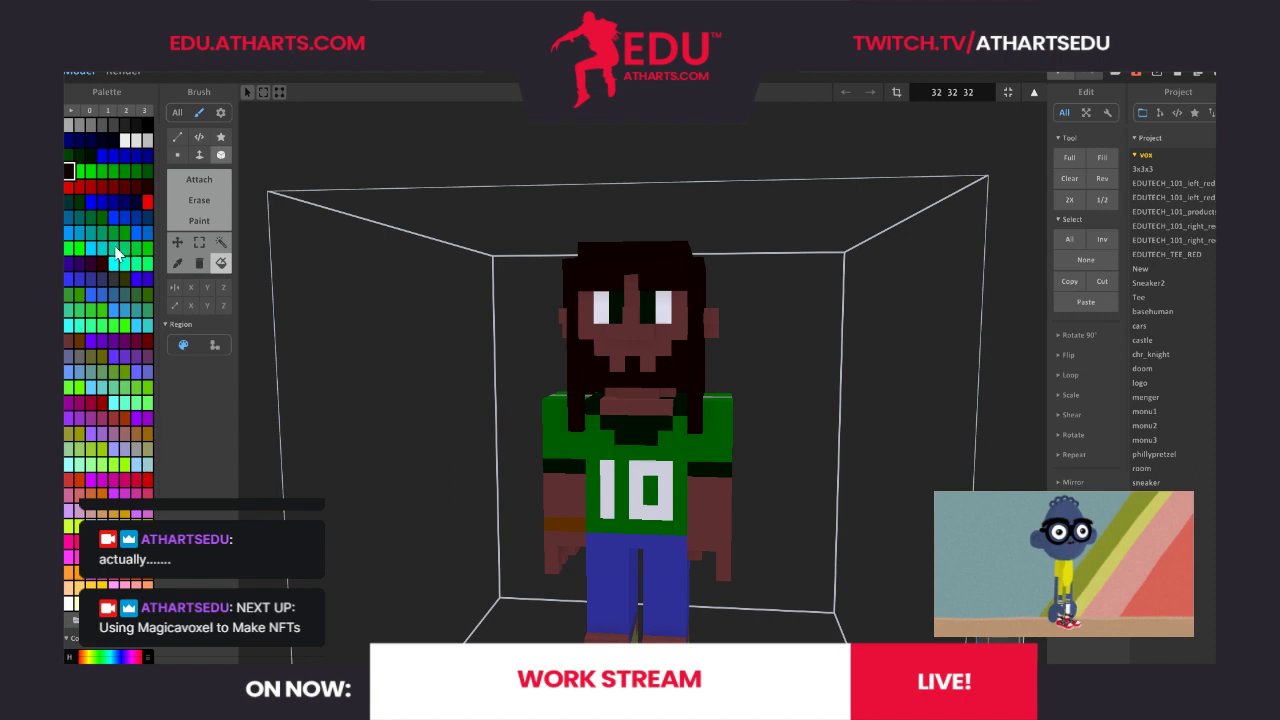
{"action": "left_click", "coordinate": [79, 248]}
{"action": "left_click", "coordinate": [605, 445]}
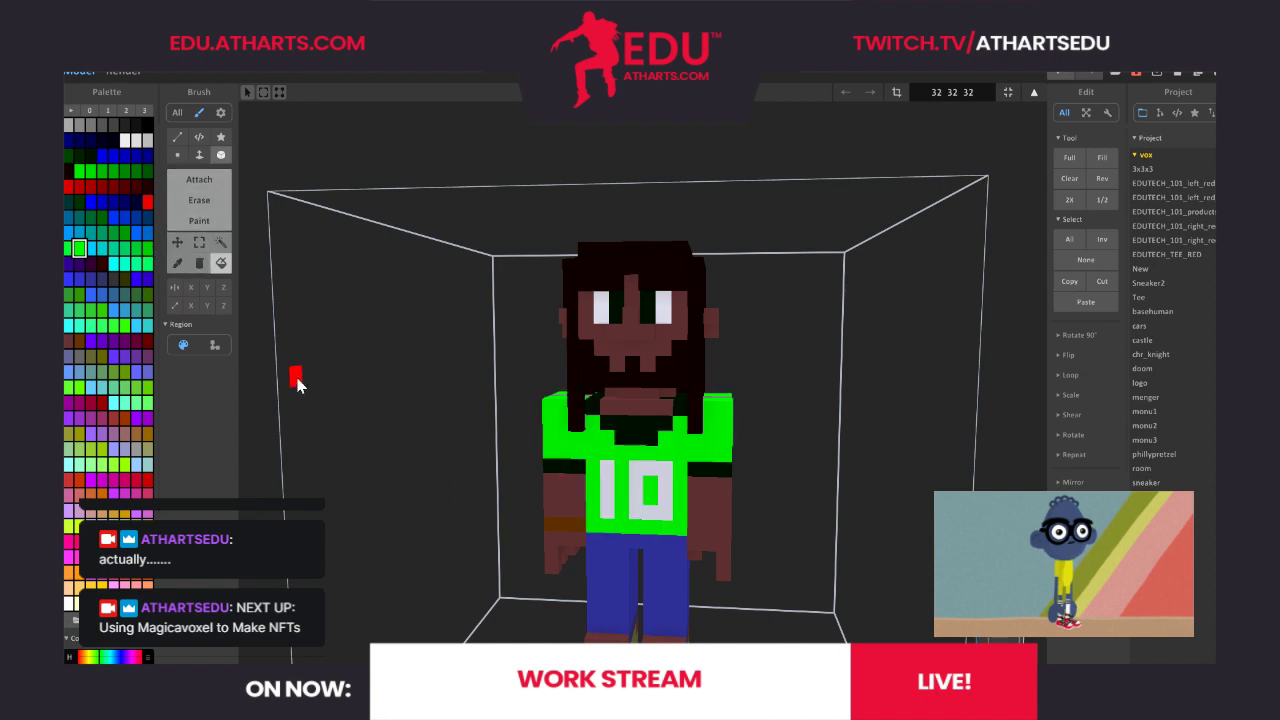
Try filling the bright green jersey areas with olive green and with tan
{"action": "left_click", "coordinate": [114, 372]}
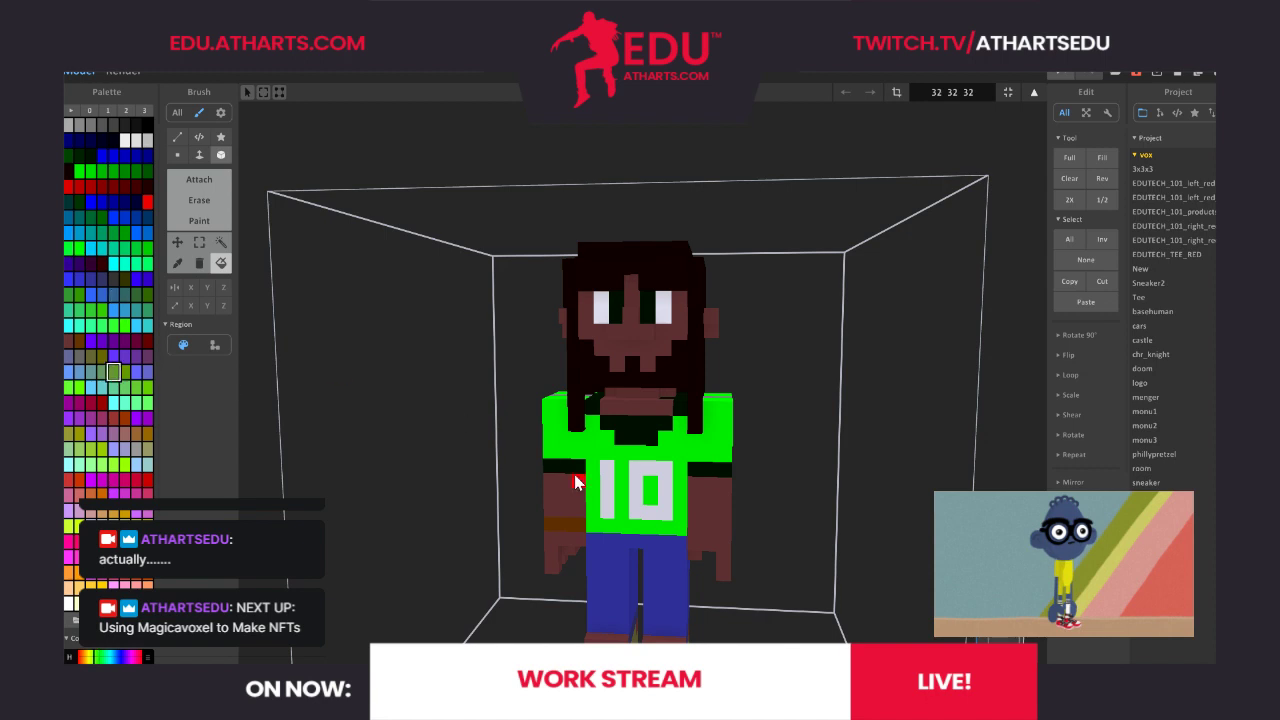
{"action": "left_click", "coordinate": [590, 452]}
{"action": "left_click", "coordinate": [102, 514]}
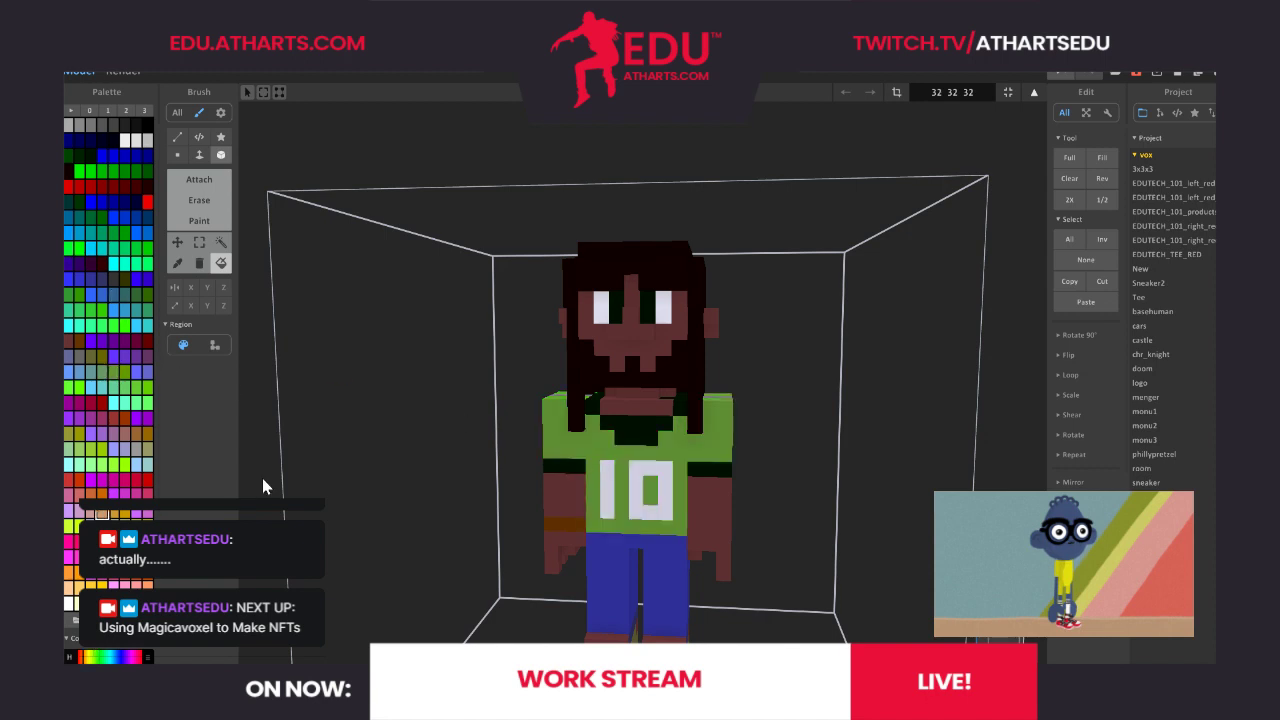
{"action": "left_click", "coordinate": [592, 439]}
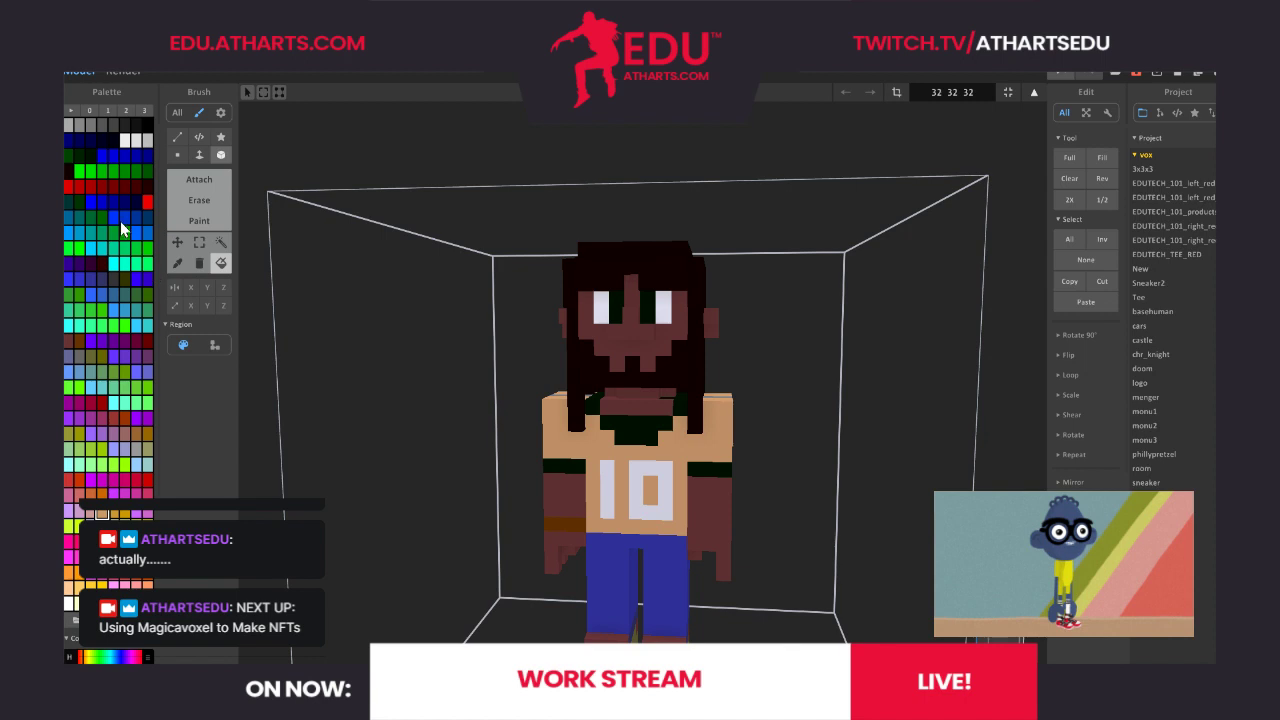
Fill the main areas of the number 10 jersey with a strong blue
{"action": "left_click", "coordinate": [122, 220]}
{"action": "left_click", "coordinate": [606, 452]}
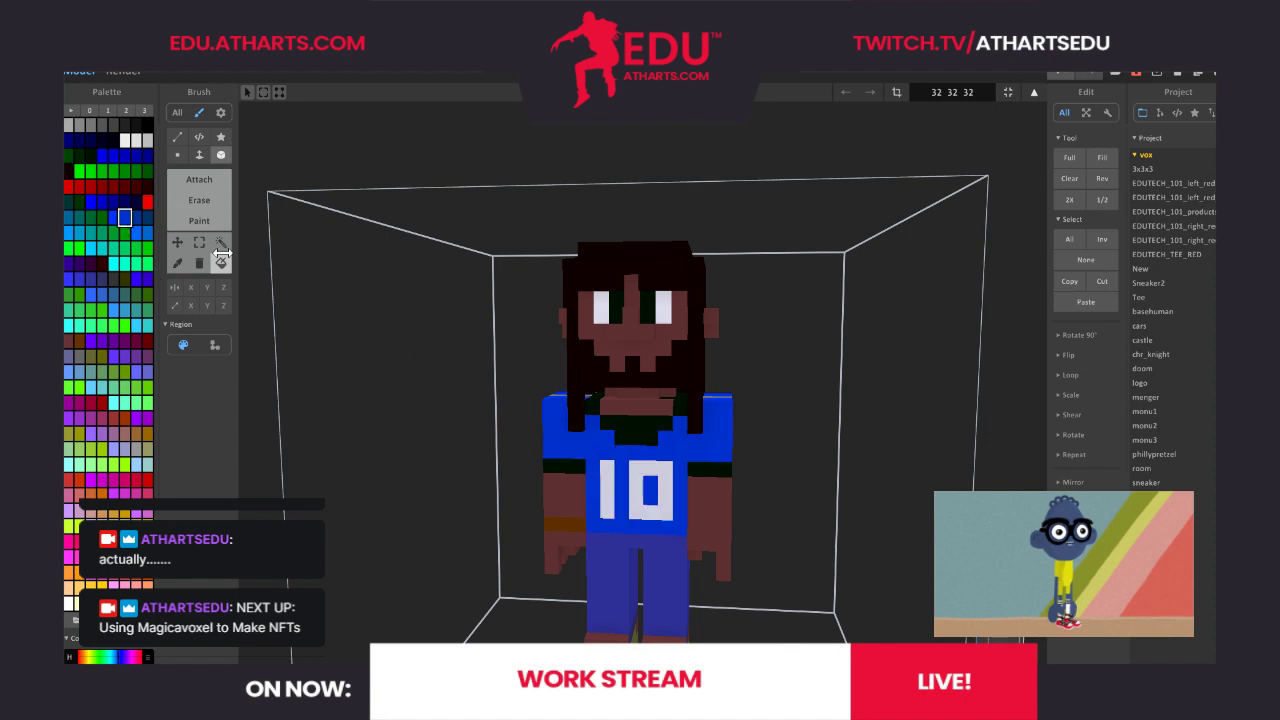
{"action": "left_click", "coordinate": [136, 232]}
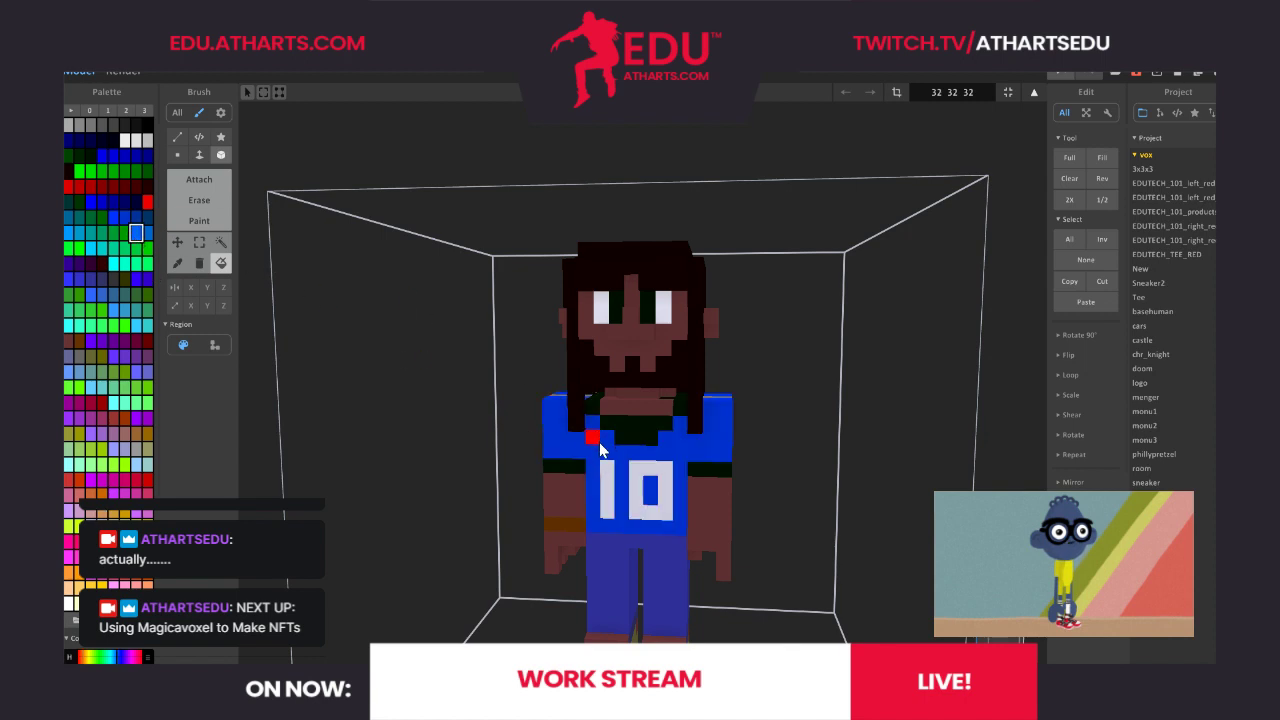
Recolor the yellow upper part of the shoes to red with the bucket fill
{"action": "right_click_drag", "start_coordinate": [1002, 636], "coordinate": [868, 568]}
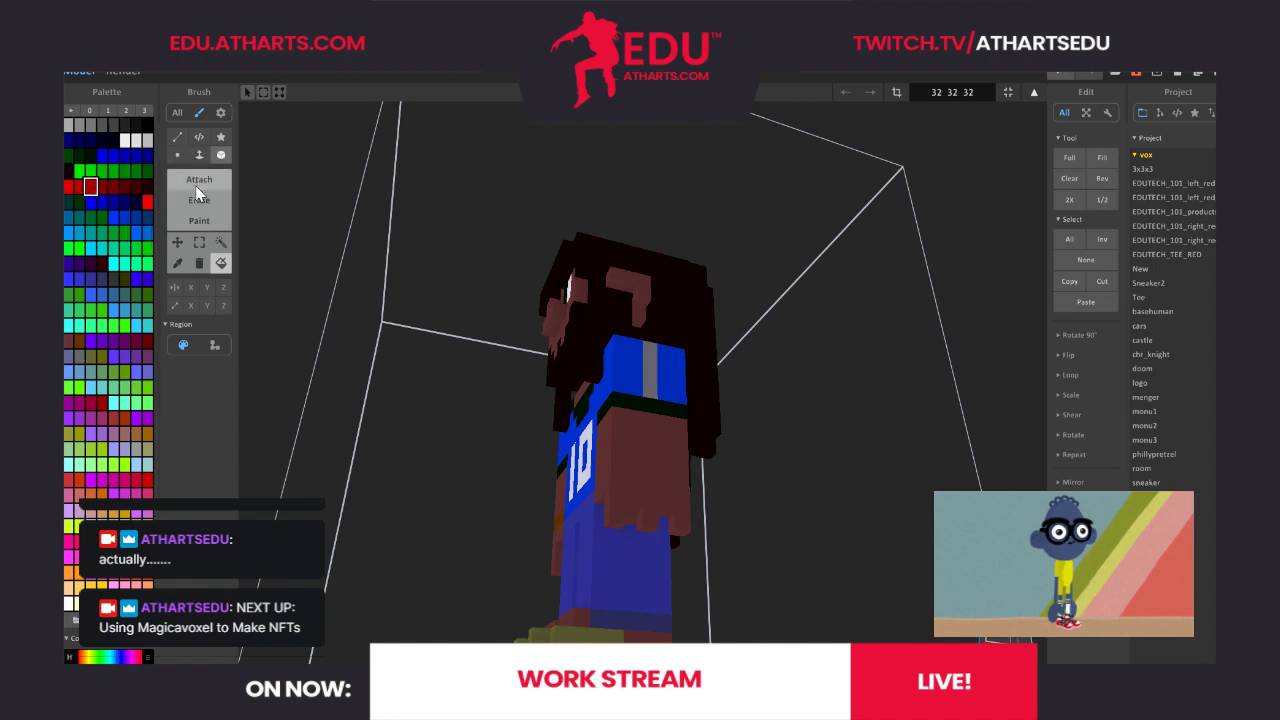
{"action": "left_click", "coordinate": [574, 636]}
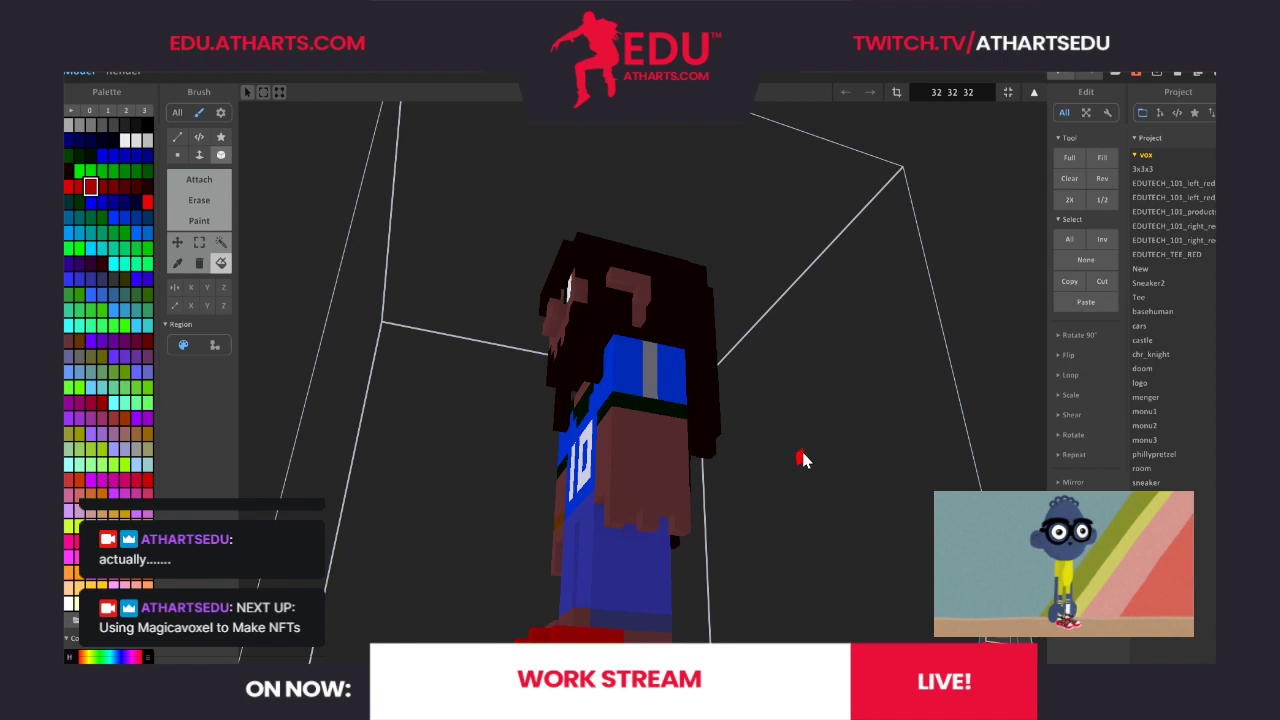
{"action": "scroll", "coordinate": [806, 459], "scroll_direction": "down", "scroll_amount": 3}
{"action": "right_click_drag", "start_coordinate": [1018, 640], "coordinate": [798, 555]}
{"action": "scroll", "coordinate": [723, 469], "scroll_direction": "up", "scroll_amount": 3}
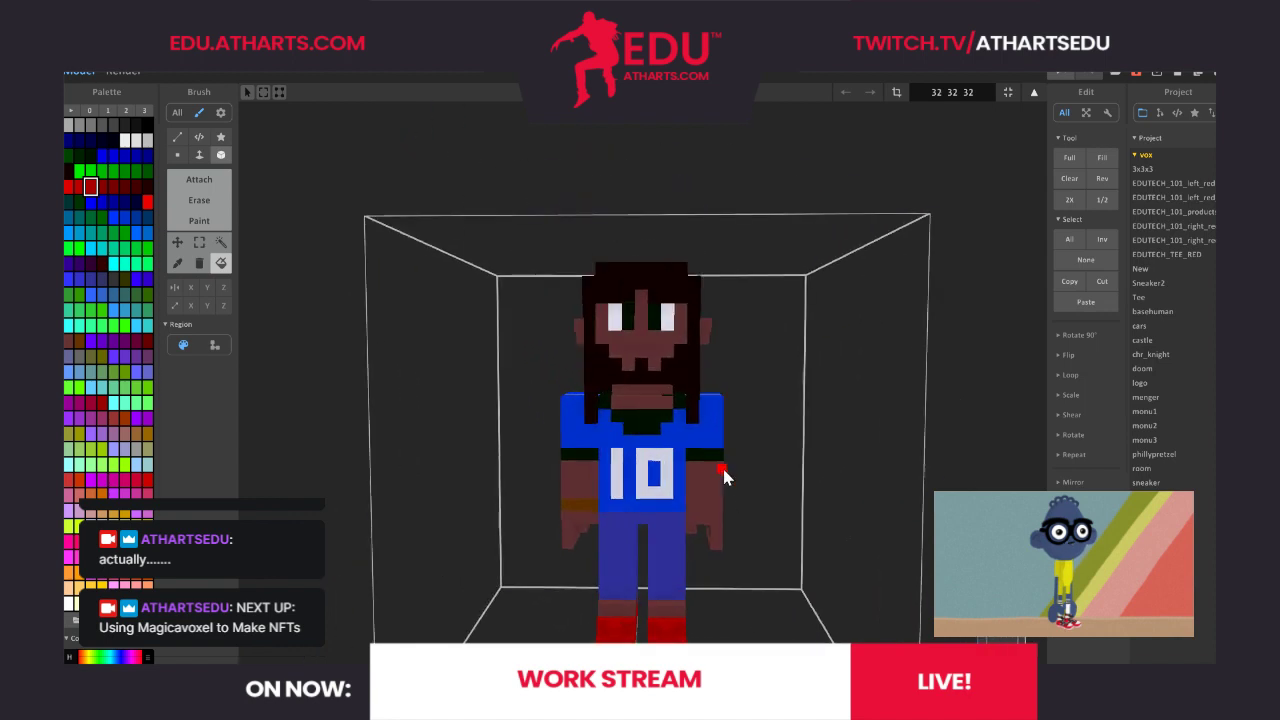
Paint a white sock band across the front of the ankle below the wristband arm
{"action": "left_click", "coordinate": [124, 140]}
{"action": "left_click", "coordinate": [204, 222]}
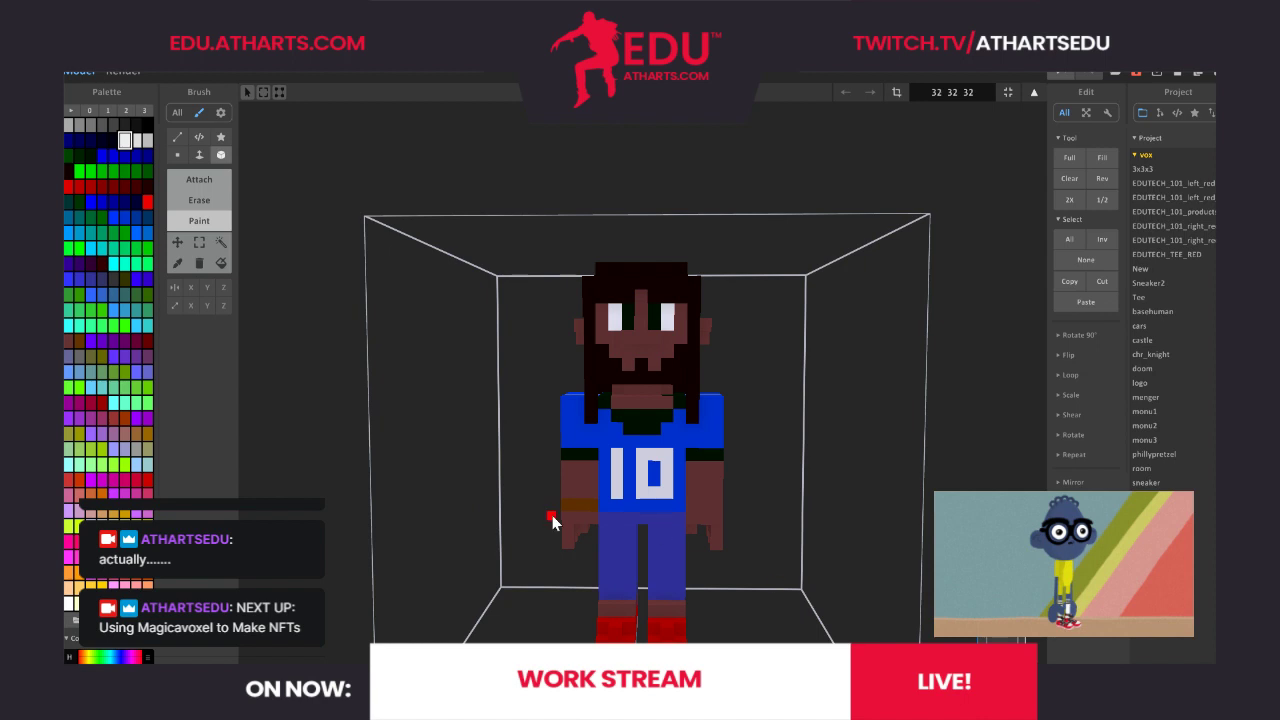
{"action": "scroll", "coordinate": [552, 515], "scroll_direction": "up", "scroll_amount": 3}
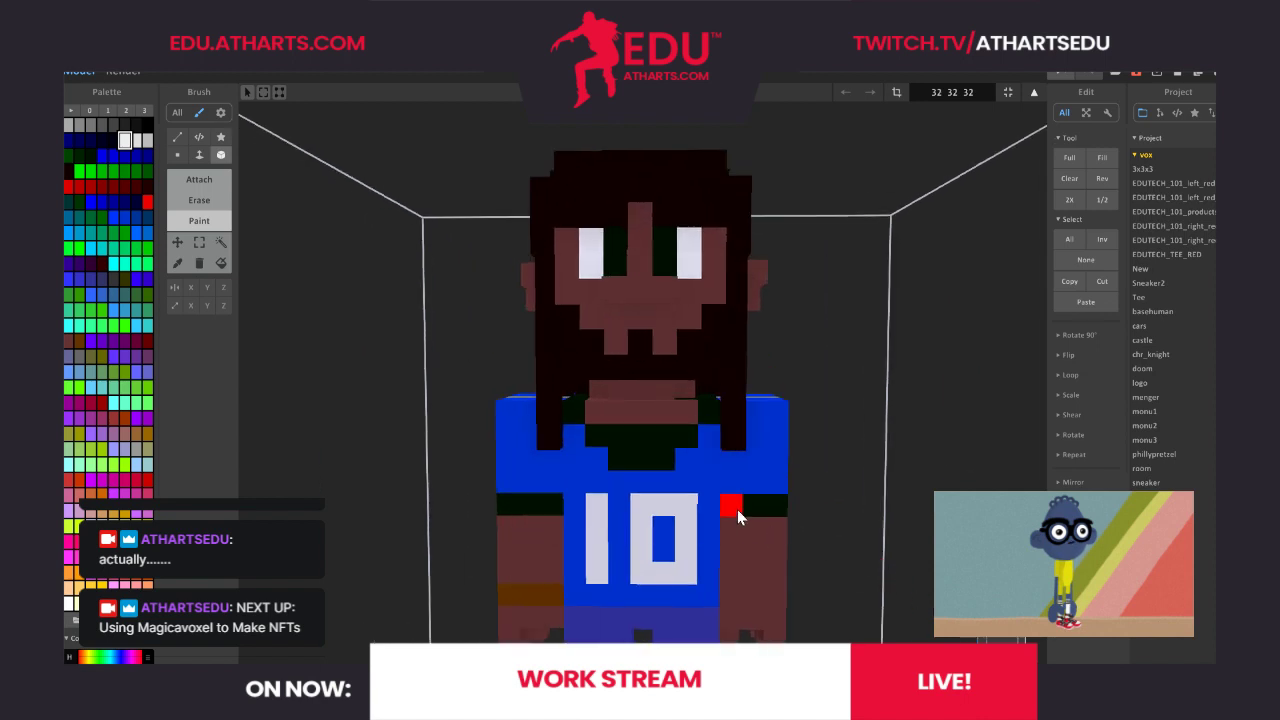
{"action": "middle_click_drag", "start_coordinate": [737, 509], "coordinate": [714, 290]}
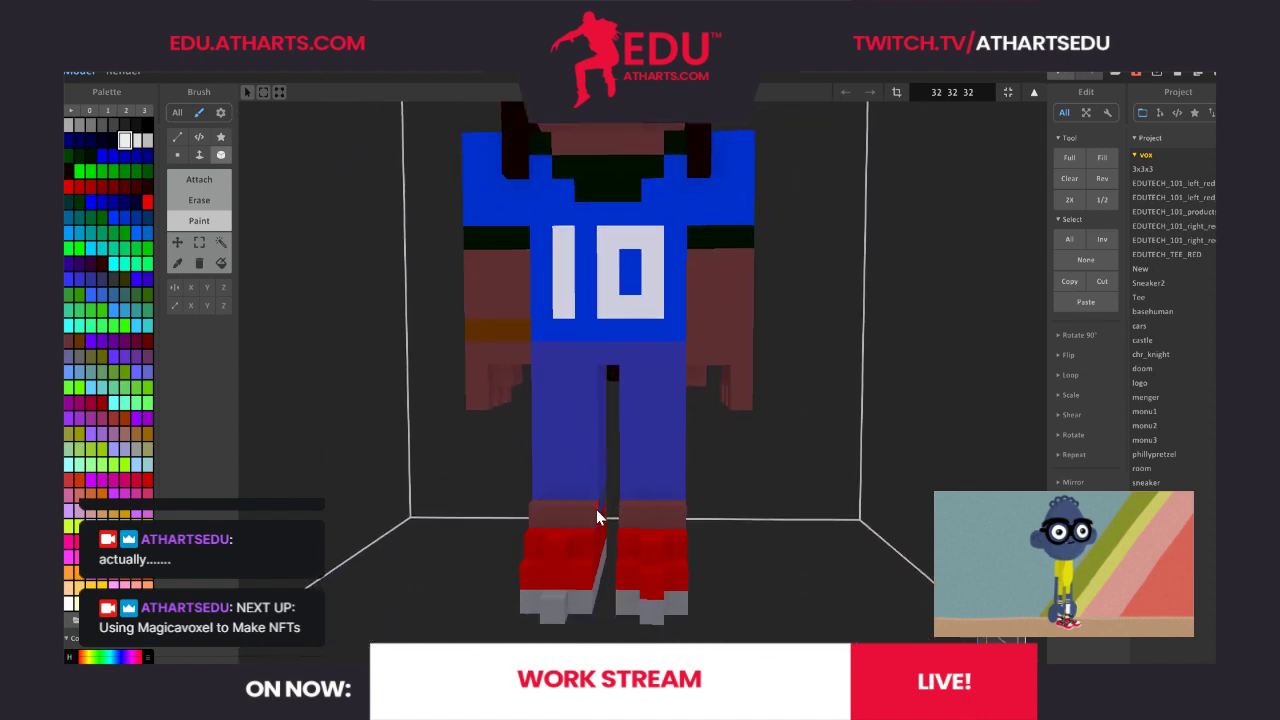
{"action": "left_click_drag", "start_coordinate": [544, 515], "coordinate": [571, 514]}
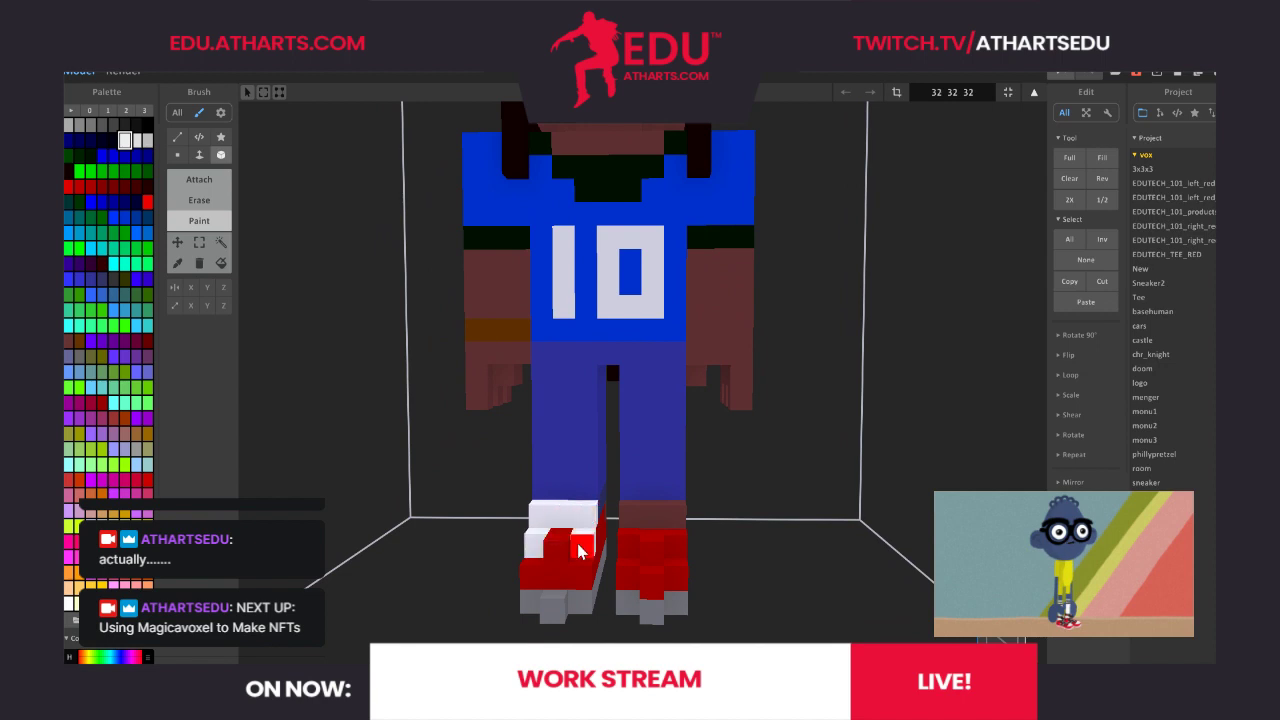
Try painting the front of the red shoes white below the sock band, and undo those strokes
{"action": "left_click", "coordinate": [577, 543]}
{"action": "left_click", "coordinate": [556, 549]}
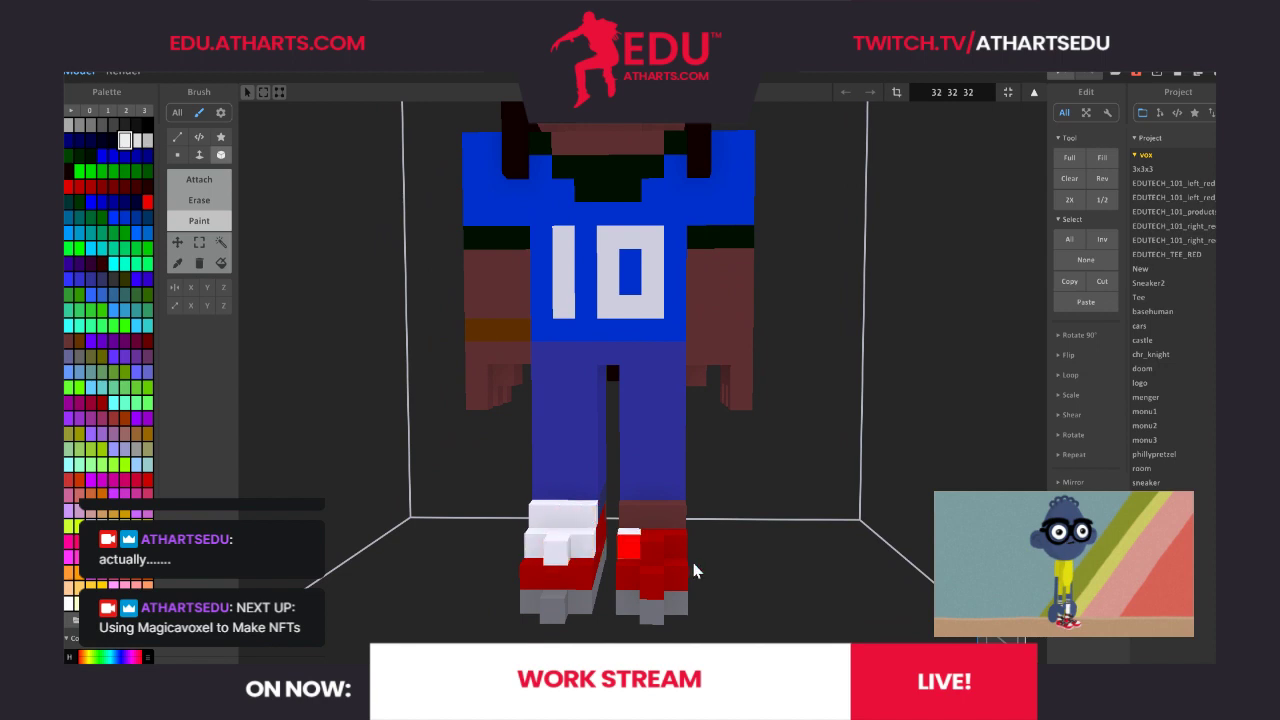
{"action": "left_click_drag", "start_coordinate": [694, 564], "coordinate": [812, 624]}
{"action": "key", "text": "ctrl+z"}
{"action": "key", "text": "ctrl+z"}
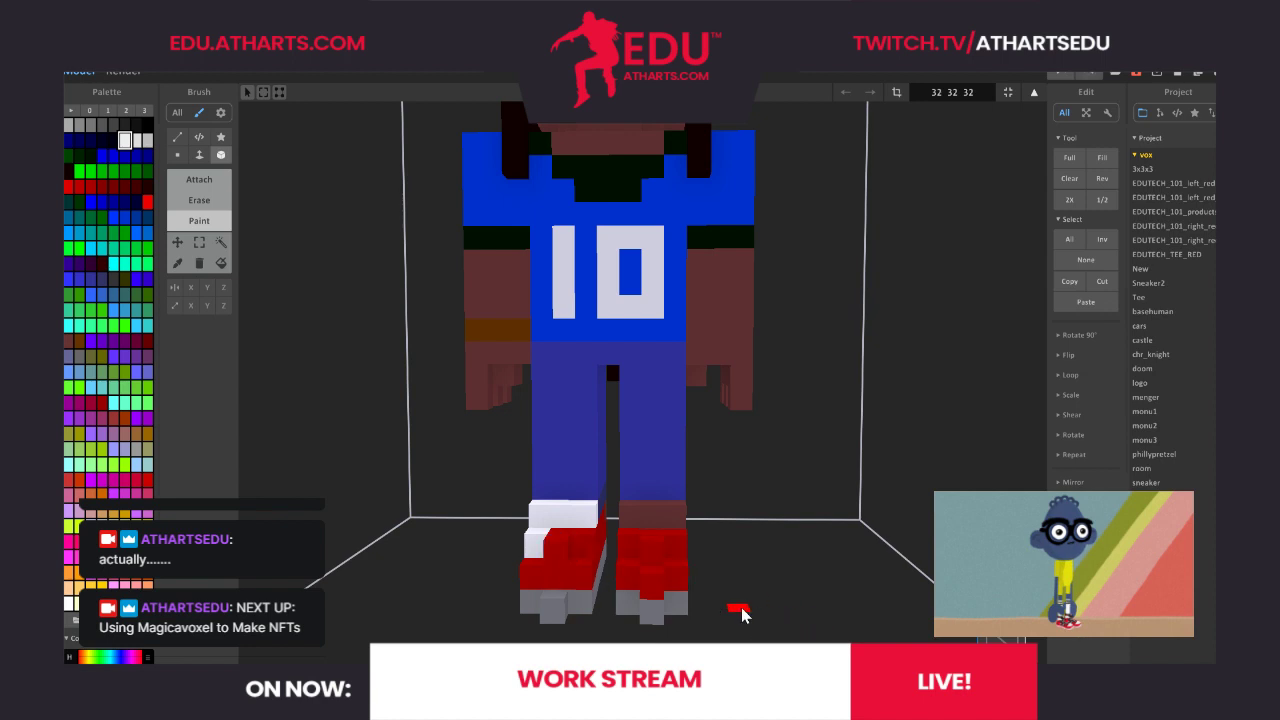
{"action": "key", "text": "ctrl+z"}
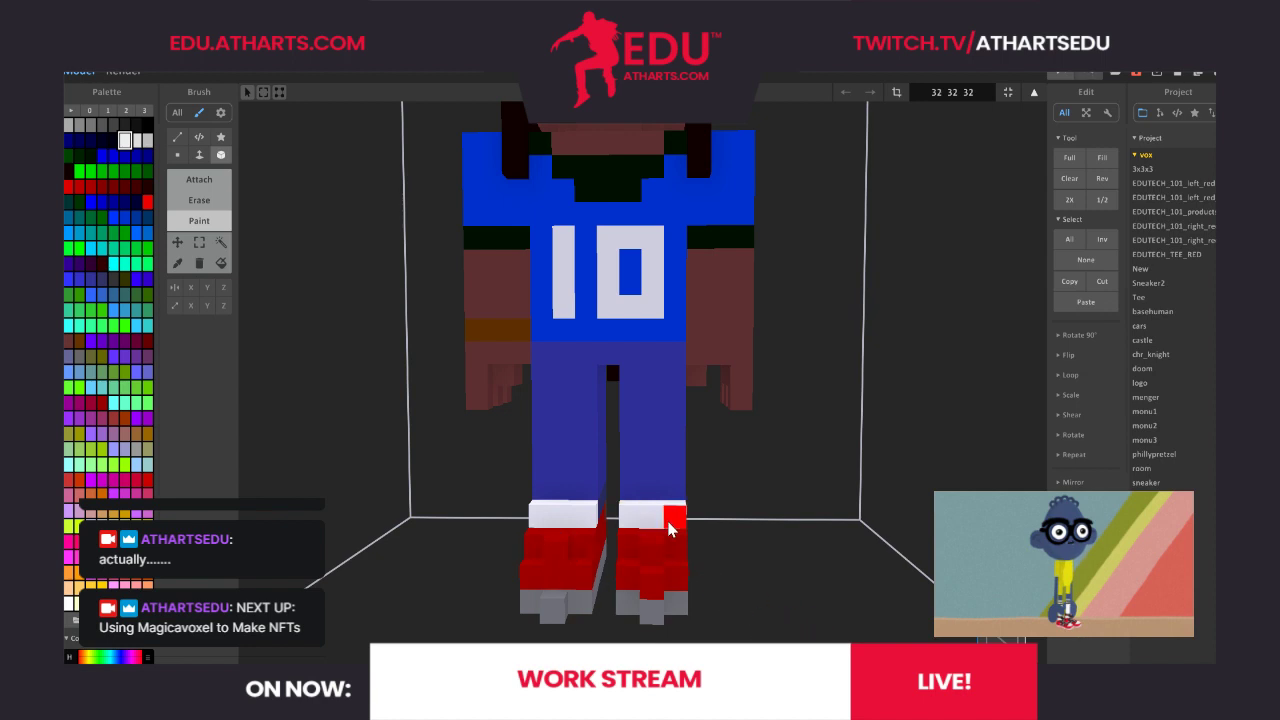
Paint the front of the other ankle white and add a white tongue to the top of each red shoe
{"action": "left_click", "coordinate": [672, 520]}
{"action": "right_click_drag", "start_coordinate": [990, 640], "coordinate": [958, 640]}
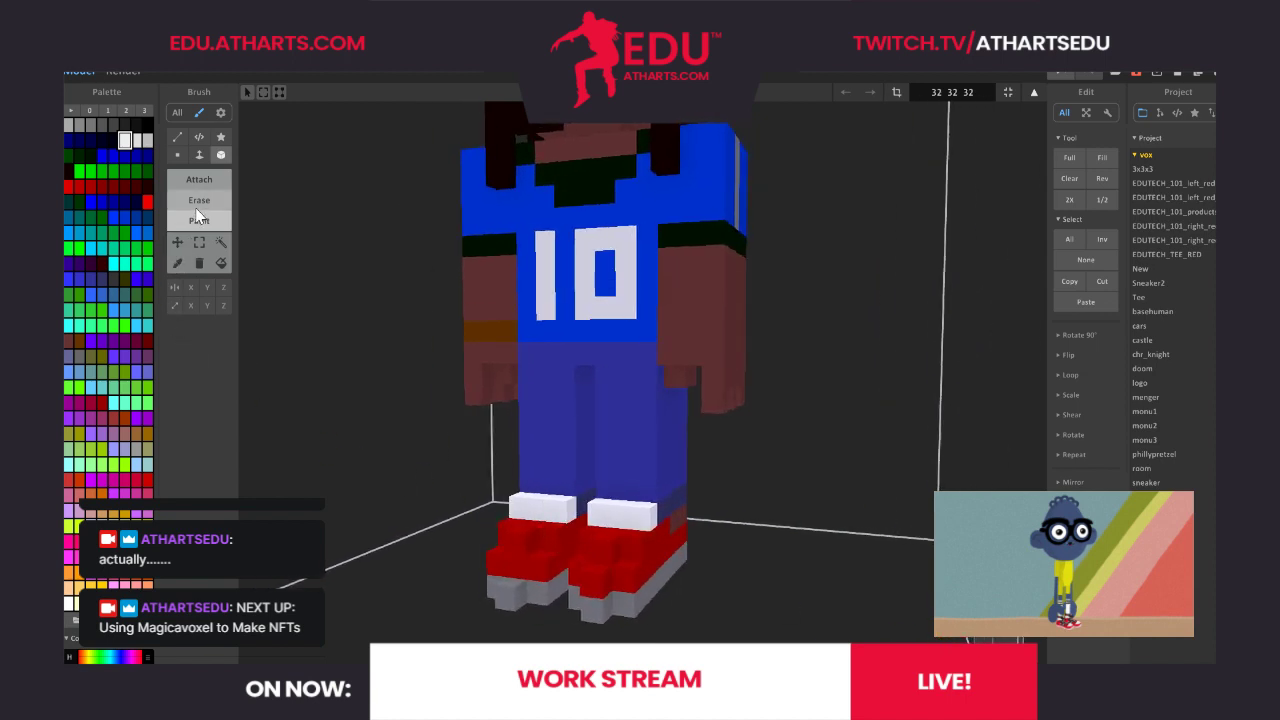
{"action": "left_click", "coordinate": [198, 207]}
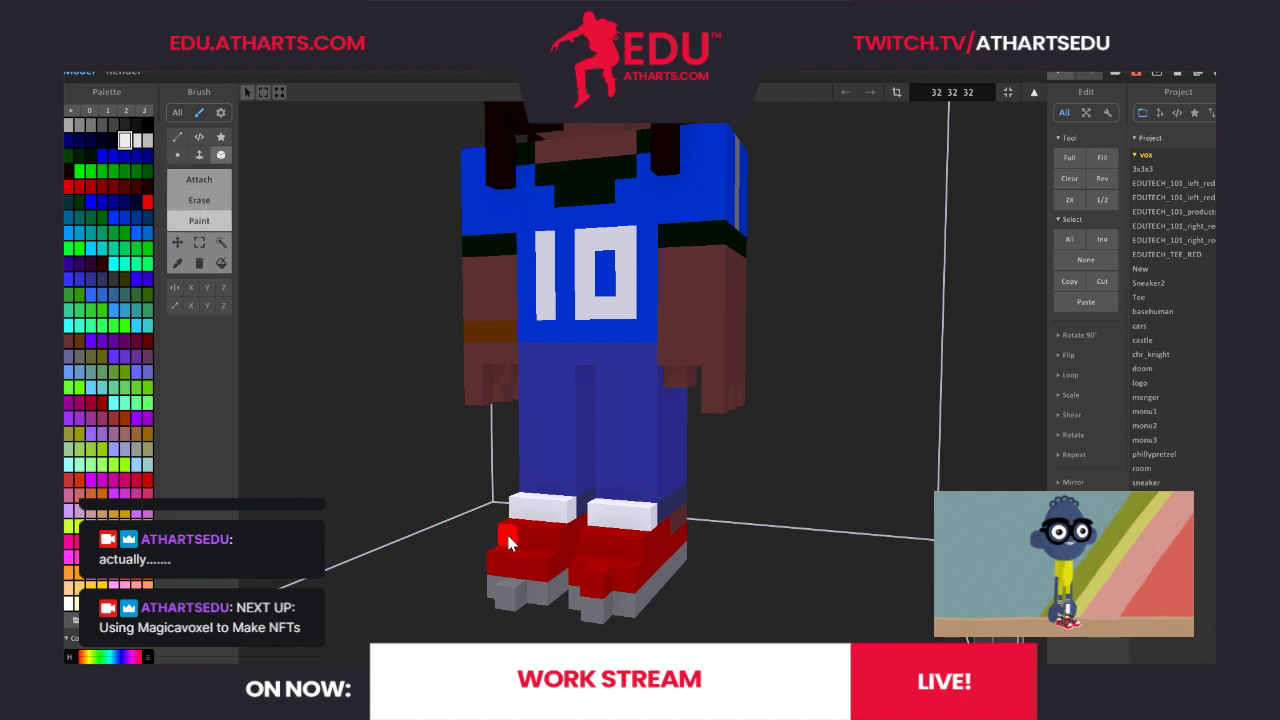
{"action": "left_click_drag", "start_coordinate": [507, 537], "coordinate": [545, 540]}
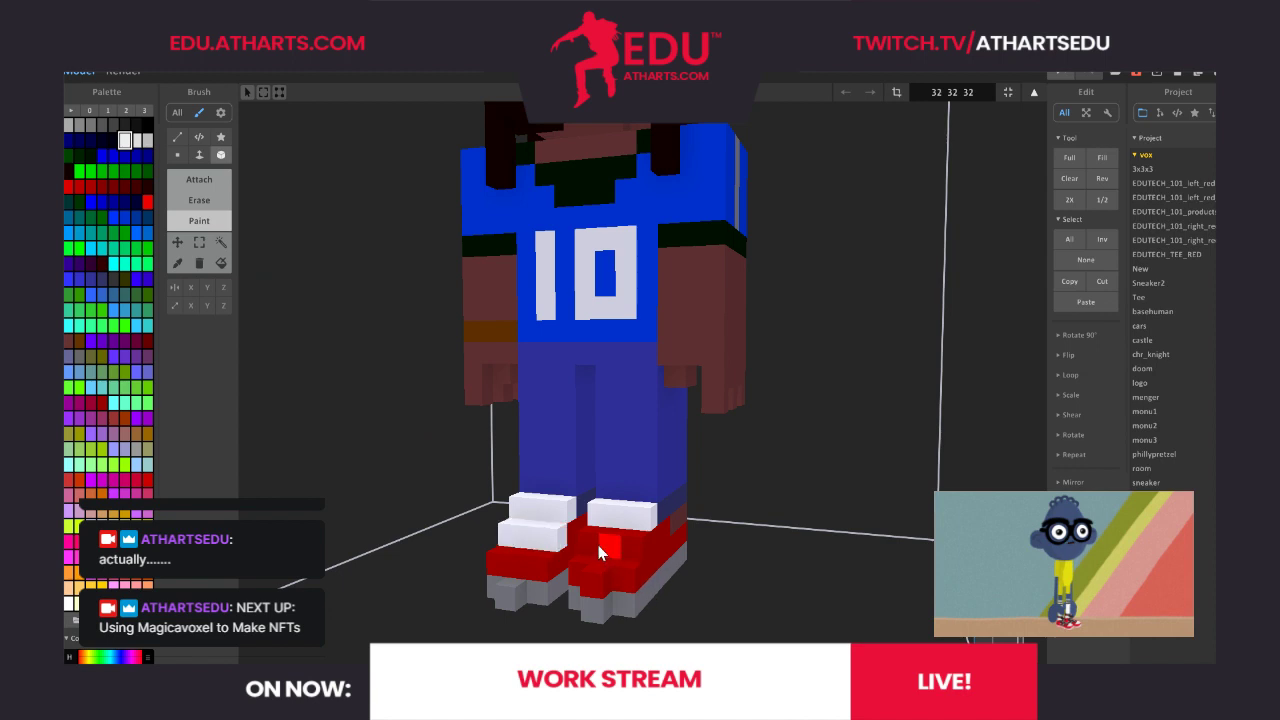
{"action": "left_click", "coordinate": [623, 551]}
Fill the brown wristband with light blue and its gray centre square with pale cyan
{"action": "right_click_drag", "start_coordinate": [968, 640], "coordinate": [1138, 655]}
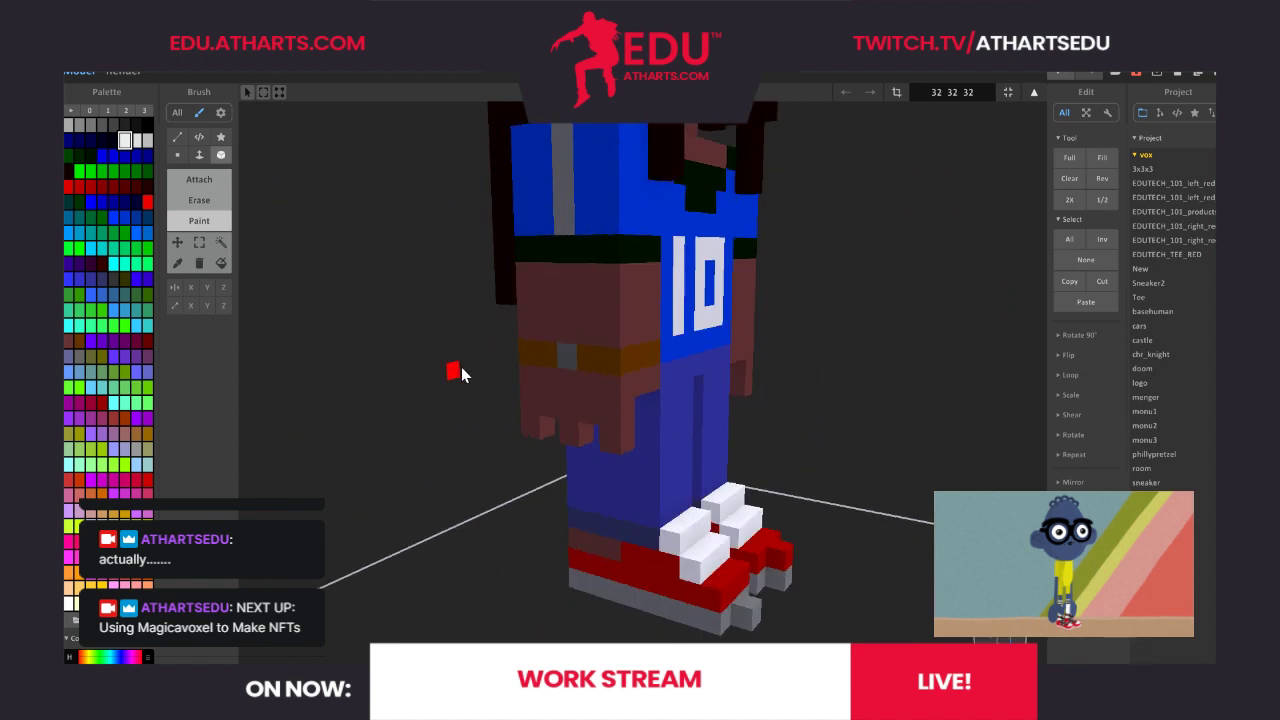
{"action": "left_click", "coordinate": [141, 327]}
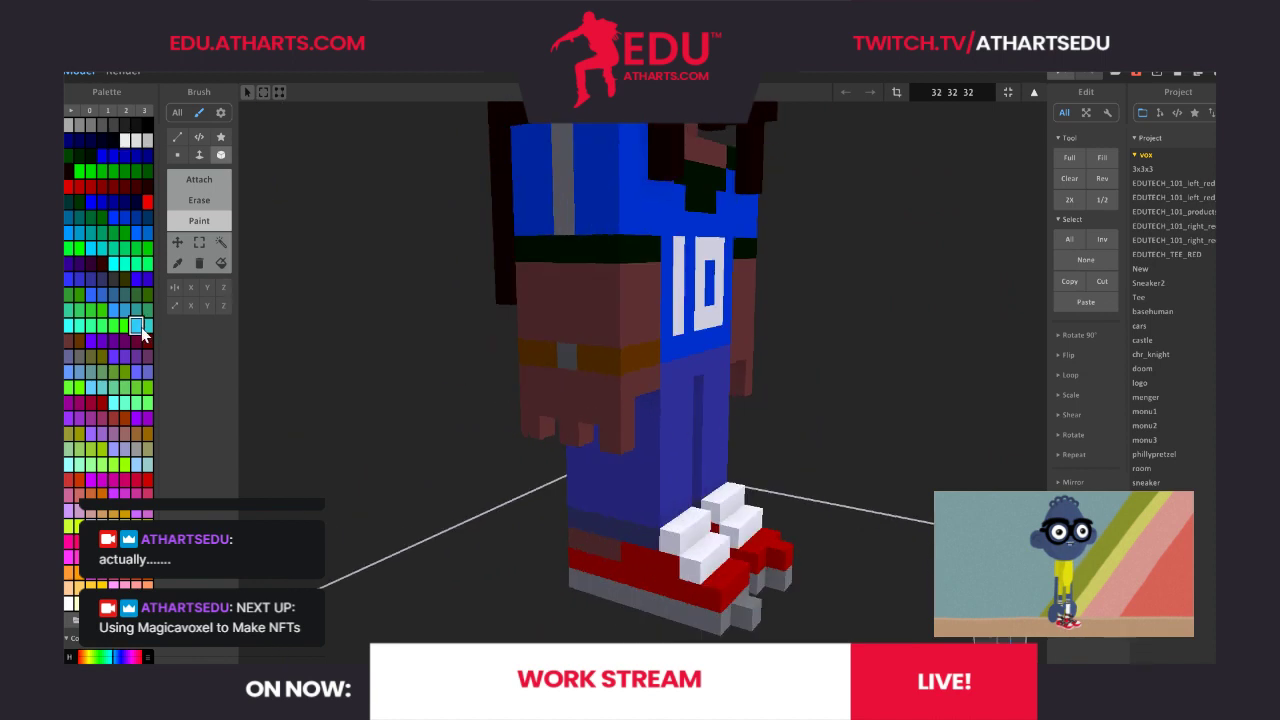
{"action": "left_click", "coordinate": [221, 262]}
{"action": "left_click", "coordinate": [608, 362]}
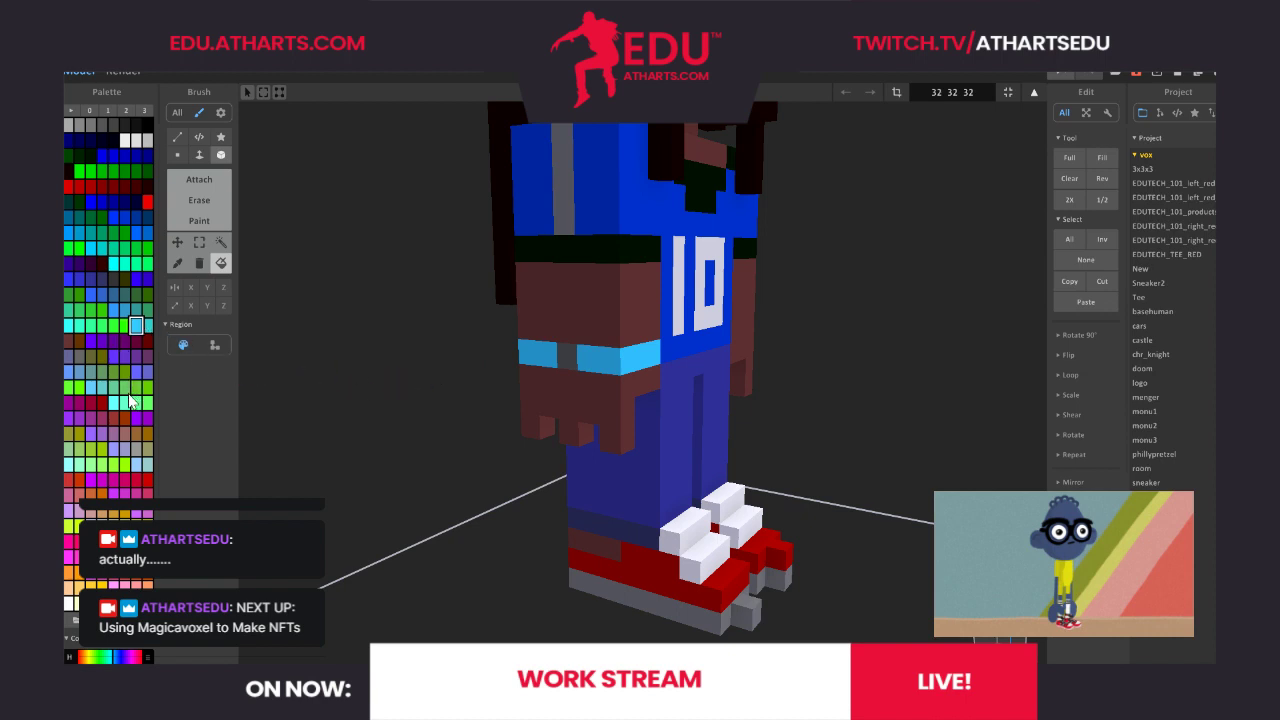
{"action": "left_click", "coordinate": [114, 404]}
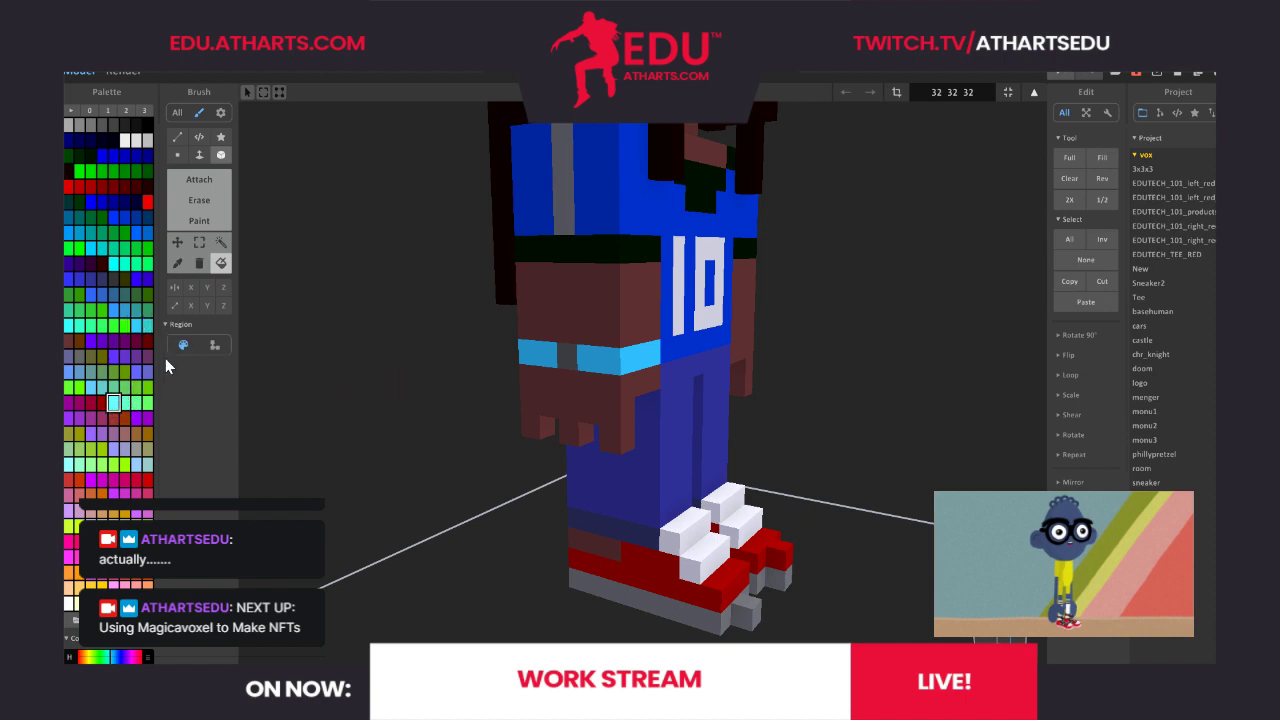
{"action": "left_click", "coordinate": [567, 357]}
Examine the whole recolored character from the side and front
{"action": "right_click_drag", "start_coordinate": [975, 642], "coordinate": [139, 652]}
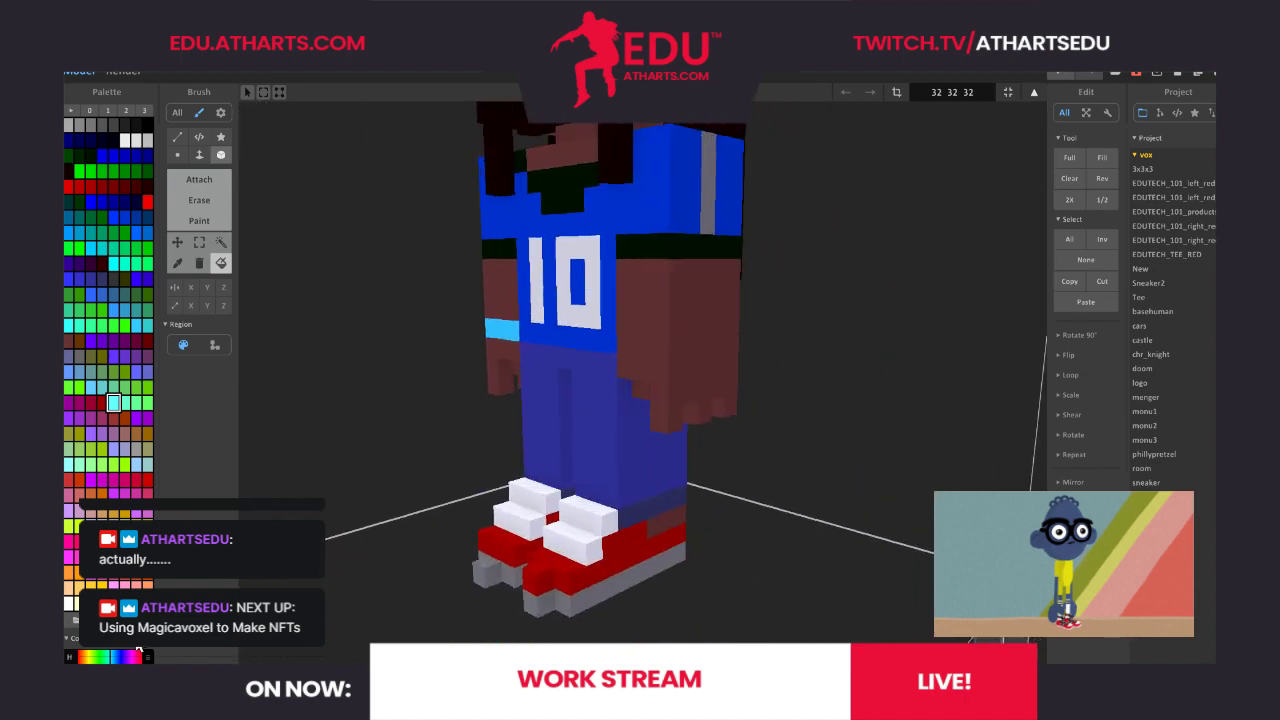
{"action": "scroll", "coordinate": [139, 652], "scroll_direction": "down", "scroll_amount": 2}
{"action": "scroll", "coordinate": [610, 310], "scroll_direction": "down", "scroll_amount": 3}
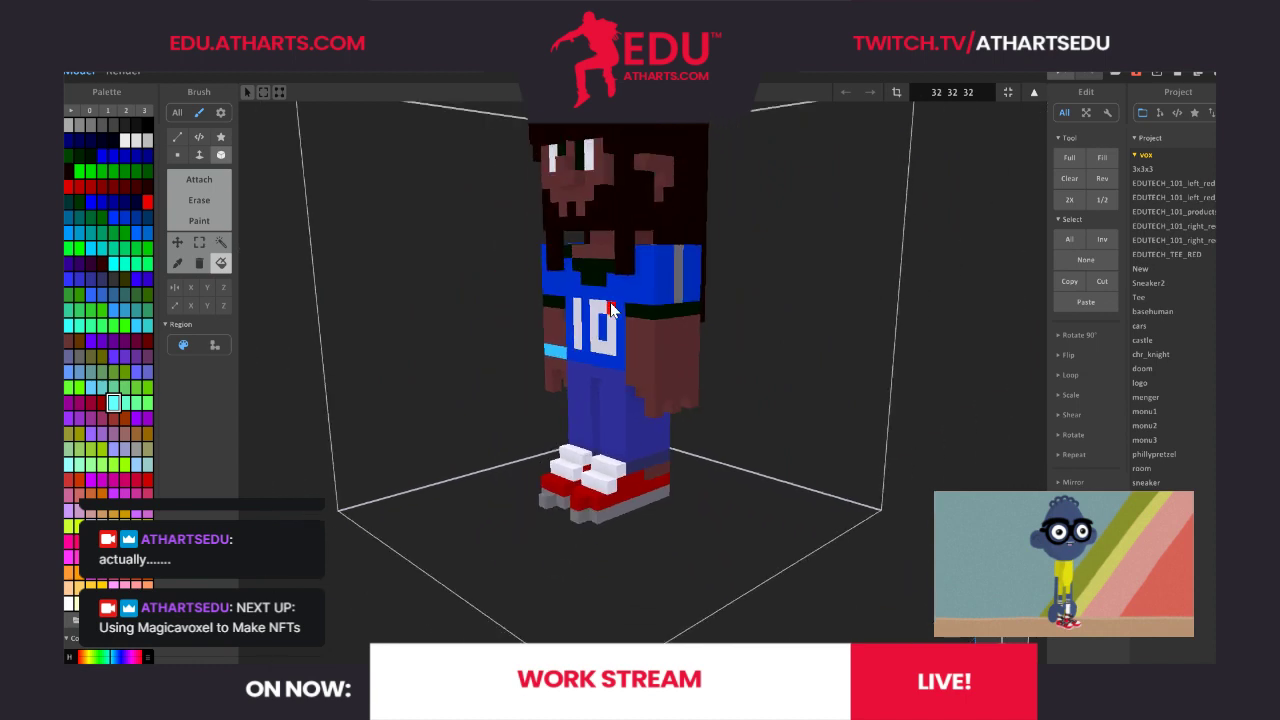
{"action": "right_click_drag", "start_coordinate": [1040, 642], "coordinate": [989, 638]}
{"action": "scroll", "coordinate": [851, 385], "scroll_direction": "down", "scroll_amount": 2}
{"action": "scroll", "coordinate": [880, 420], "scroll_direction": "down", "scroll_amount": 2}
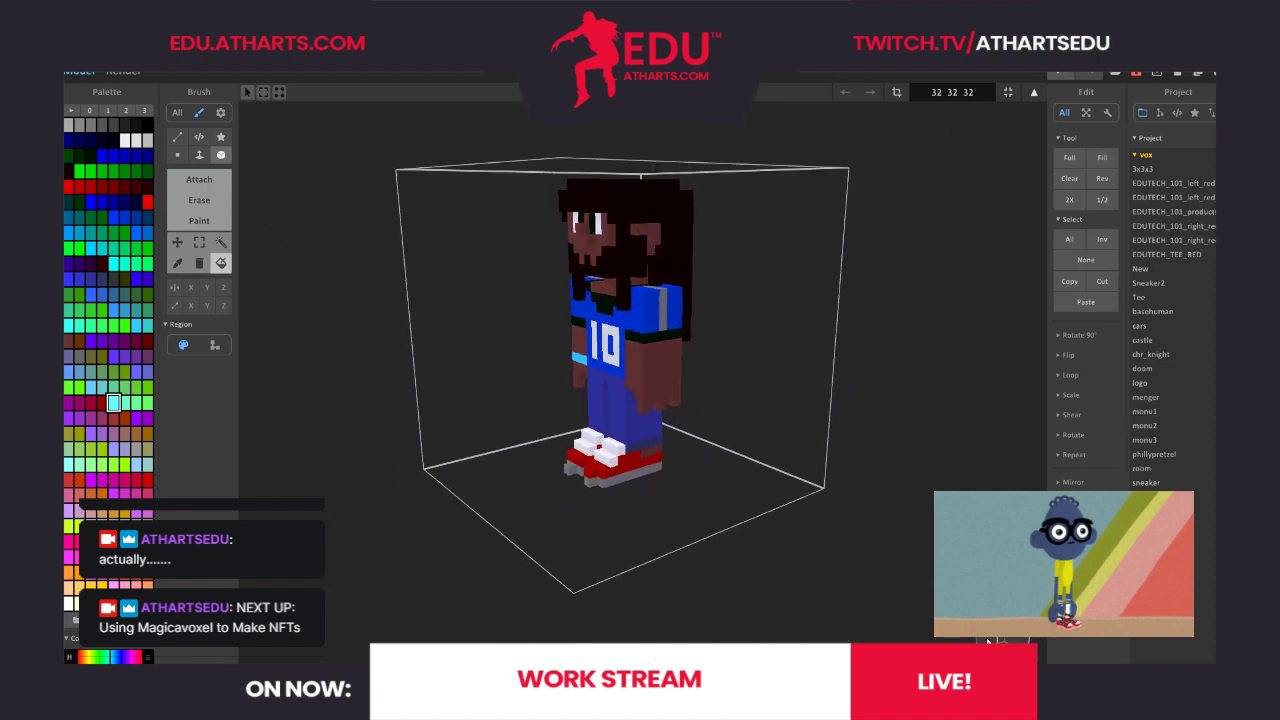
{"action": "mouse_move", "coordinate": [880, 420]}
{"action": "right_mouse_down"}
{"action": "mouse_move", "coordinate": [918, 416]}
{"action": "mouse_move", "coordinate": [745, 446]}
{"action": "mouse_move", "coordinate": [868, 430]}
{"action": "right_mouse_up"}
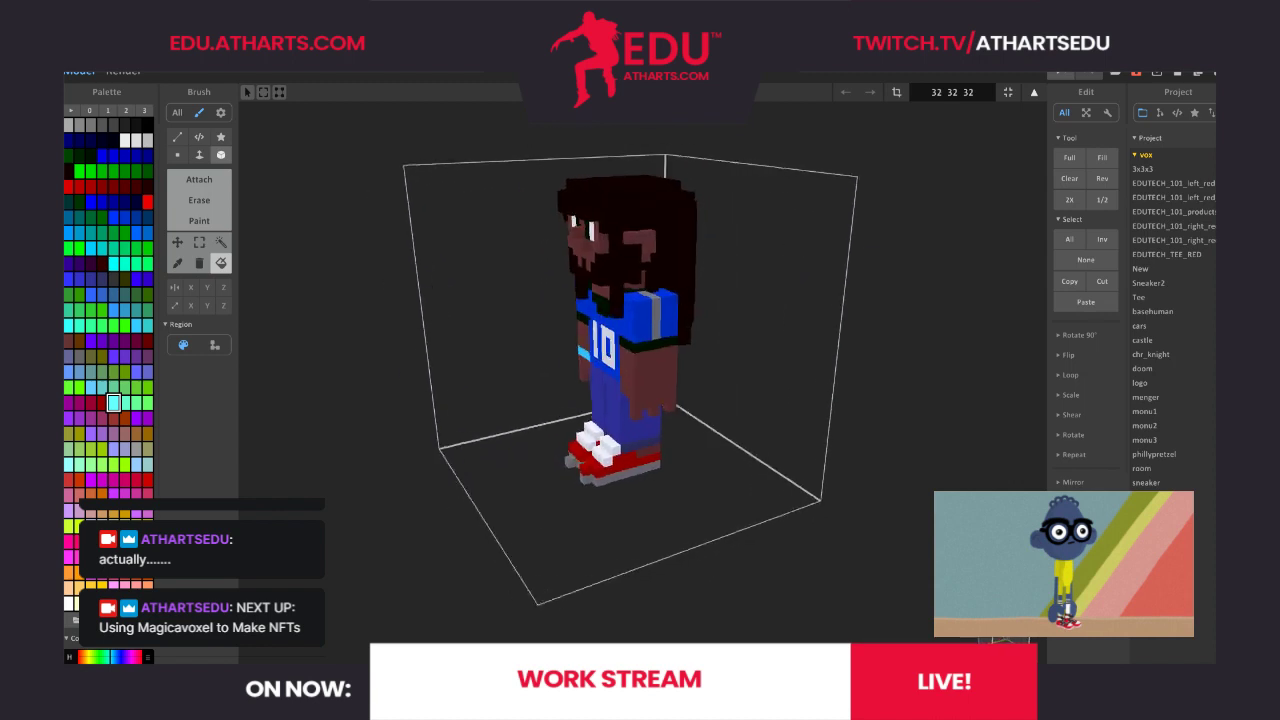
{"action": "right_click_drag", "start_coordinate": [1000, 640], "coordinate": [1045, 636]}
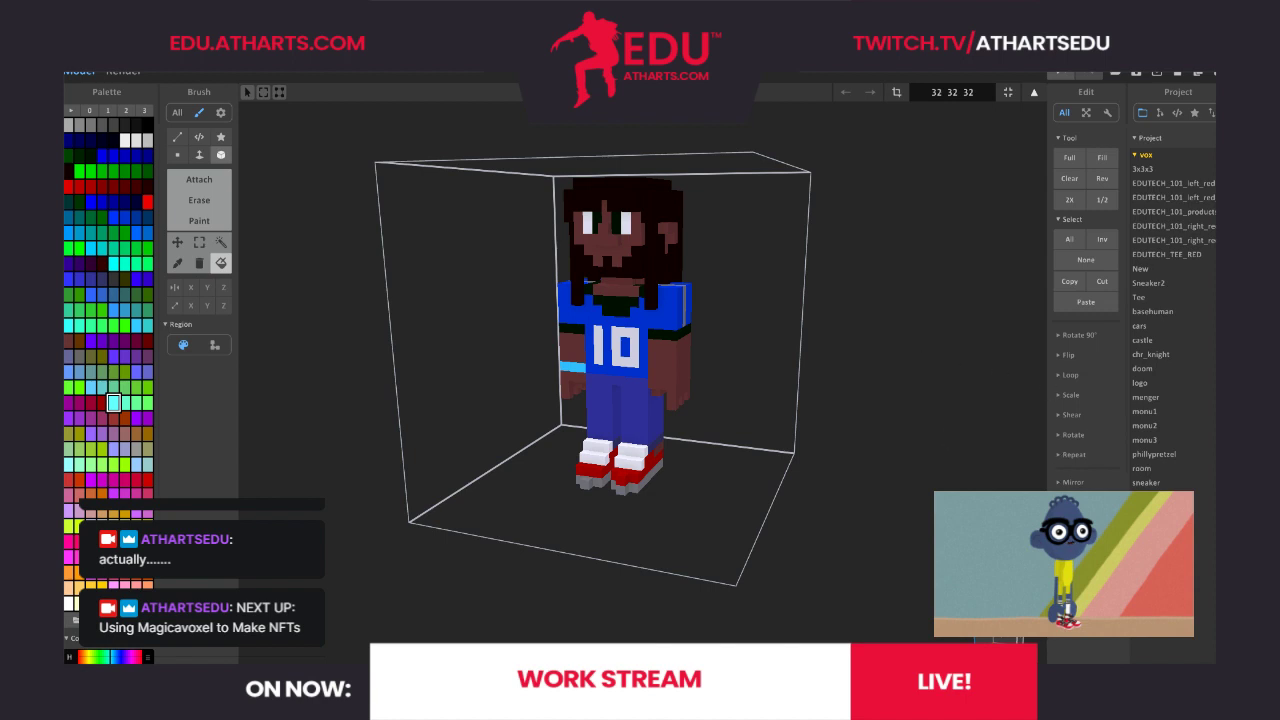
{"action": "left_click_drag", "start_coordinate": [991, 634], "coordinate": [1001, 636]}
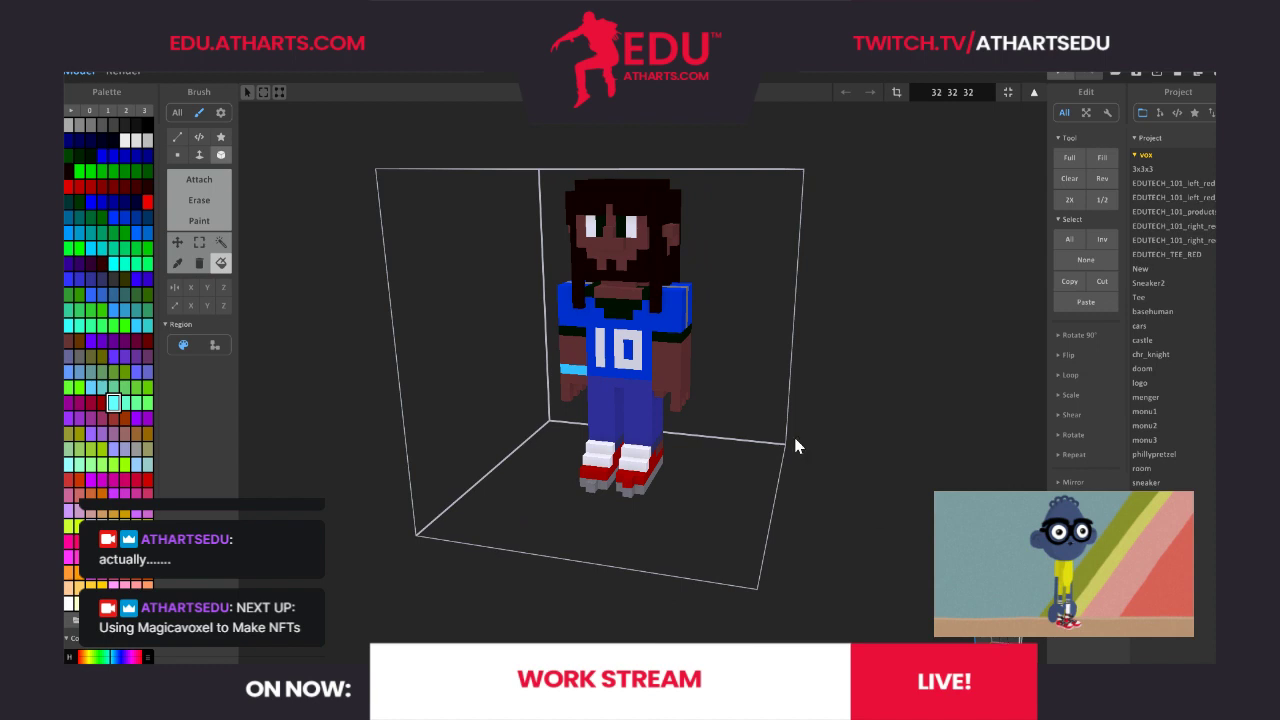
Try painting a pale cyan block over the number 10 and a strip up to the neck, and undo it all
{"action": "scroll", "coordinate": [731, 320], "scroll_direction": "up", "scroll_amount": 5}
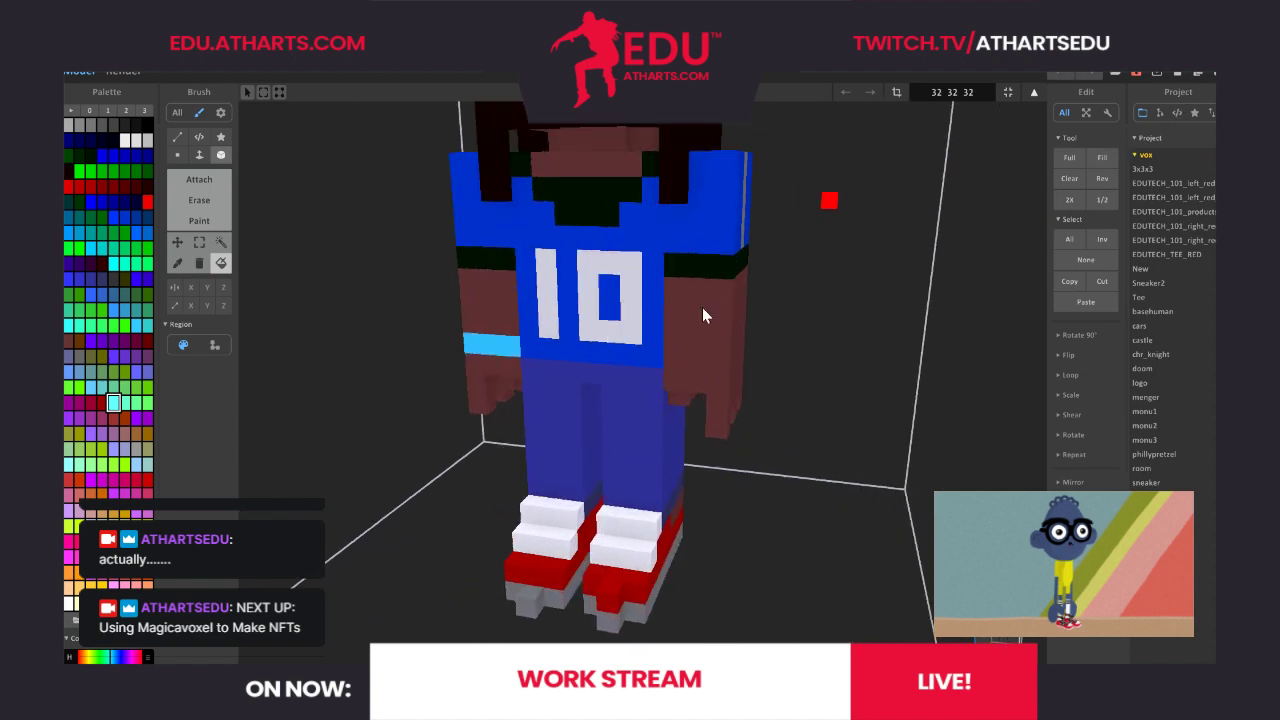
{"action": "middle_click_drag", "start_coordinate": [803, 239], "coordinate": [812, 354]}
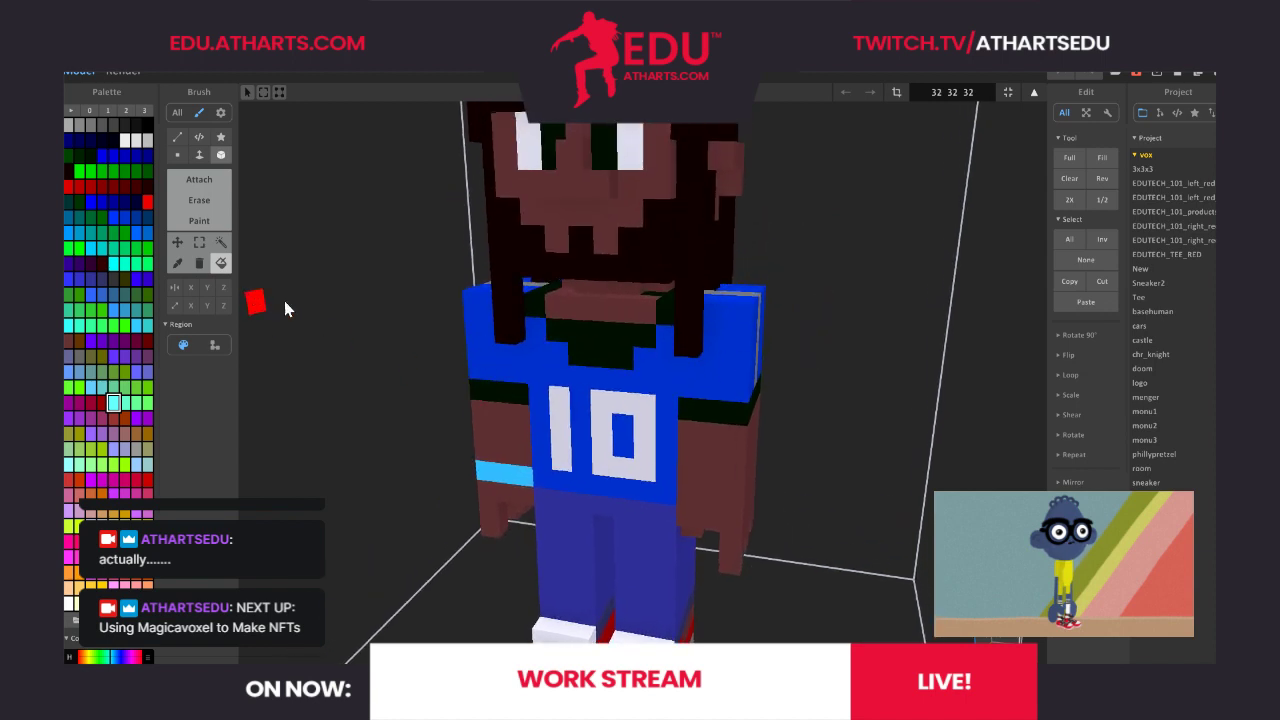
{"action": "left_click", "coordinate": [196, 228]}
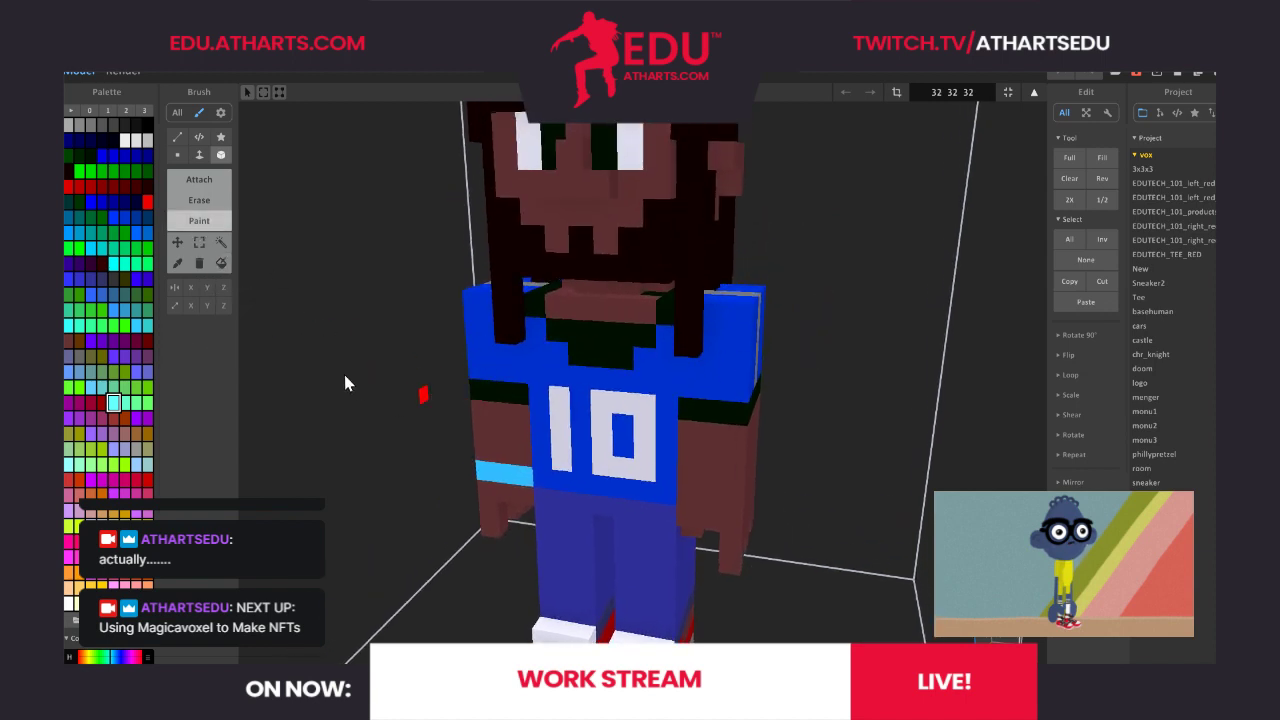
{"action": "left_click", "coordinate": [560, 400]}
{"action": "left_click_drag", "start_coordinate": [611, 431], "coordinate": [647, 472]}
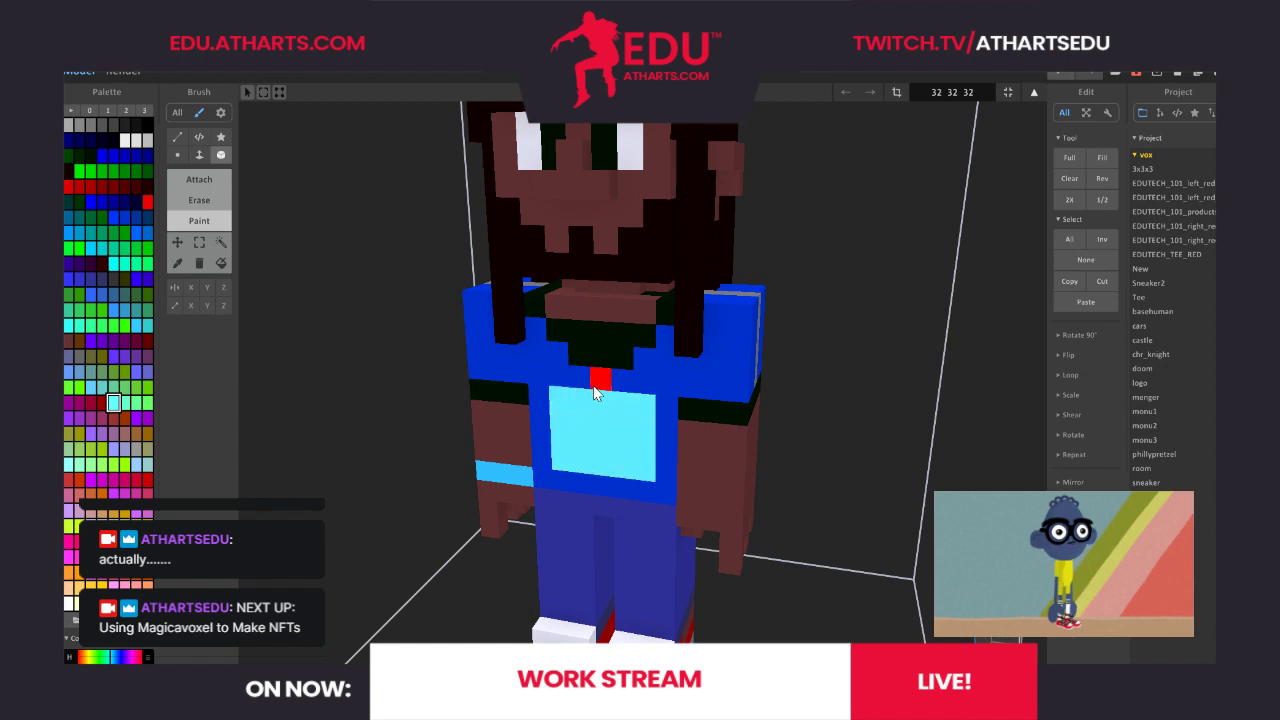
{"action": "mouse_move", "coordinate": [596, 384]}
{"action": "left_mouse_down"}
{"action": "mouse_move", "coordinate": [598, 318]}
{"action": "mouse_move", "coordinate": [601, 432]}
{"action": "left_mouse_up"}
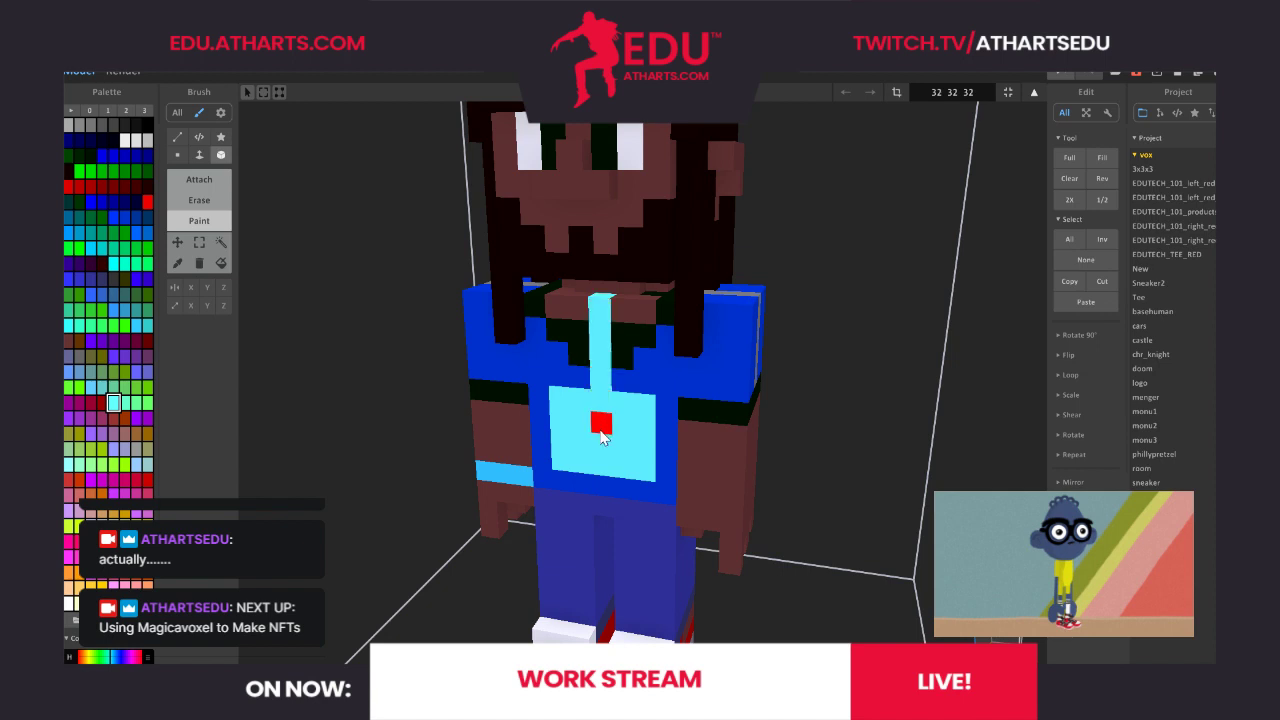
{"action": "key", "text": "ctrl+z"}
{"action": "key", "text": "ctrl+z"}
{"action": "key", "text": "ctrl+z"}
{"action": "key", "text": "ctrl+z"}
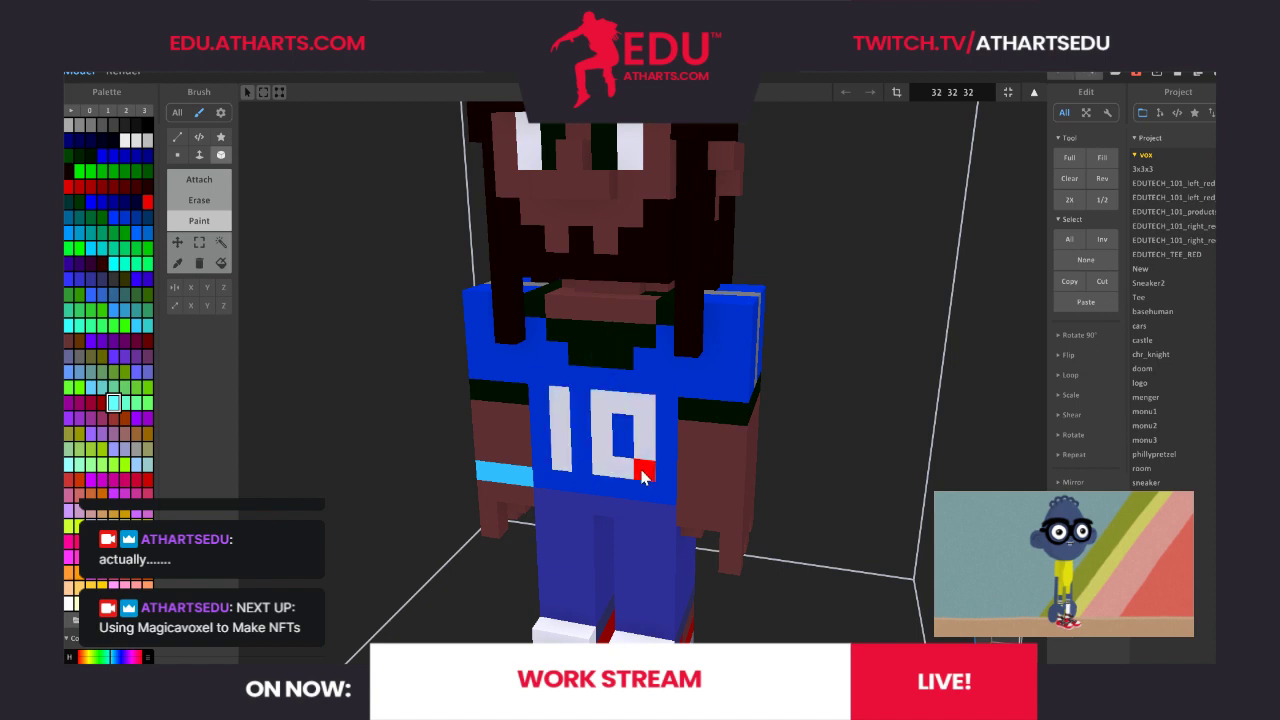
Paint over the white number 10 and the dark collar on the jersey's front with the jersey's blue
{"action": "left_click", "coordinate": [177, 263]}
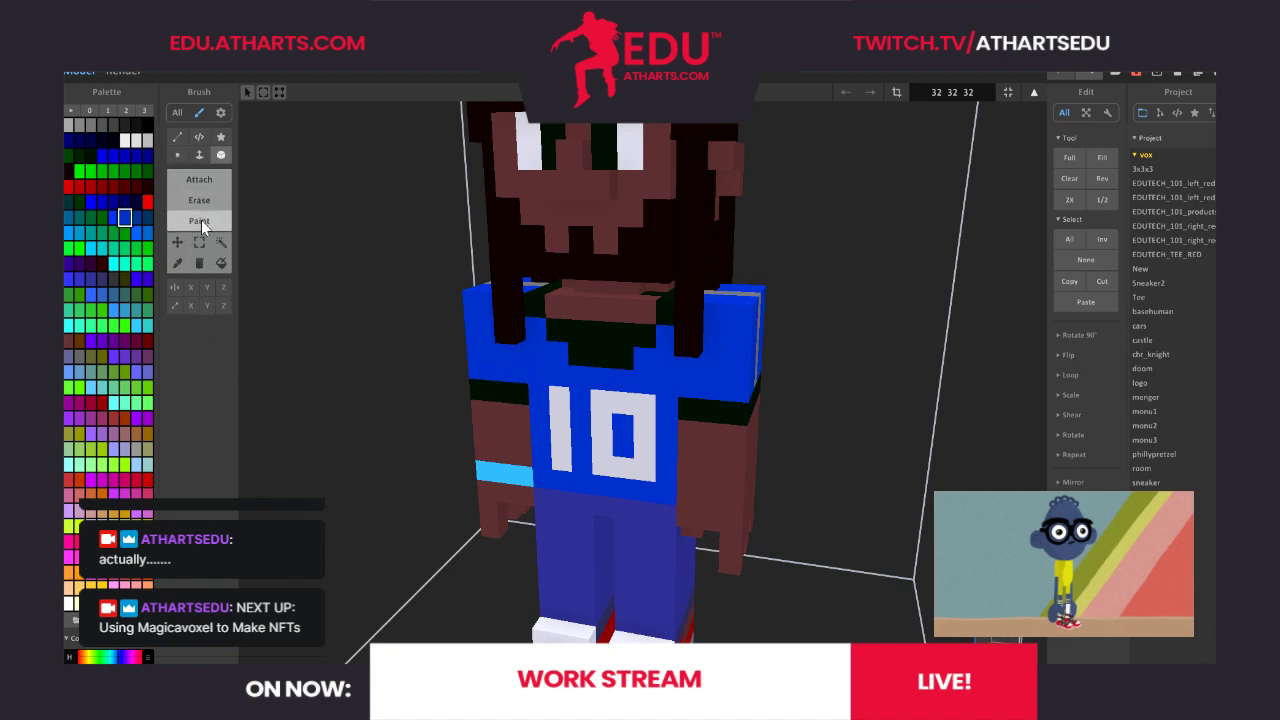
{"action": "left_click", "coordinate": [201, 221]}
{"action": "mouse_move", "coordinate": [600, 429]}
{"action": "left_mouse_down"}
{"action": "mouse_move", "coordinate": [571, 391]}
{"action": "mouse_move", "coordinate": [645, 472]}
{"action": "left_mouse_up"}
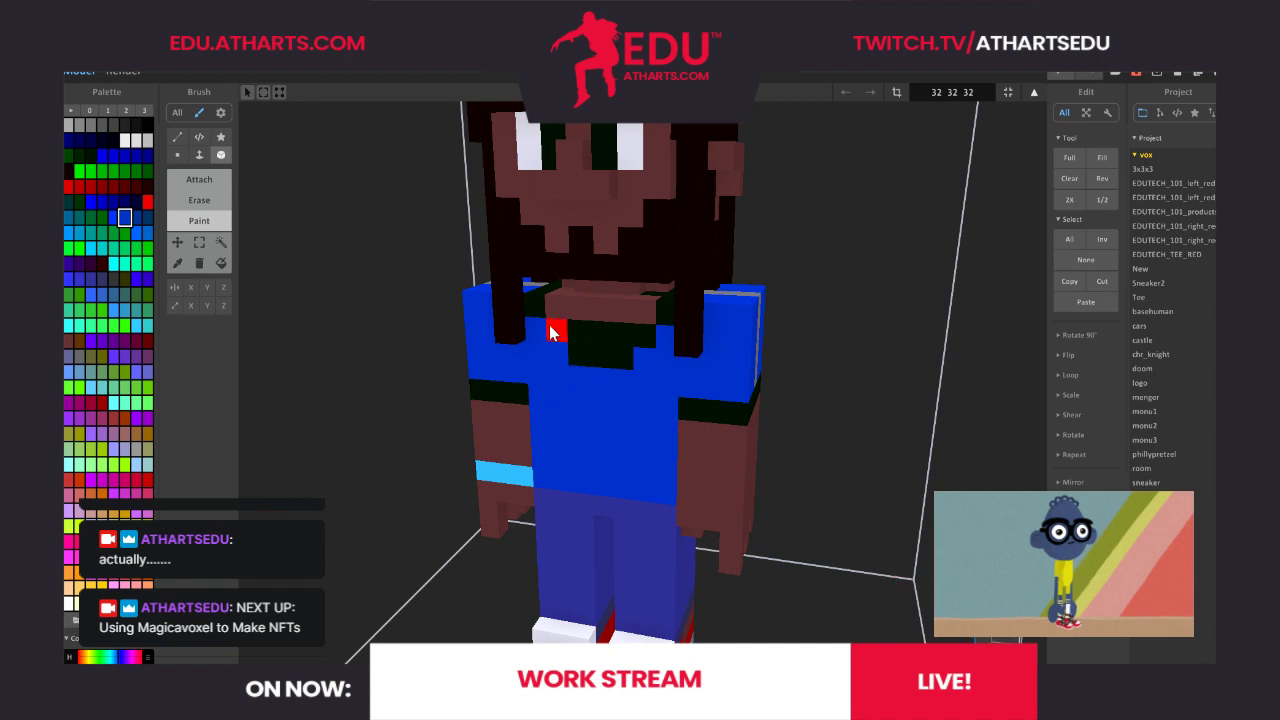
{"action": "left_click_drag", "start_coordinate": [550, 333], "coordinate": [644, 395]}
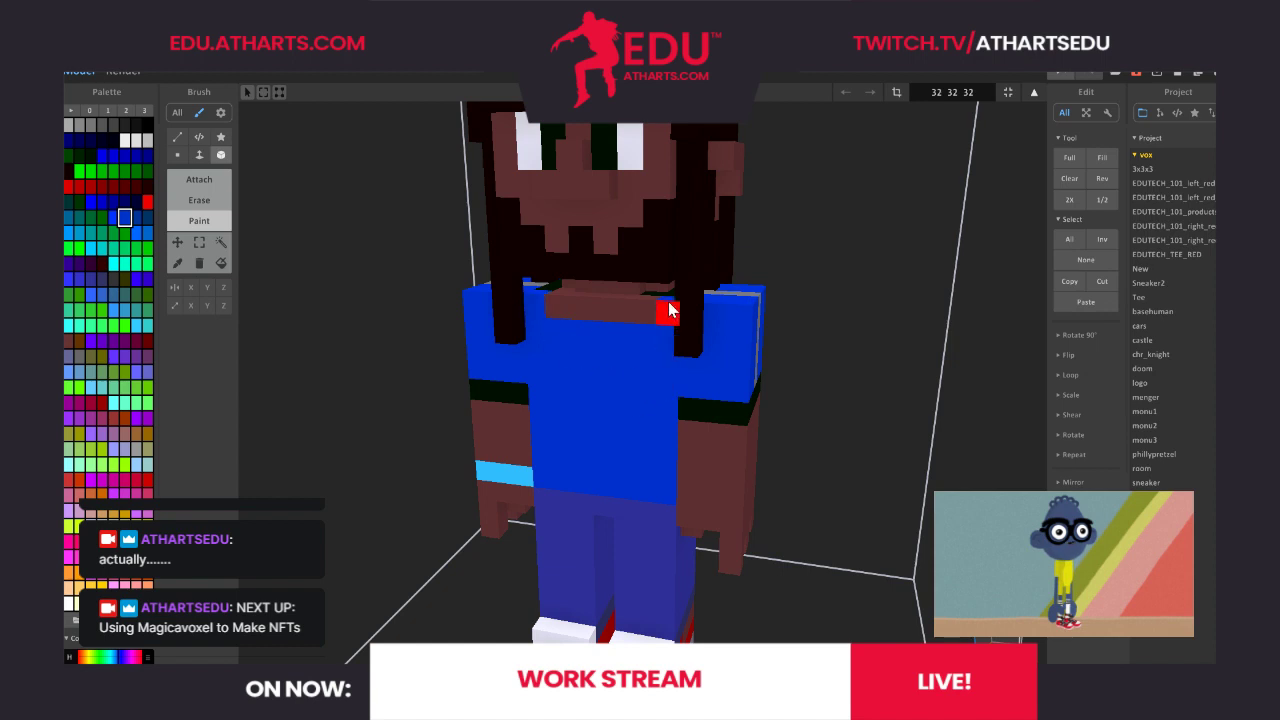
Recolor the remaining dark collar voxels around the neck and on top of the shoulders in the same blue
{"action": "right_click_drag", "start_coordinate": [990, 585], "coordinate": [877, 640]}
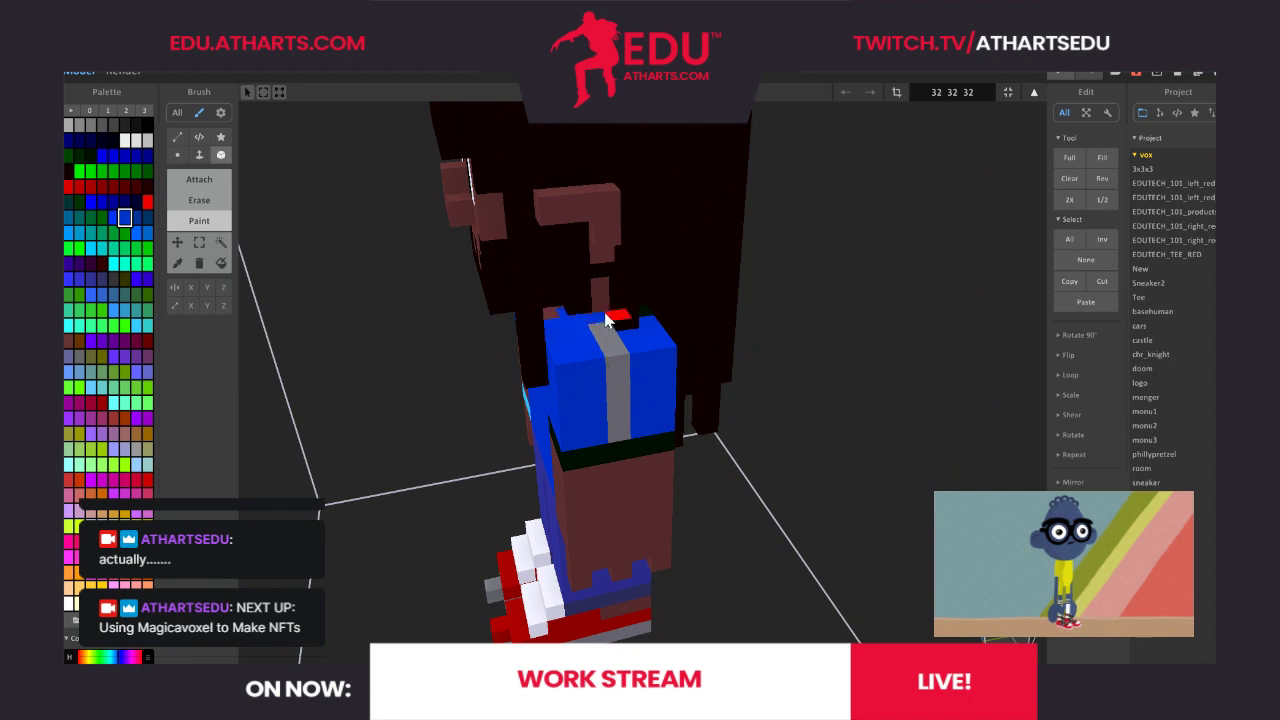
{"action": "right_click_drag", "start_coordinate": [1000, 640], "coordinate": [662, 425]}
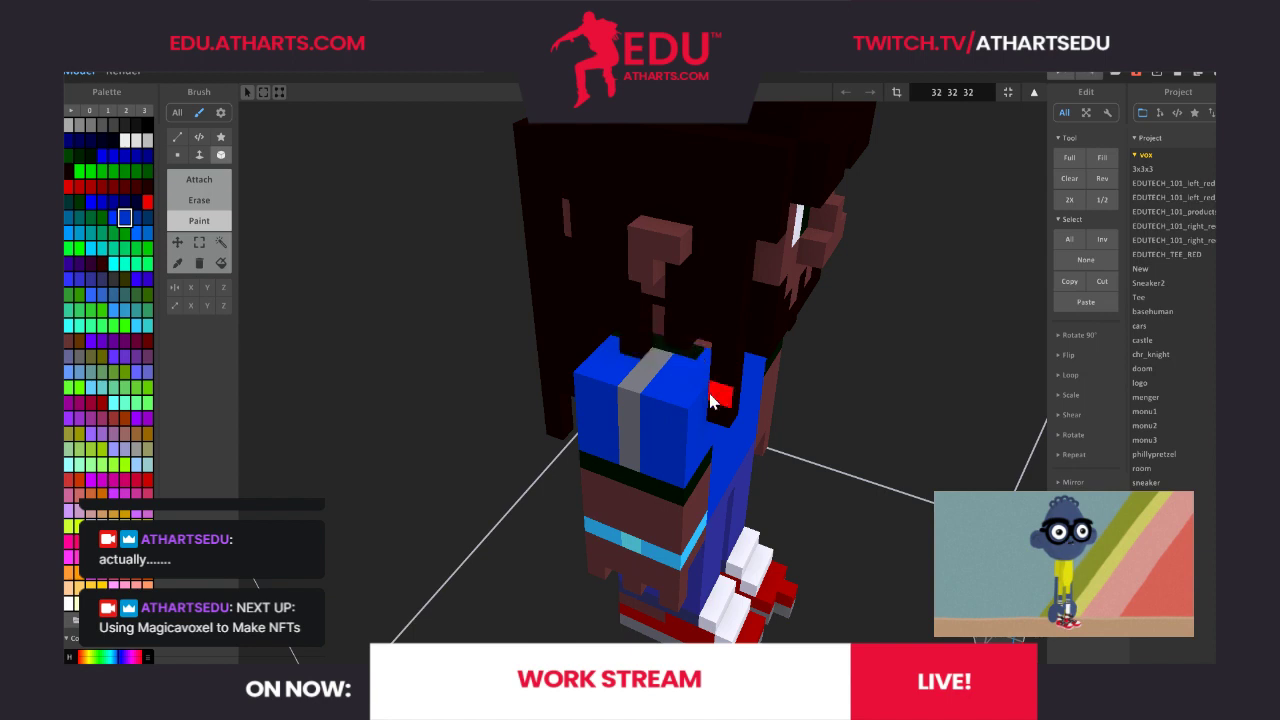
{"action": "right_click_drag", "start_coordinate": [700, 420], "coordinate": [640, 390]}
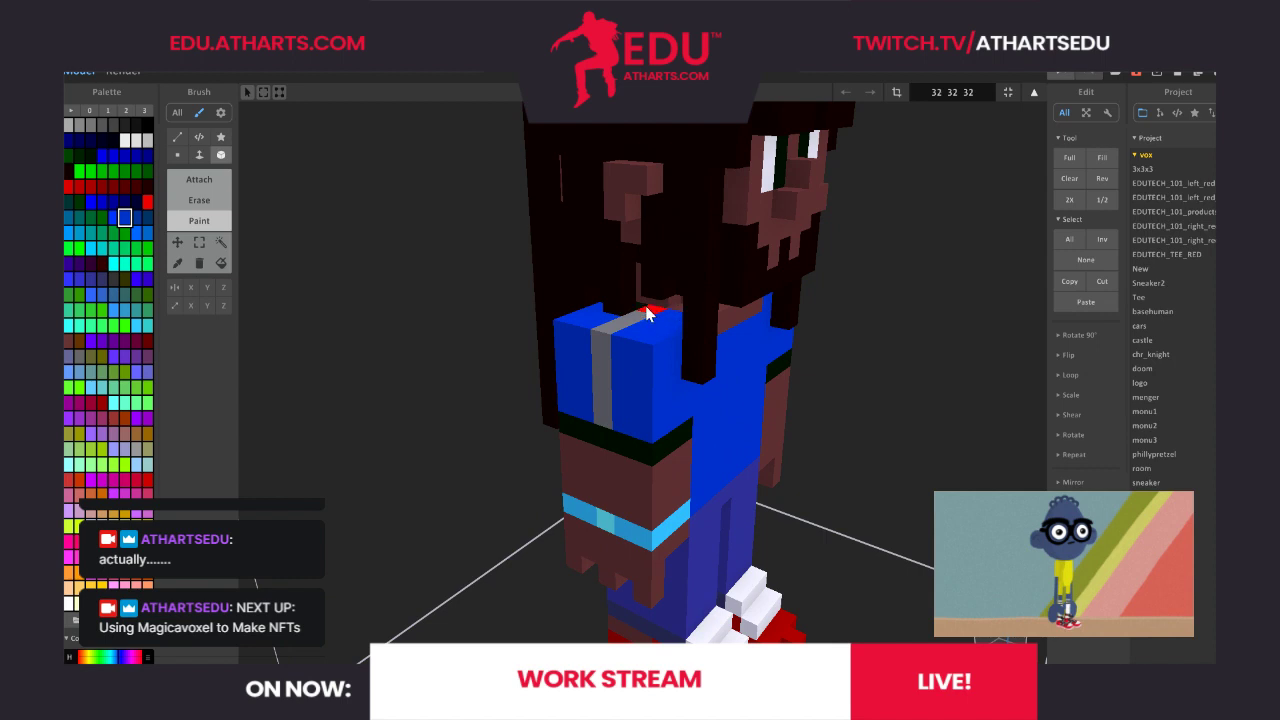
{"action": "right_click_drag", "start_coordinate": [846, 500], "coordinate": [776, 488]}
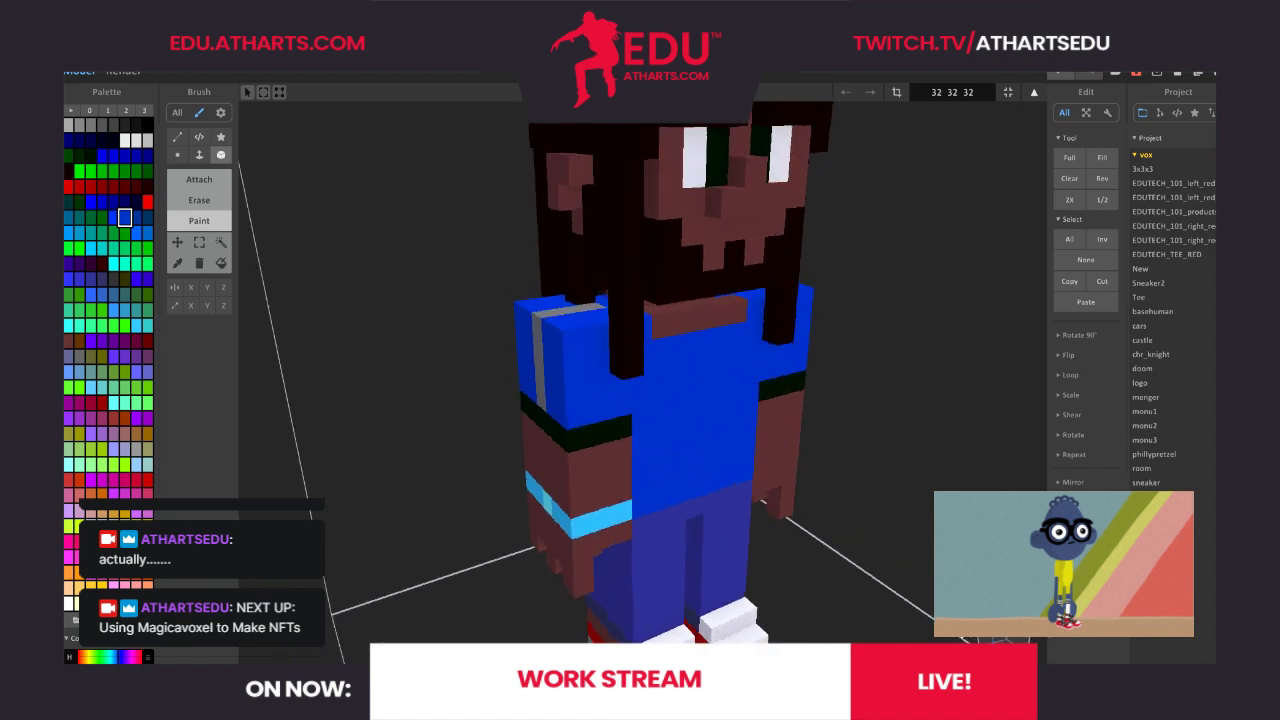
{"action": "right_click_drag", "start_coordinate": [985, 645], "coordinate": [892, 625]}
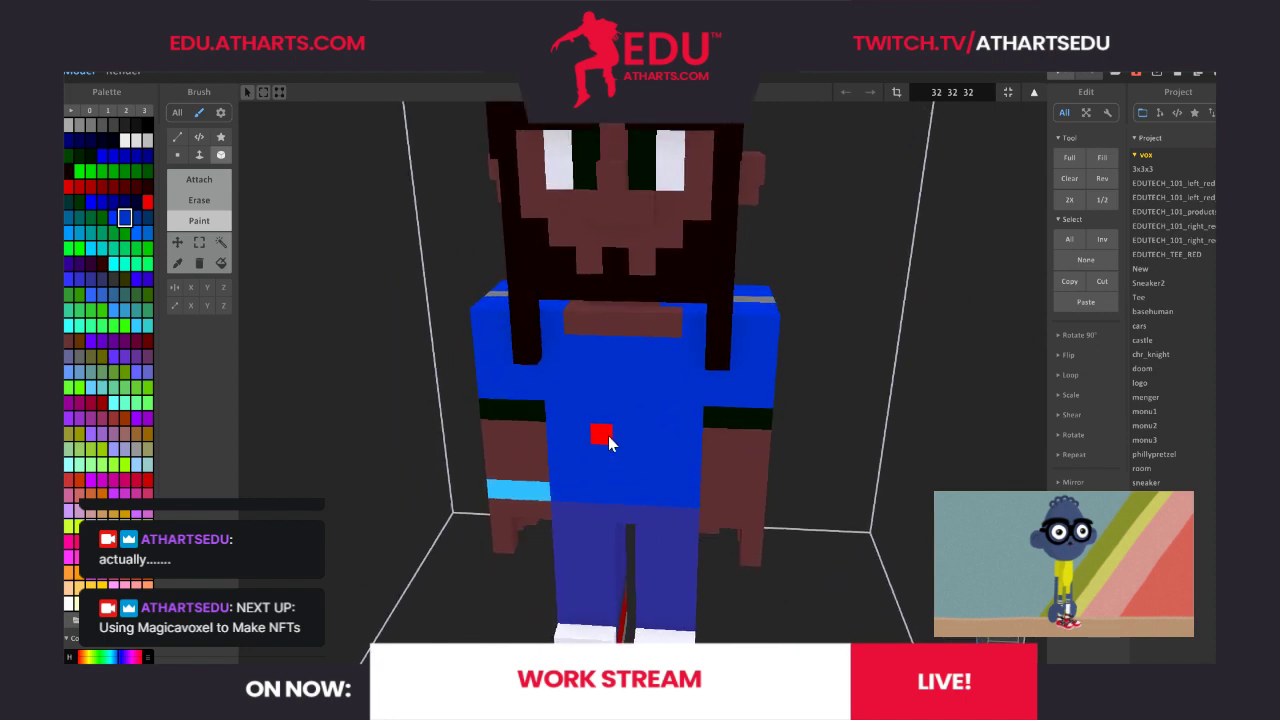
Sample the skin brown at the neckline and paint over the stray blue voxels at the side of the neck
{"action": "scroll", "coordinate": [823, 380], "scroll_direction": "up", "scroll_amount": 2}
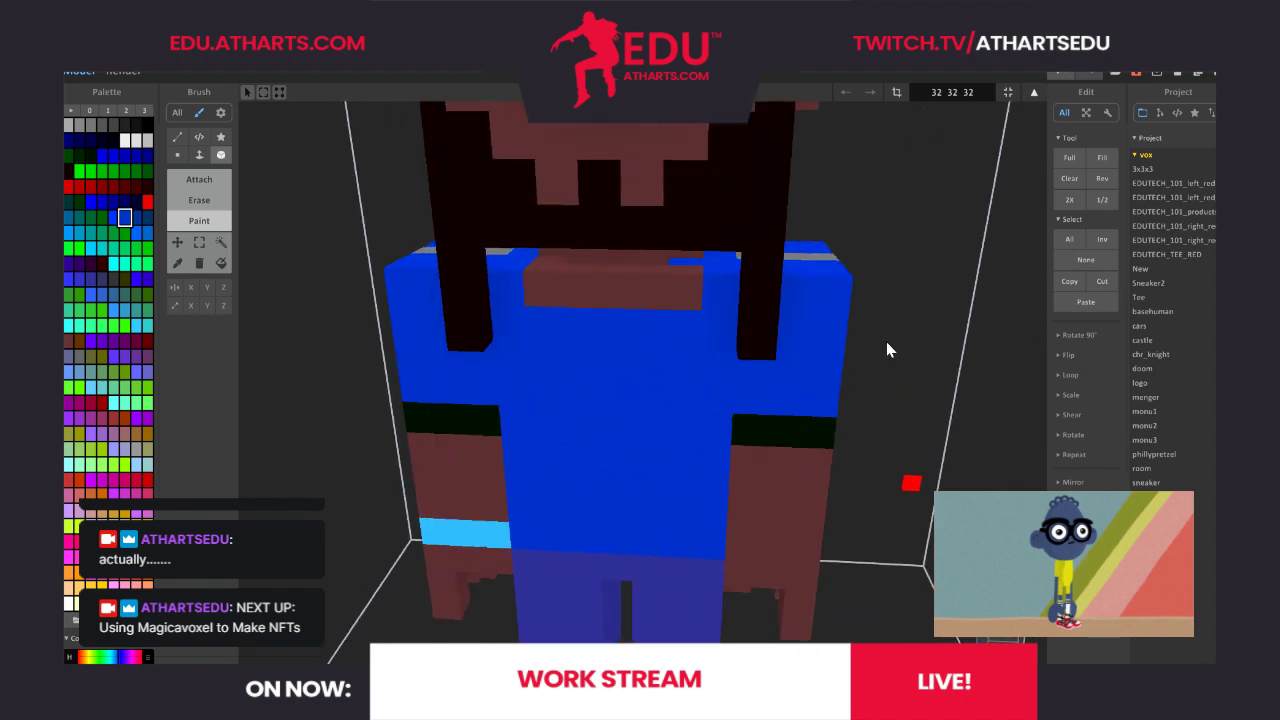
{"action": "scroll", "coordinate": [886, 349], "scroll_direction": "up", "scroll_amount": 3}
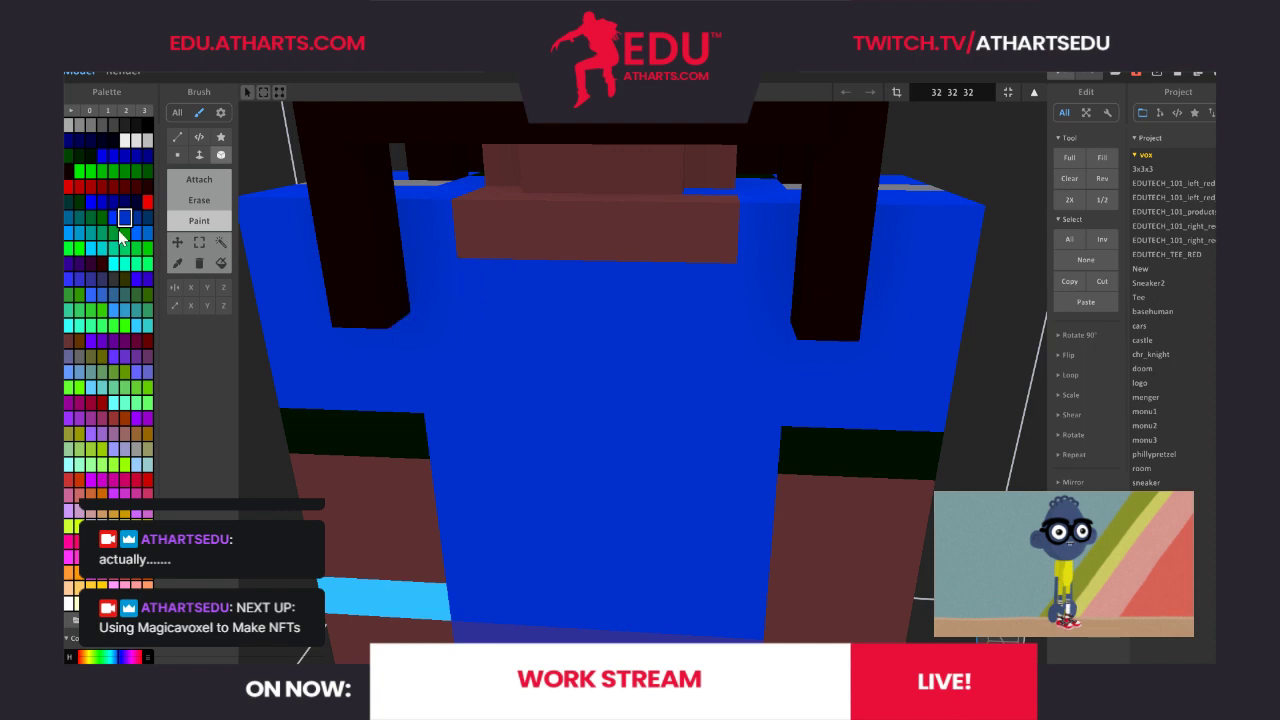
{"action": "left_click", "coordinate": [175, 262]}
{"action": "left_click", "coordinate": [491, 223]}
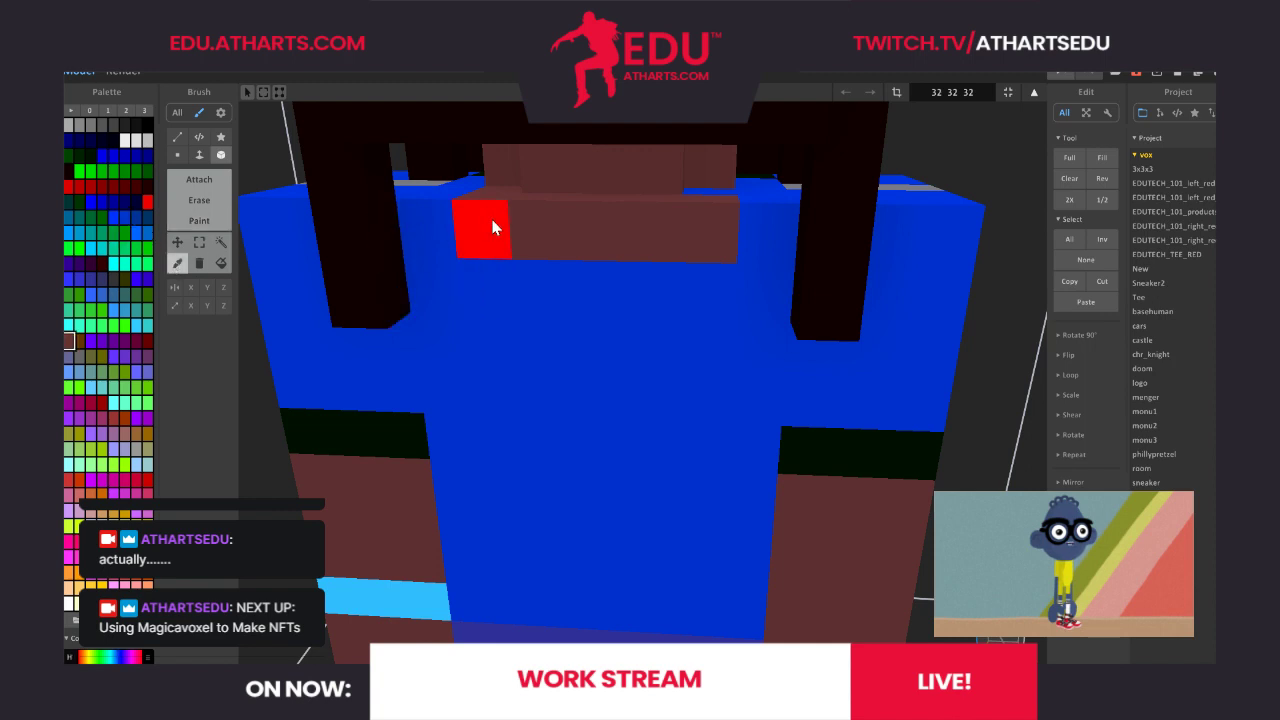
{"action": "left_click", "coordinate": [212, 219]}
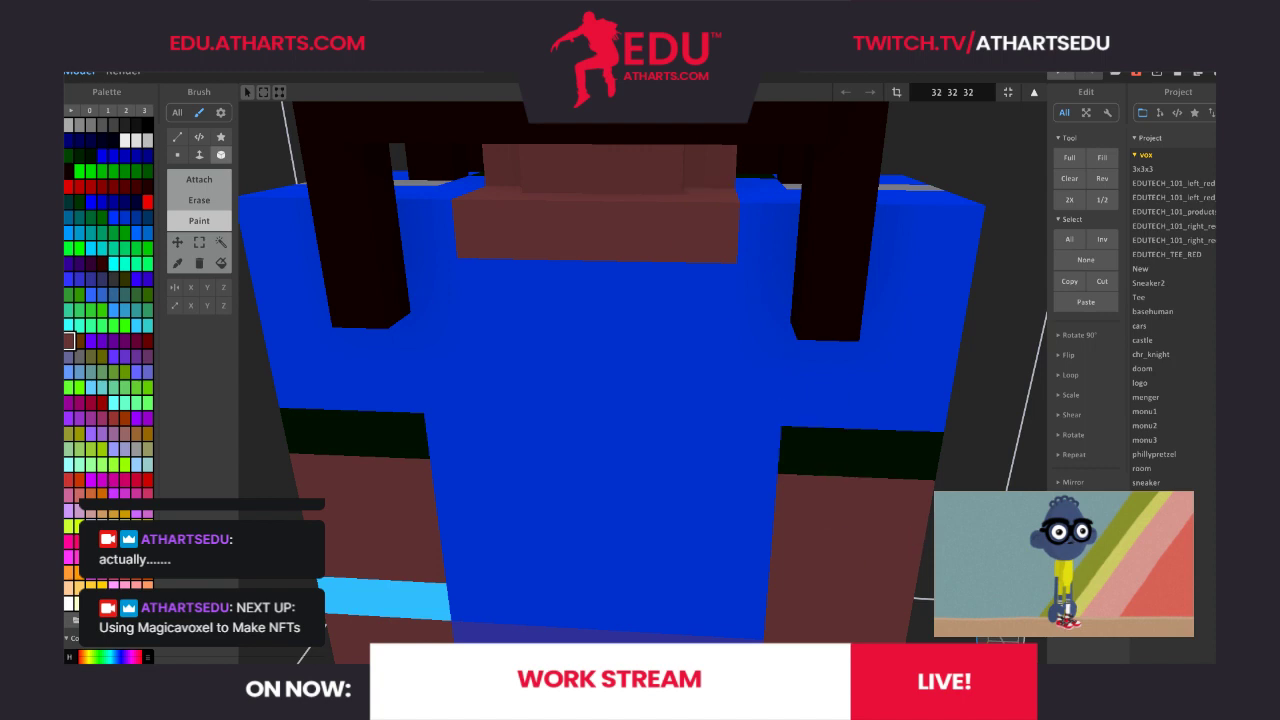
Paint the beard on the front of the face and chin in the skin brown
{"action": "scroll", "coordinate": [858, 248], "scroll_direction": "down", "scroll_amount": 5}
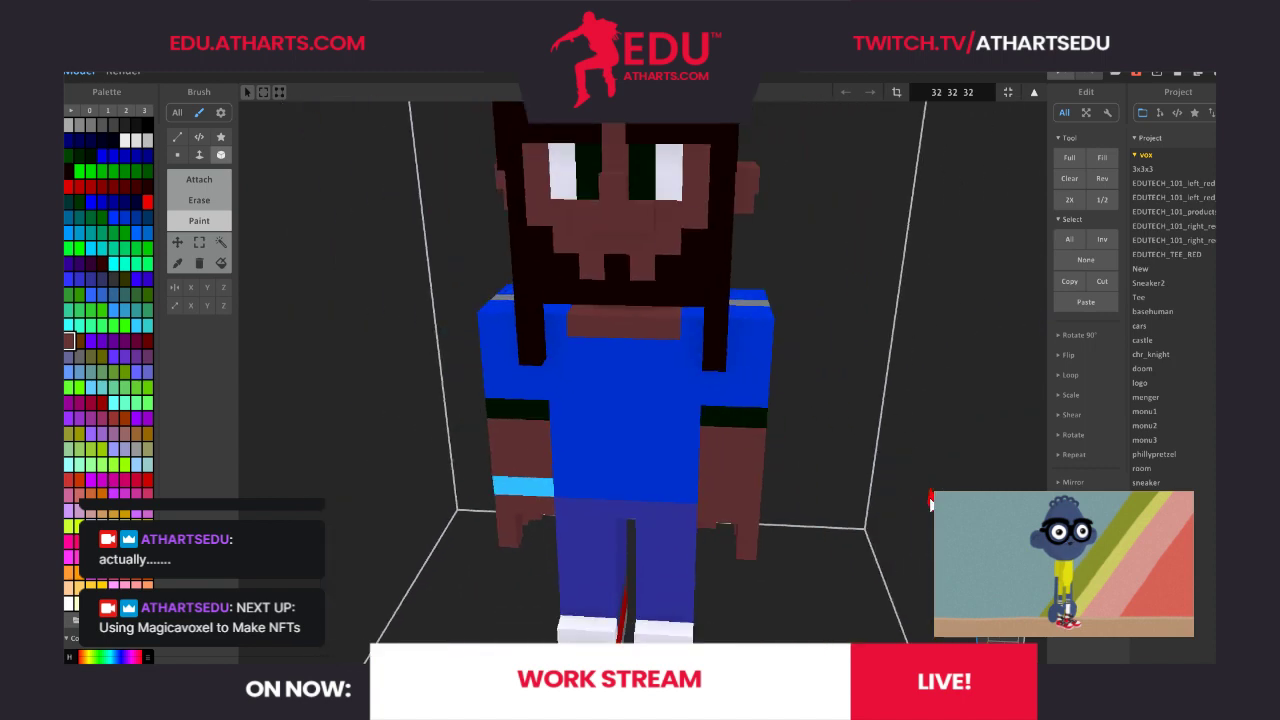
{"action": "scroll", "coordinate": [930, 504], "scroll_direction": "down", "scroll_amount": 3}
{"action": "right_click_drag", "start_coordinate": [985, 560], "coordinate": [925, 632]}
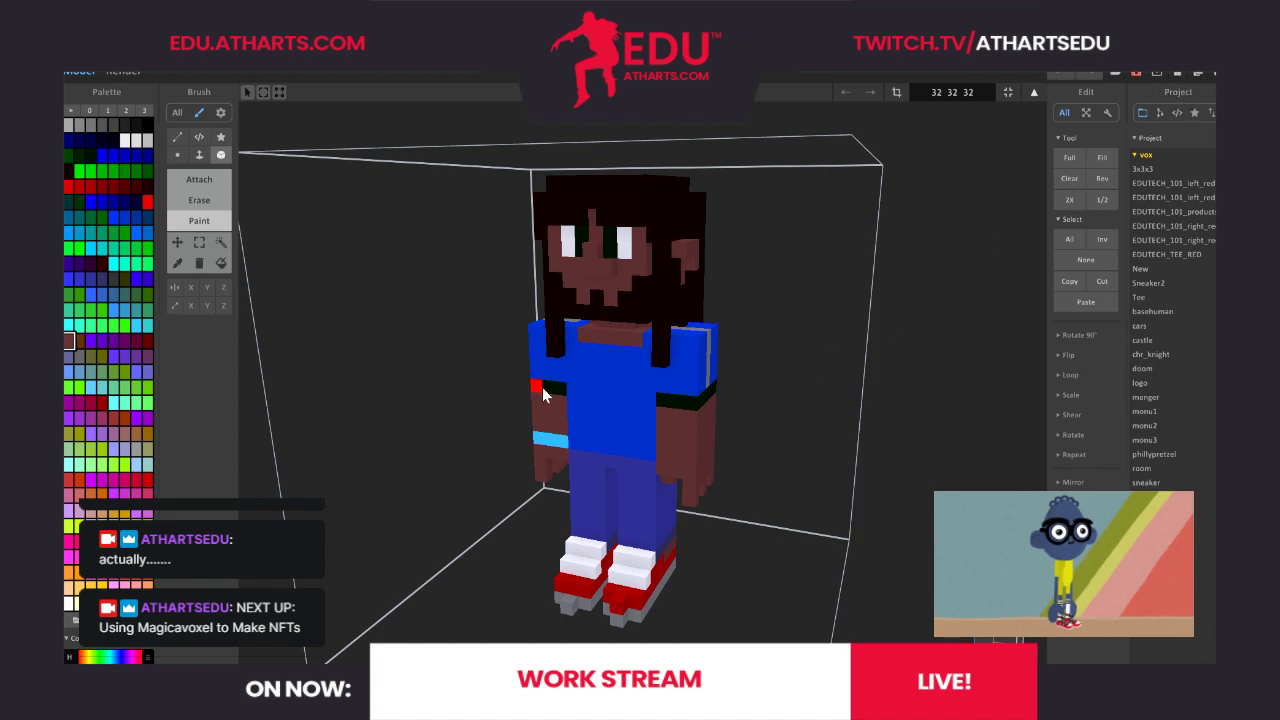
{"action": "scroll", "coordinate": [668, 403], "scroll_direction": "up", "scroll_amount": 5}
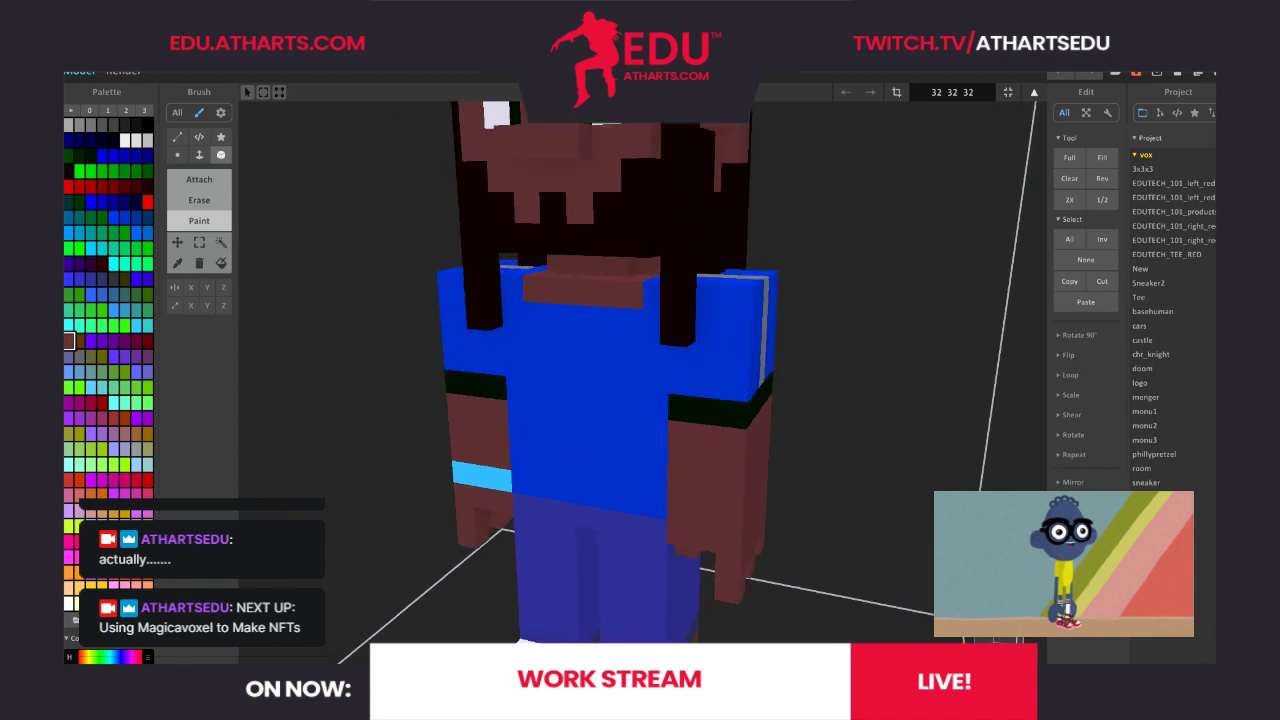
{"action": "right_click_drag", "start_coordinate": [1014, 638], "coordinate": [1038, 648]}
{"action": "left_click", "coordinate": [174, 266]}
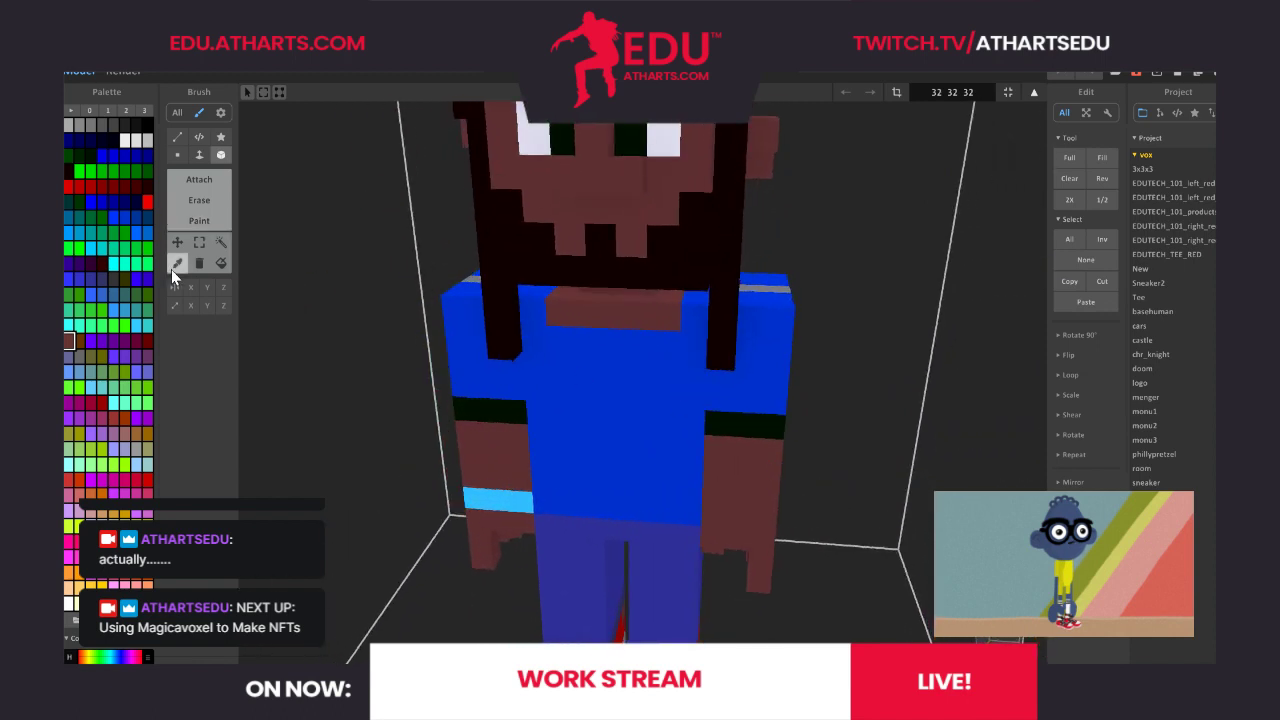
{"action": "left_click", "coordinate": [197, 220]}
{"action": "left_click", "coordinate": [194, 216]}
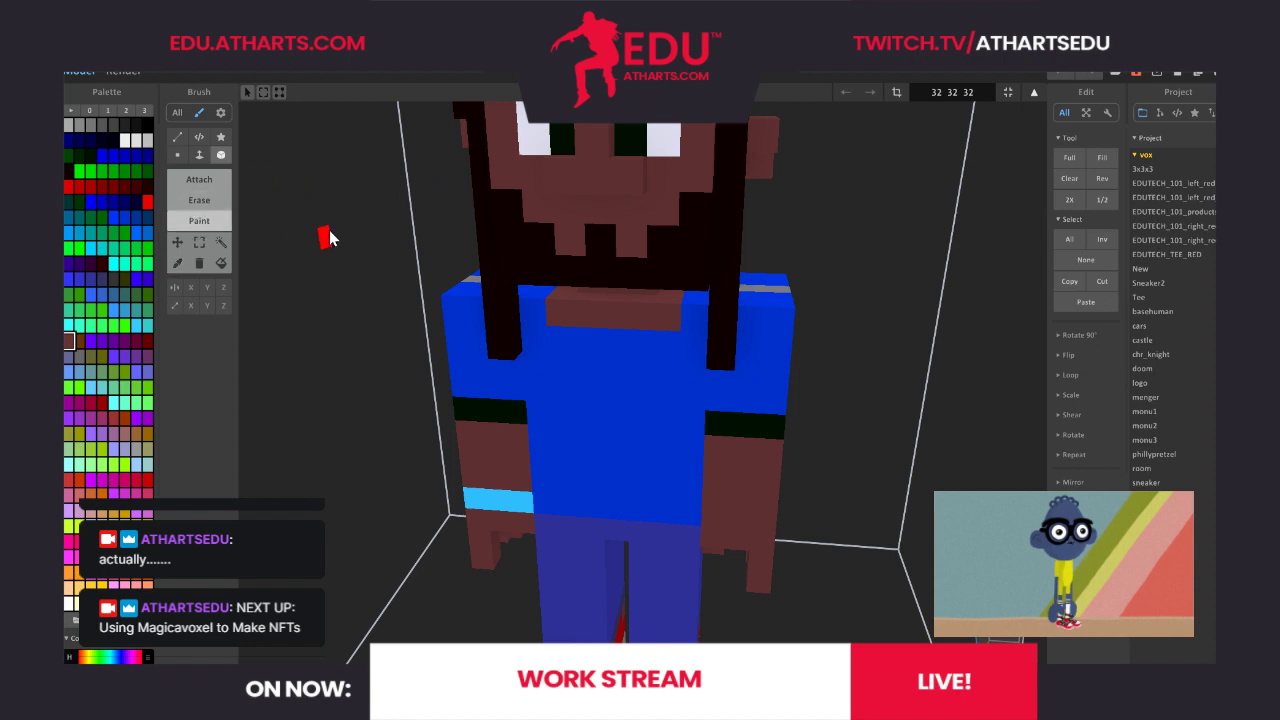
{"action": "left_click", "coordinate": [509, 207]}
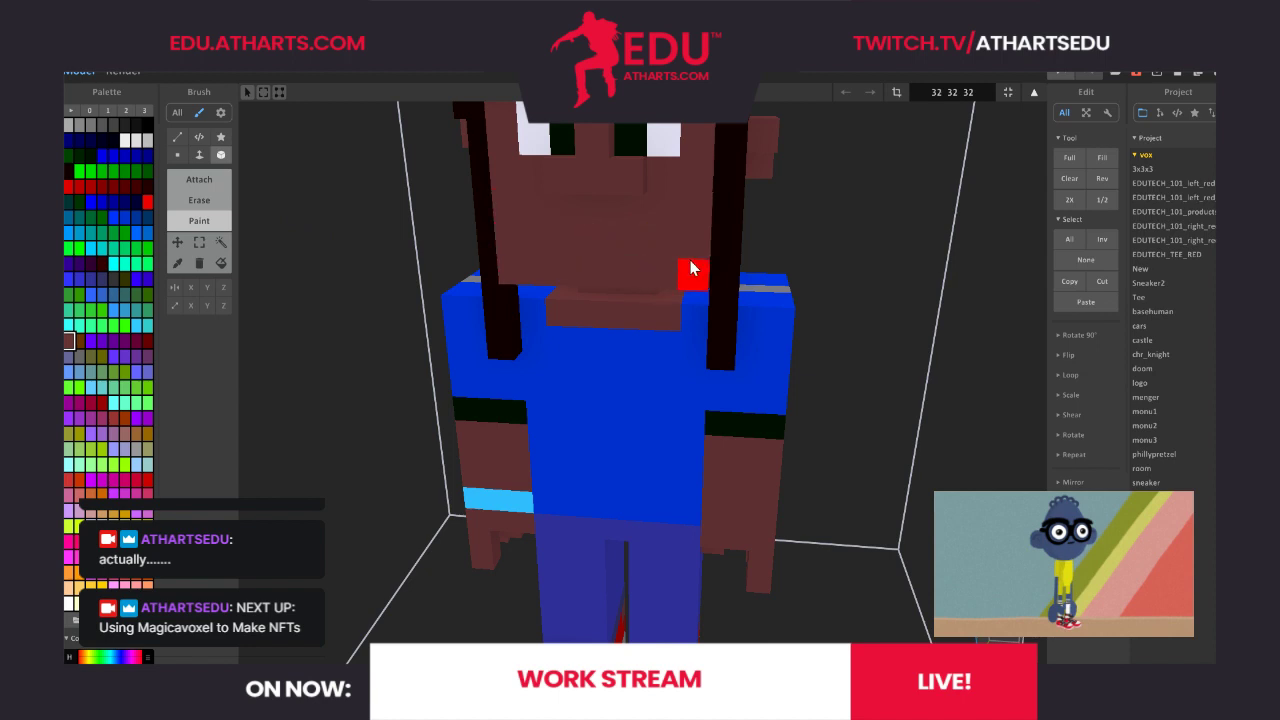
Cover the leftover dark beard voxels around the jaw and under the chin with the skin brown
{"action": "right_click_drag", "start_coordinate": [1002, 640], "coordinate": [778, 473]}
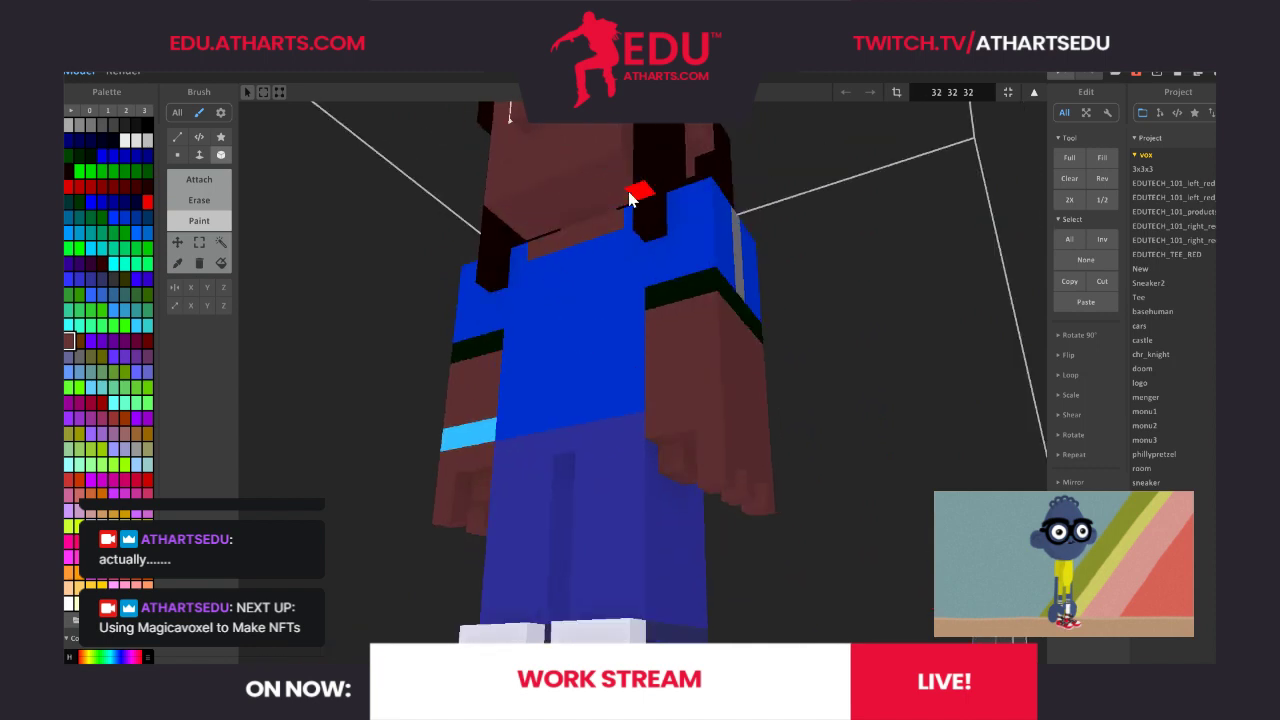
{"action": "mouse_move", "coordinate": [1004, 642]}
{"action": "left_mouse_down"}
{"action": "mouse_move", "coordinate": [1034, 656]}
{"action": "mouse_move", "coordinate": [970, 658]}
{"action": "left_mouse_up"}
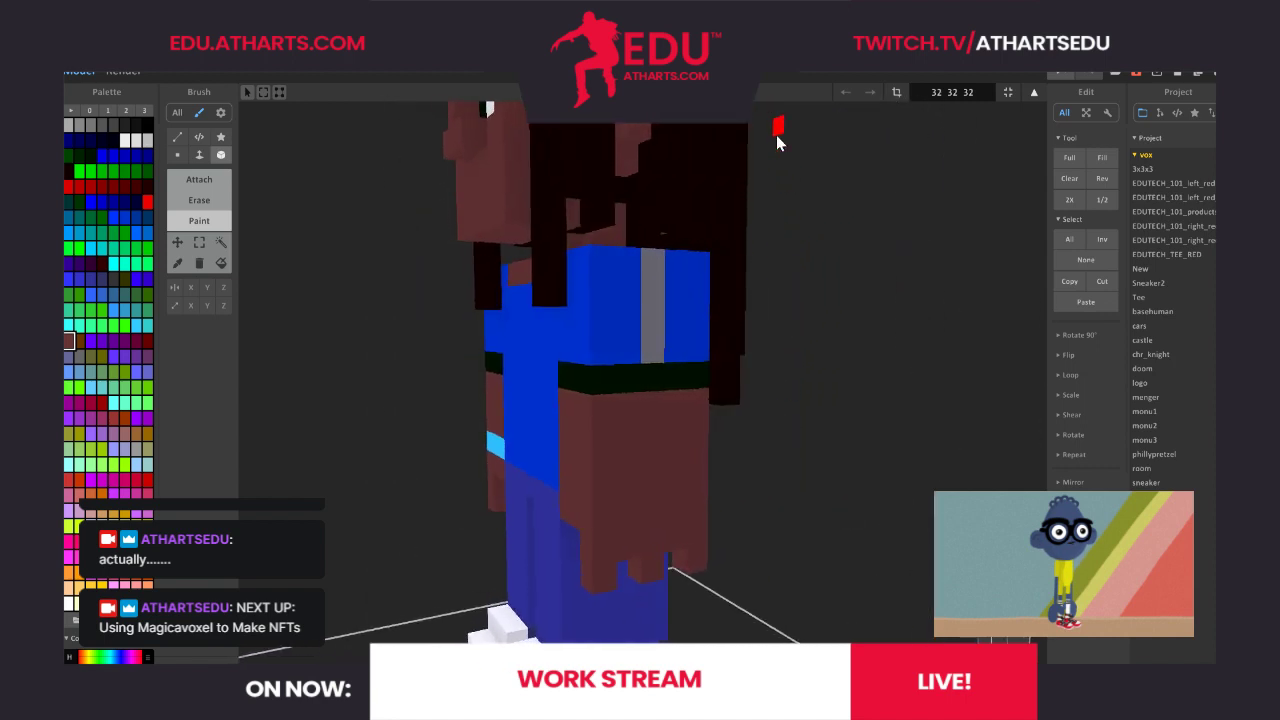
{"action": "scroll", "coordinate": [823, 277], "scroll_direction": "up", "scroll_amount": 3}
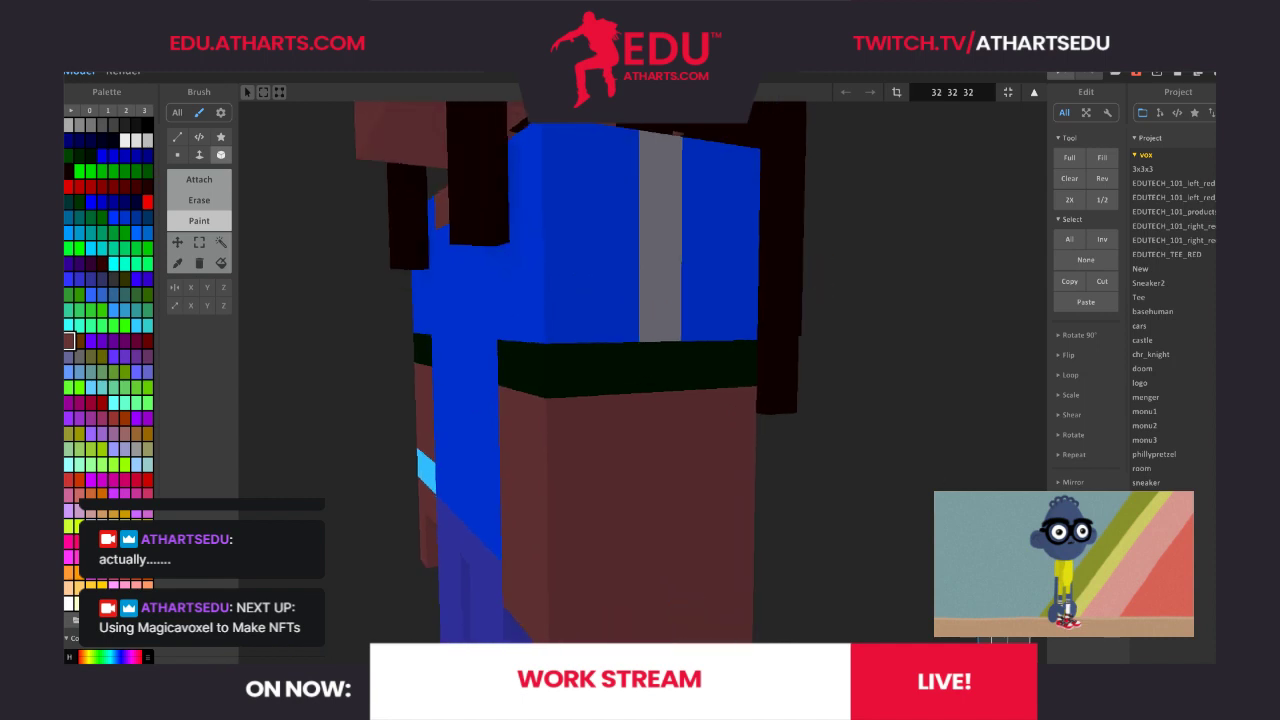
{"action": "right_click_drag", "start_coordinate": [895, 237], "coordinate": [903, 351]}
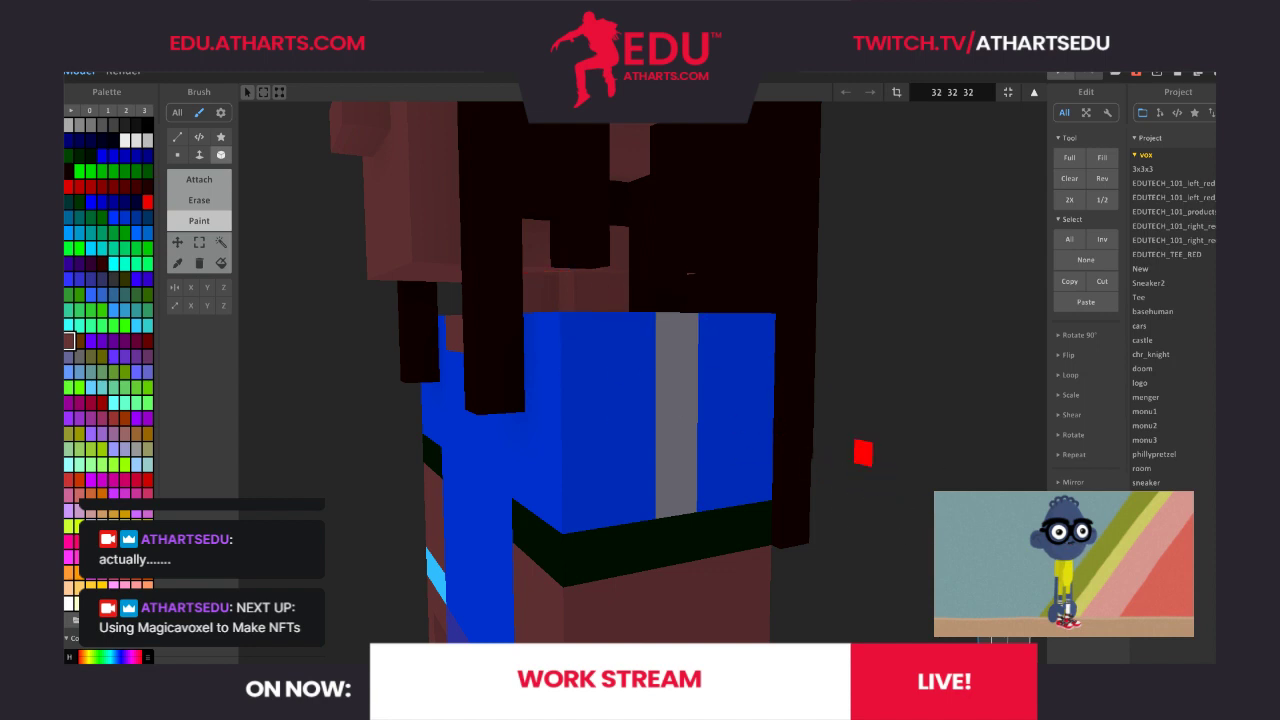
{"action": "right_click_drag", "start_coordinate": [864, 452], "coordinate": [594, 603]}
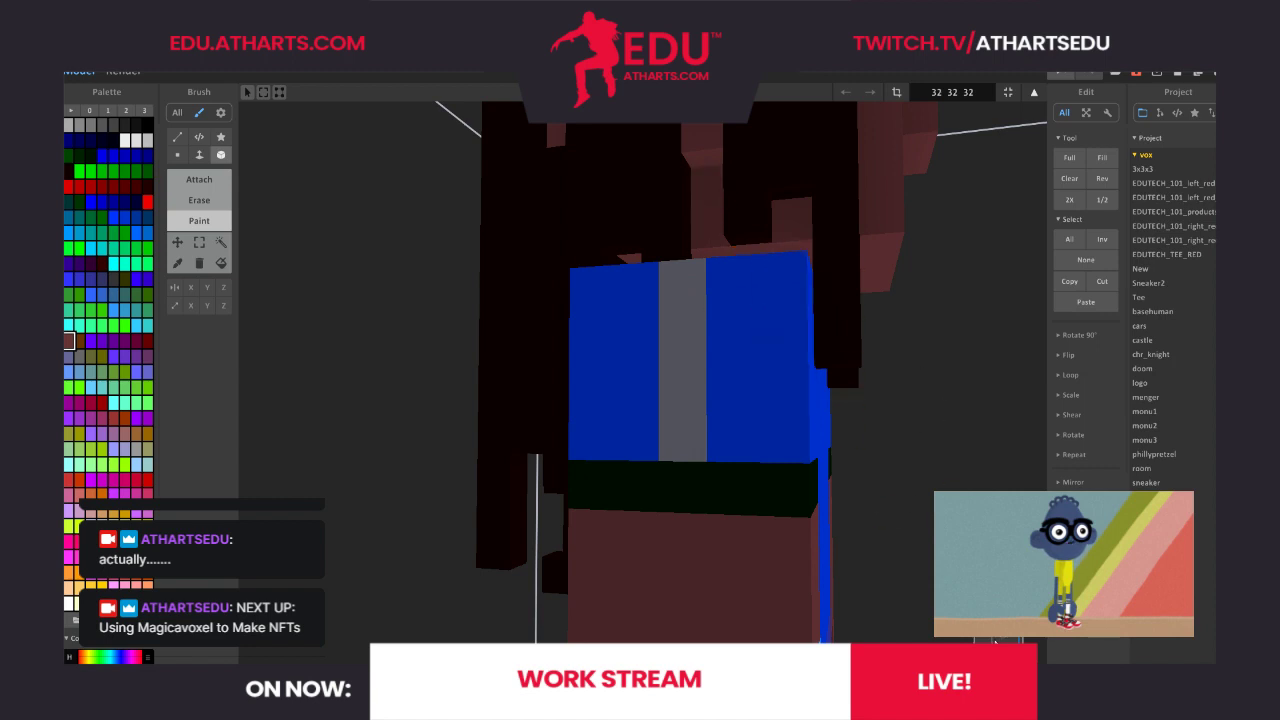
{"action": "right_click_drag", "start_coordinate": [995, 641], "coordinate": [861, 605]}
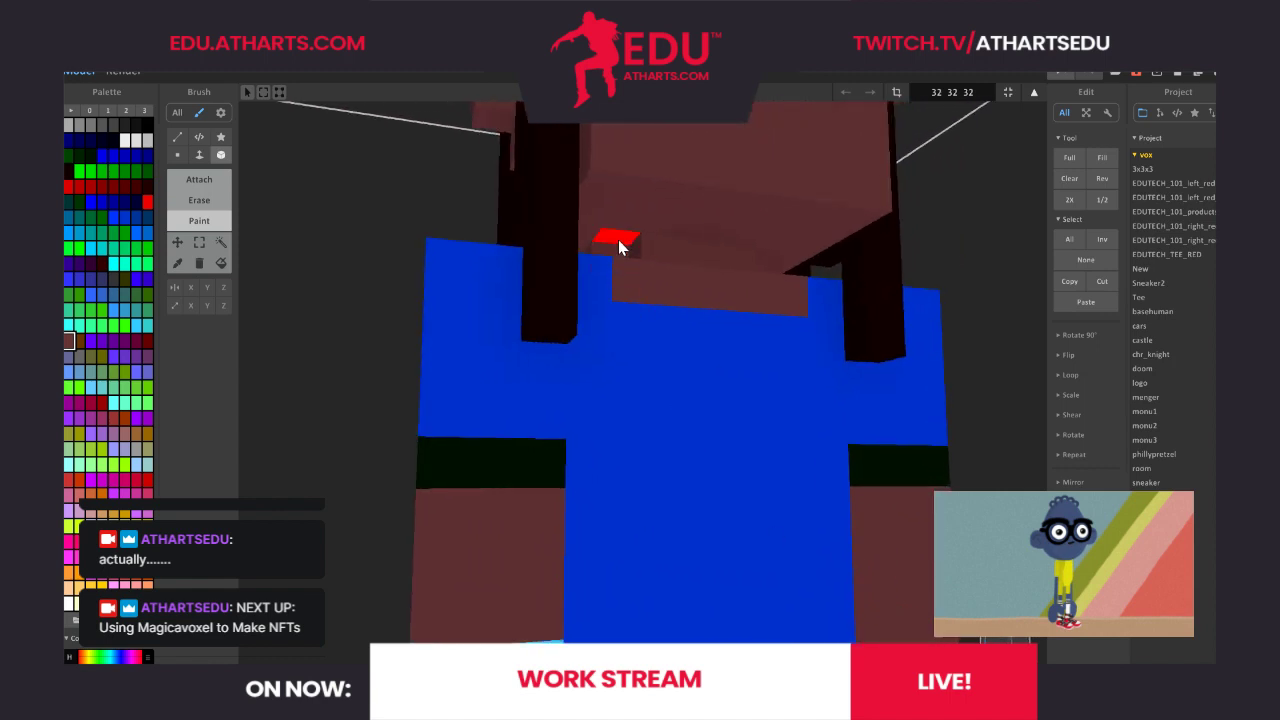
{"action": "right_click_drag", "start_coordinate": [1010, 638], "coordinate": [958, 661]}
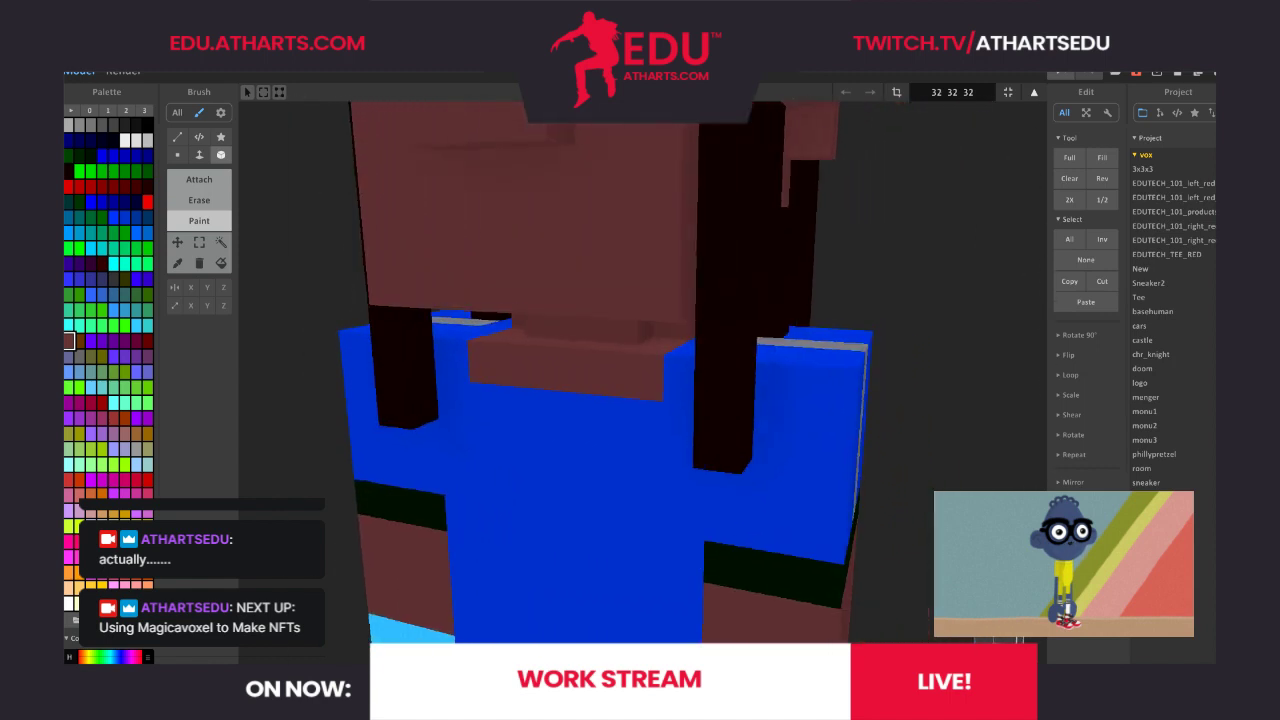
{"action": "left_click_drag", "start_coordinate": [958, 661], "coordinate": [1010, 638]}
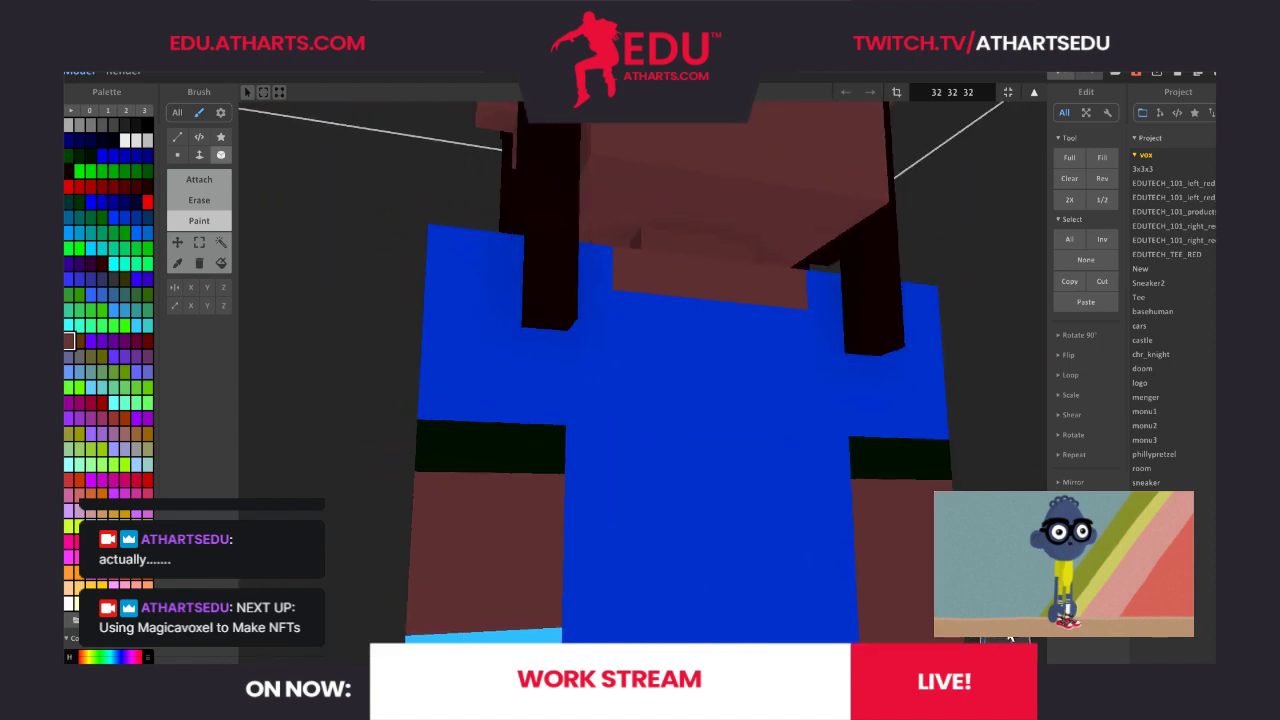
Try scaling the whole character narrower across its width and undo the change
{"action": "right_click_drag", "start_coordinate": [1010, 640], "coordinate": [1011, 612]}
{"action": "scroll", "coordinate": [930, 456], "scroll_direction": "down", "scroll_amount": 3}
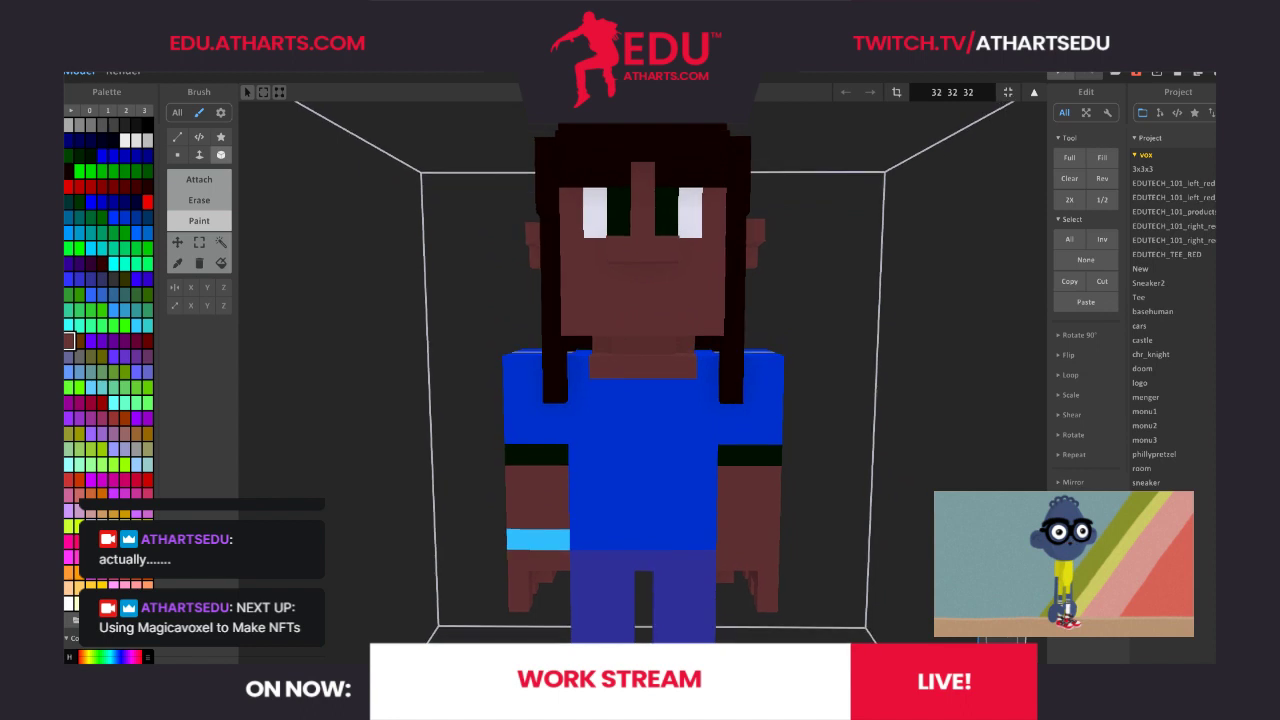
{"action": "scroll", "coordinate": [940, 418], "scroll_direction": "down", "scroll_amount": 3}
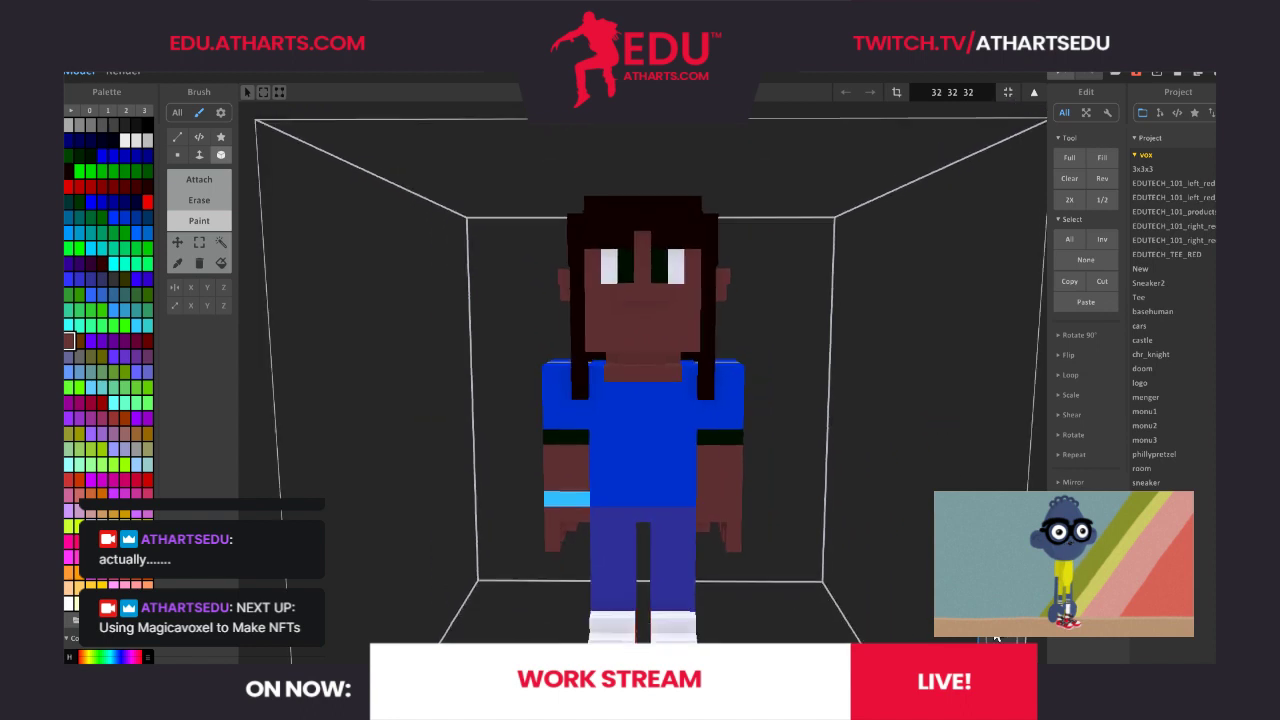
{"action": "right_click_drag", "start_coordinate": [996, 638], "coordinate": [991, 638]}
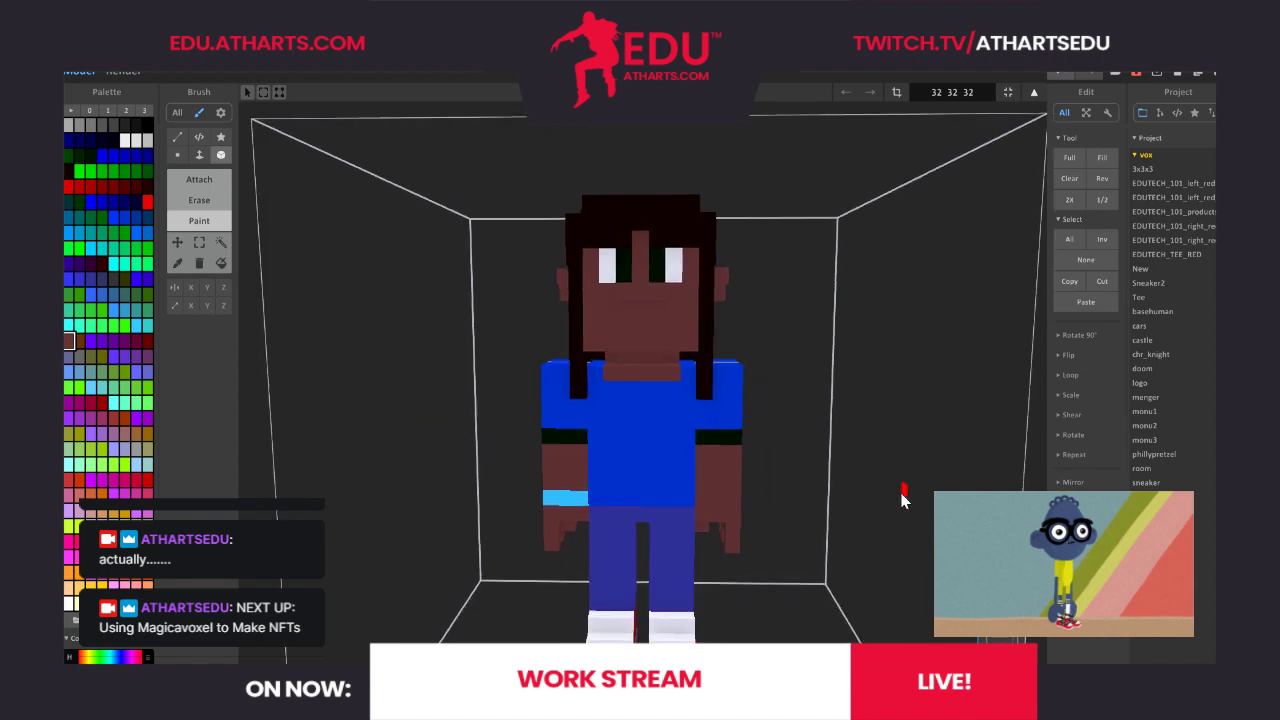
{"action": "scroll", "coordinate": [901, 500], "scroll_direction": "down", "scroll_amount": 2}
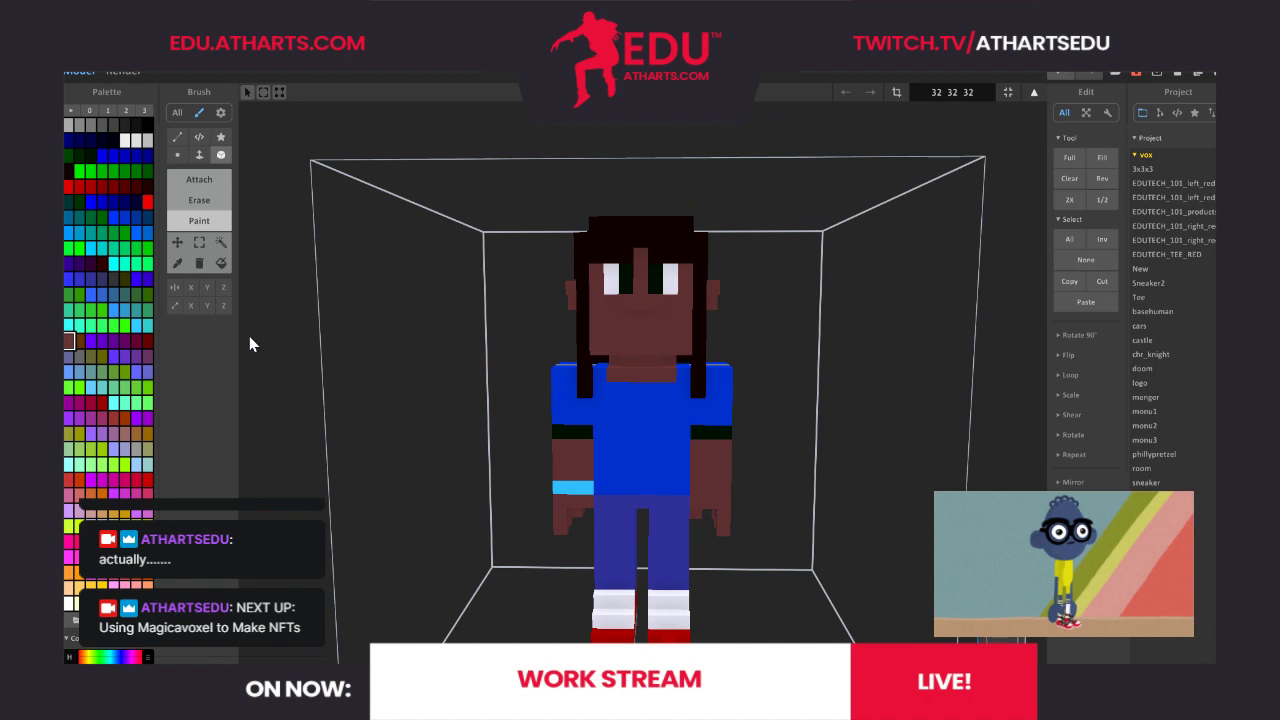
{"action": "left_click", "coordinate": [175, 248]}
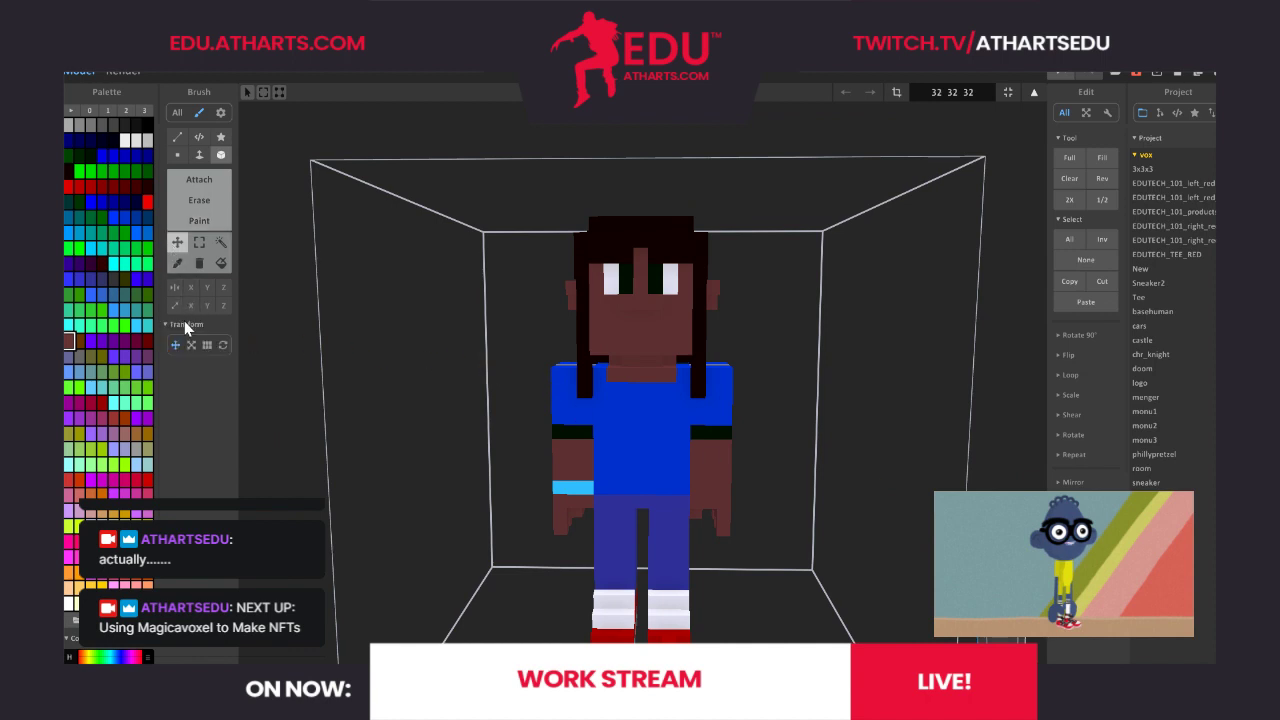
{"action": "left_click", "coordinate": [191, 346]}
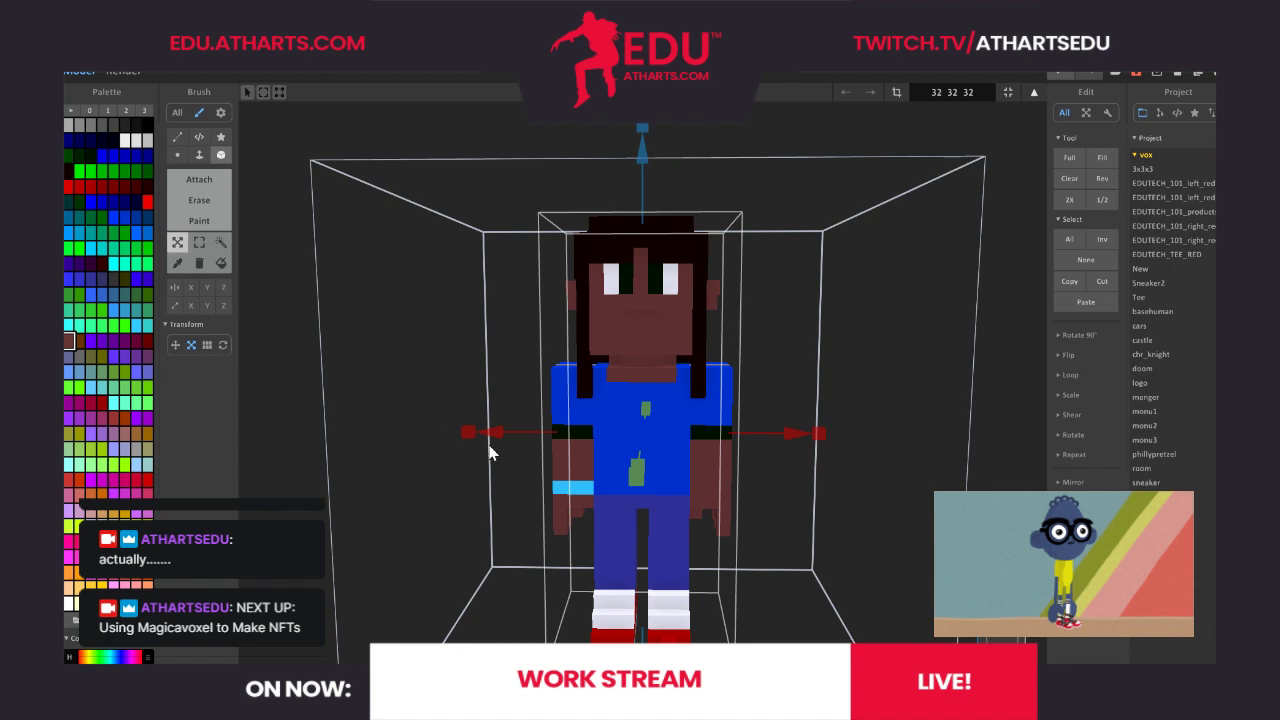
{"action": "left_click_drag", "start_coordinate": [473, 436], "coordinate": [483, 437]}
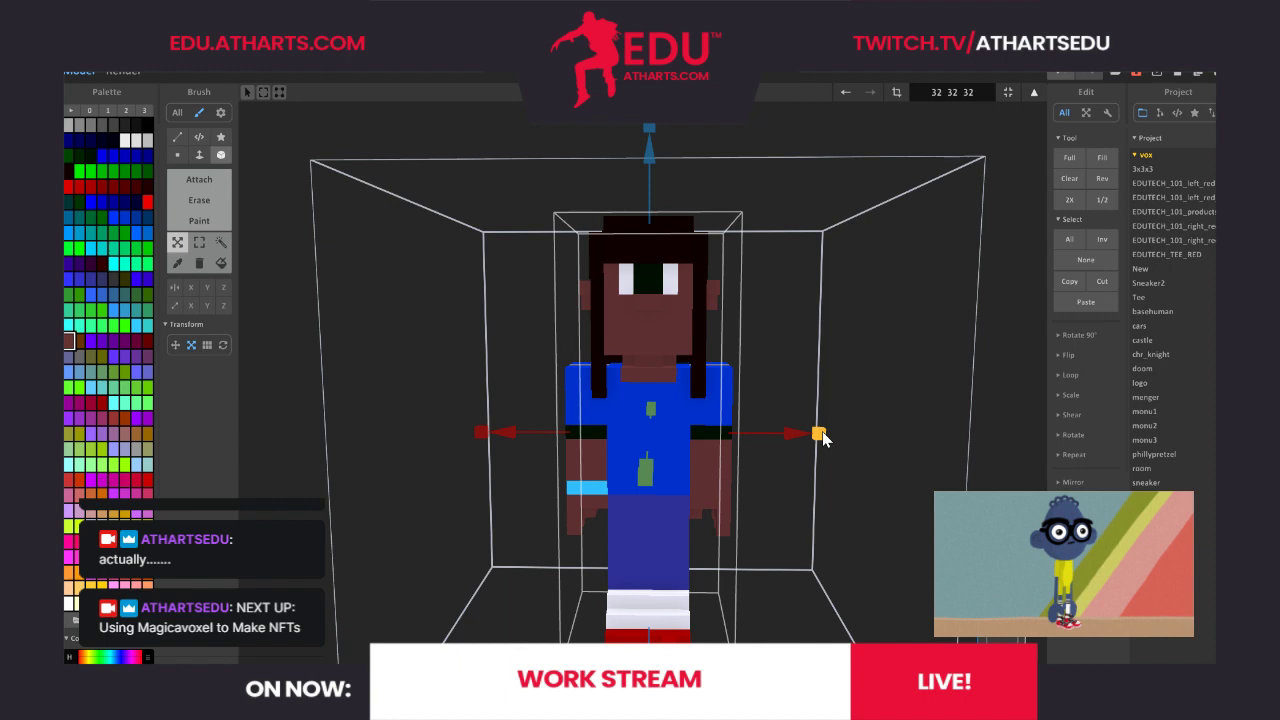
{"action": "key", "text": "ctrl+z"}
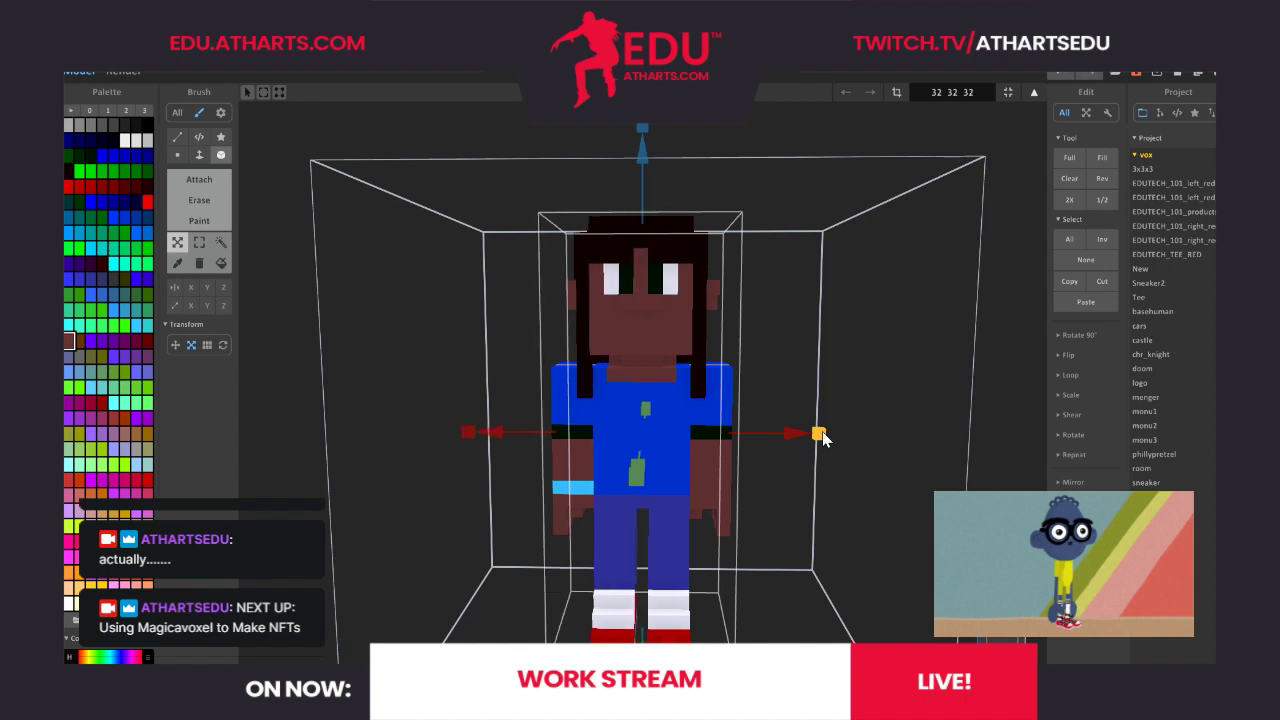
{"action": "scroll", "coordinate": [820, 437], "scroll_direction": "up", "scroll_amount": 5}
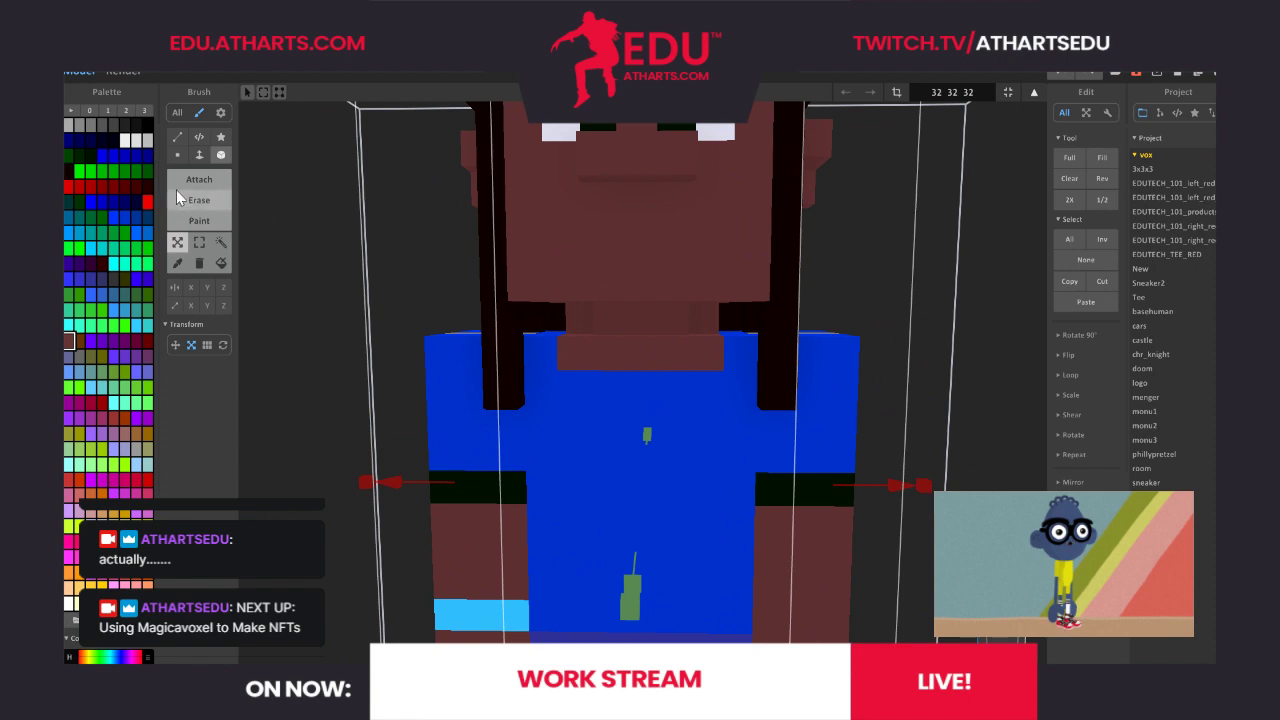
Examine the blue jersey, neck and face of the character from the front, side and below
{"action": "left_click", "coordinate": [199, 156]}
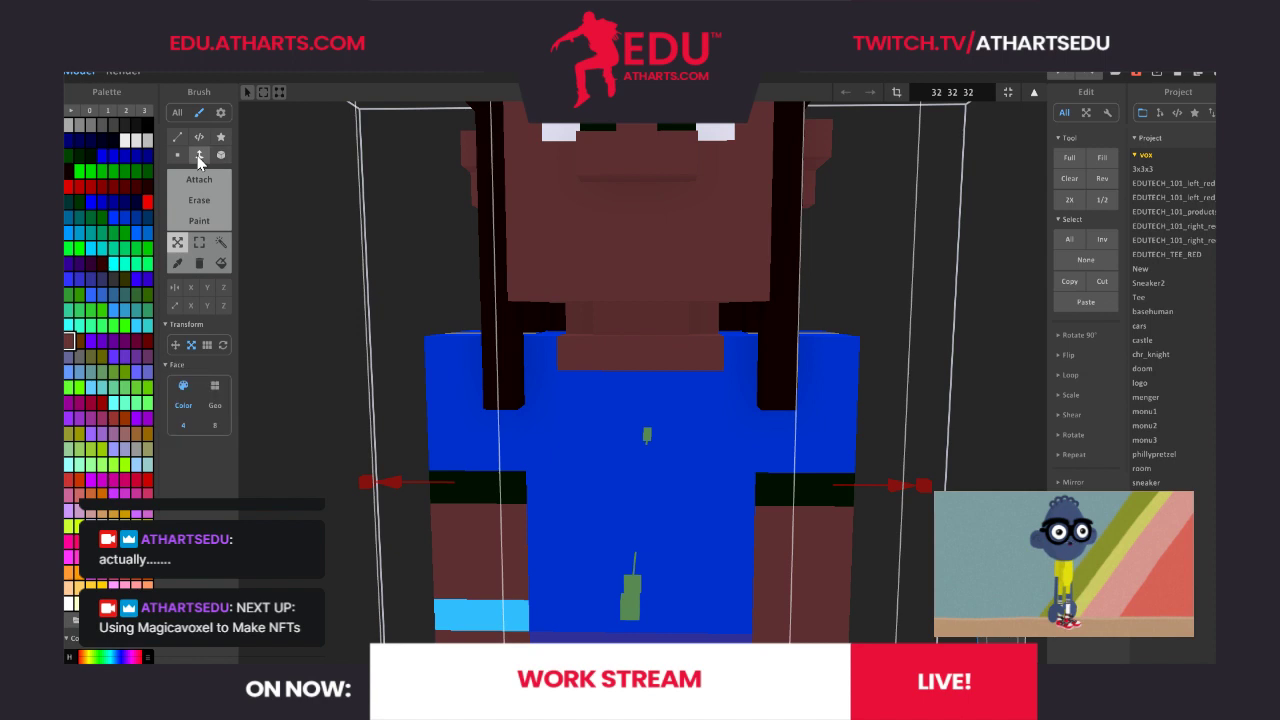
{"action": "left_click", "coordinate": [197, 201]}
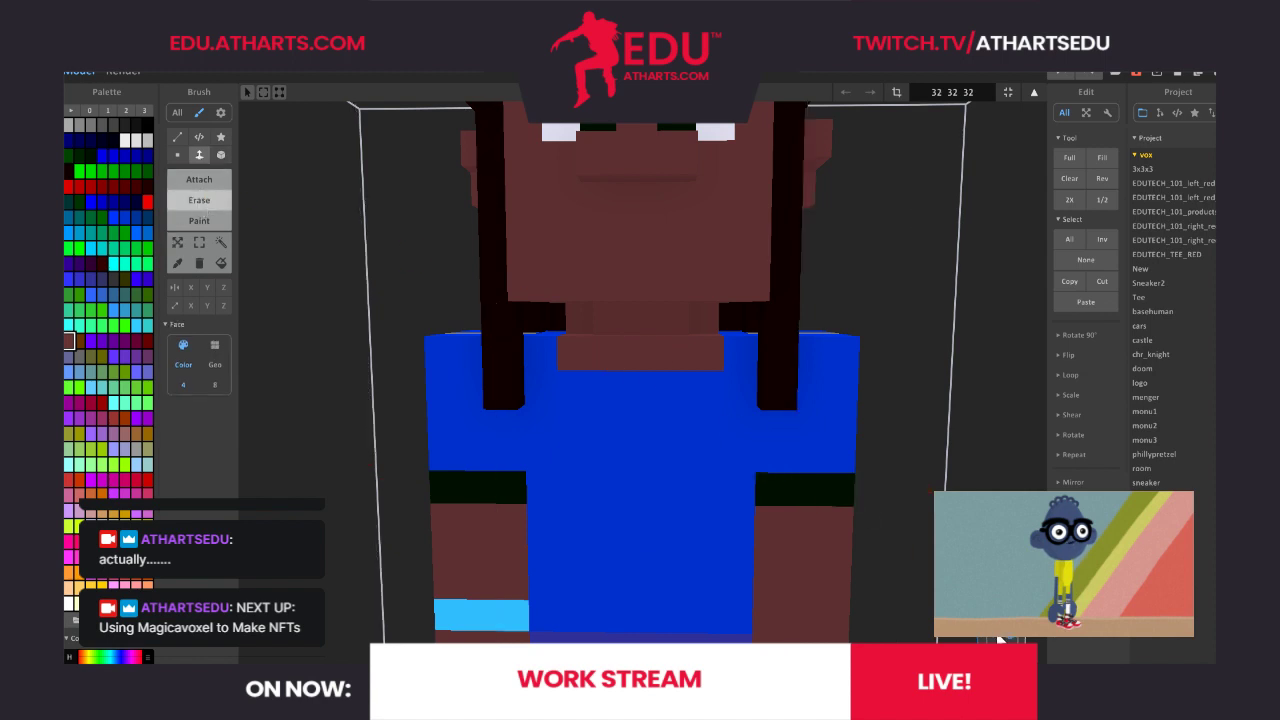
{"action": "left_click_drag", "start_coordinate": [998, 639], "coordinate": [981, 640]}
{"action": "right_click_drag", "start_coordinate": [983, 637], "coordinate": [851, 591]}
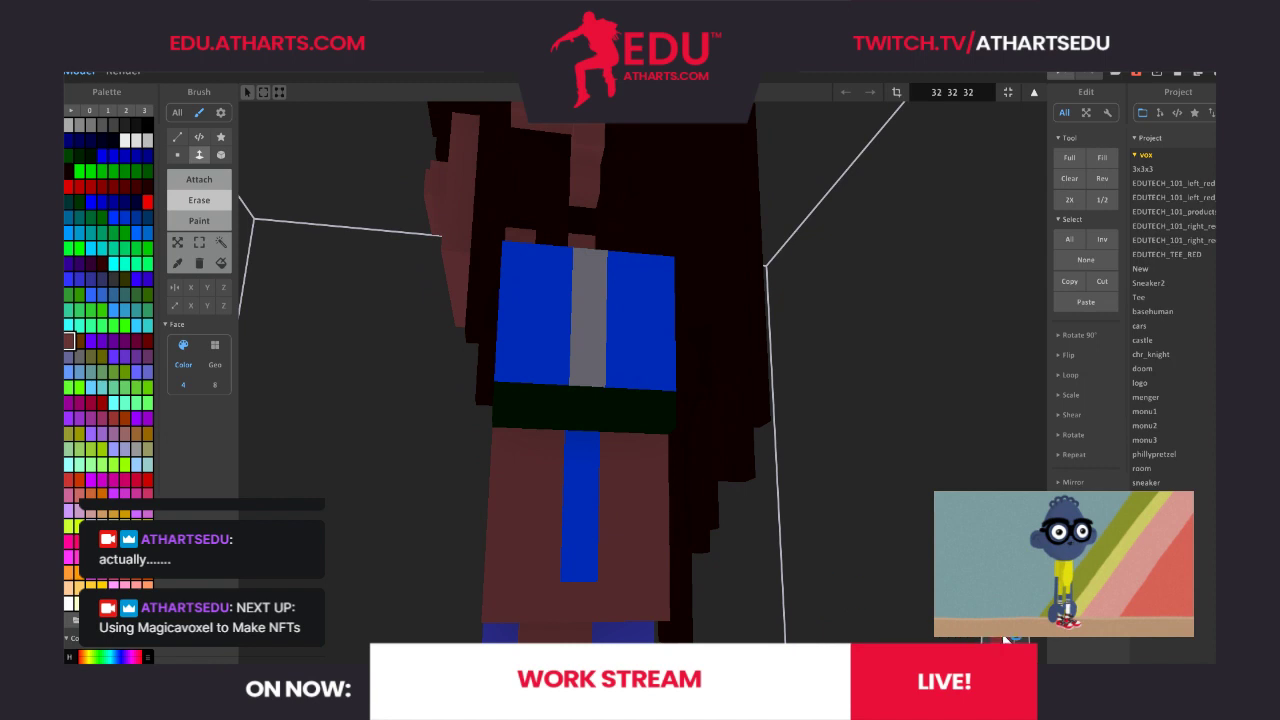
{"action": "right_click_drag", "start_coordinate": [990, 640], "coordinate": [1090, 640]}
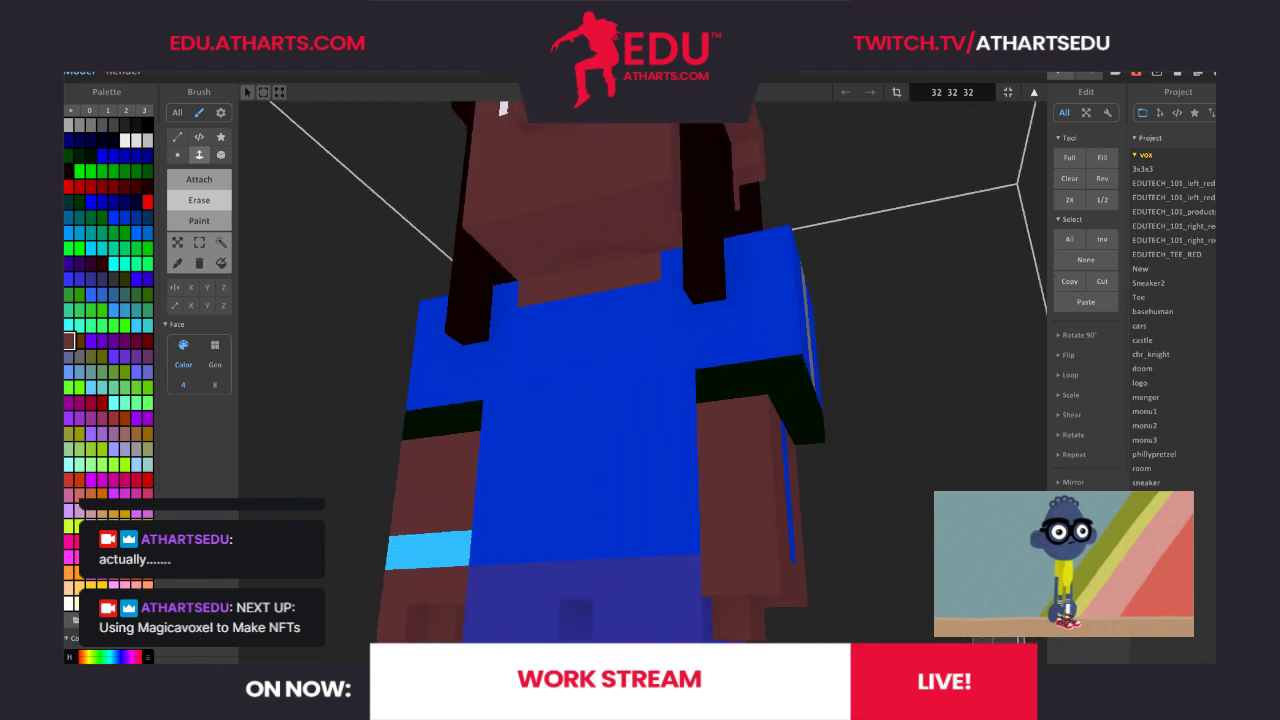
{"action": "scroll", "coordinate": [906, 305], "scroll_direction": "down", "scroll_amount": 3}
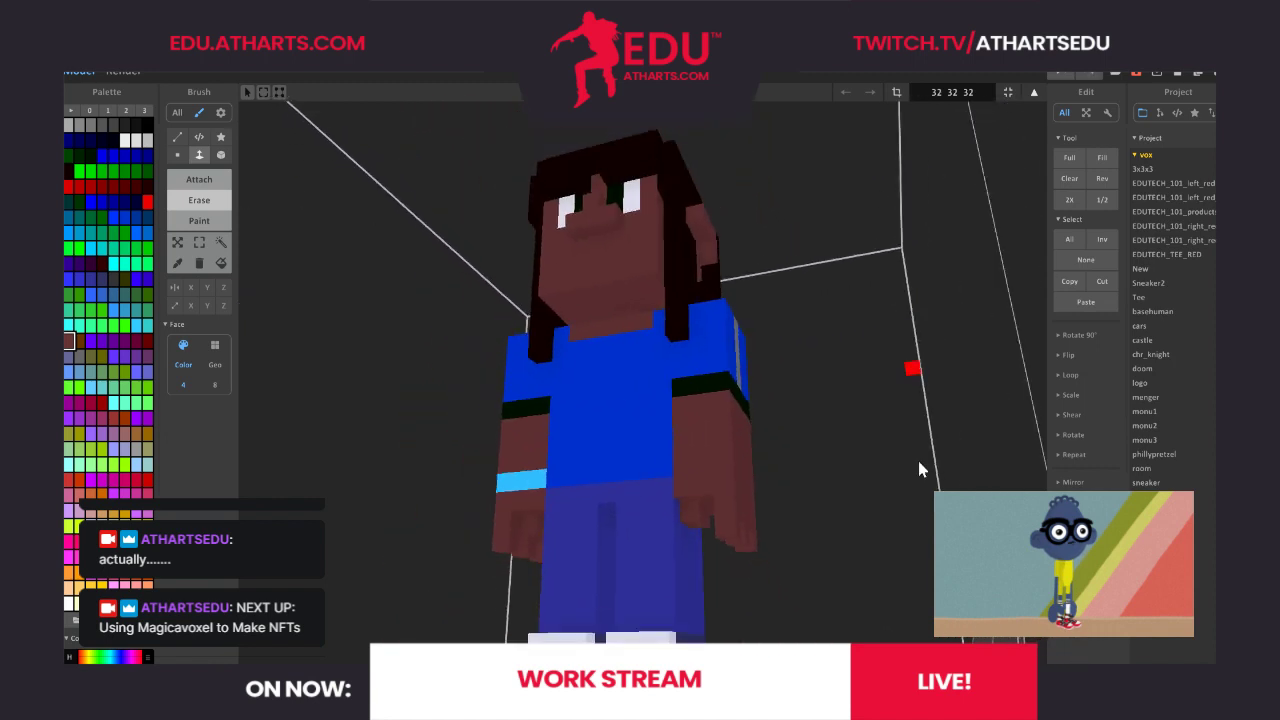
{"action": "right_click_drag", "start_coordinate": [900, 480], "coordinate": [885, 550]}
{"action": "right_click_drag", "start_coordinate": [925, 670], "coordinate": [1002, 636]}
{"action": "right_click_drag", "start_coordinate": [900, 605], "coordinate": [1050, 648]}
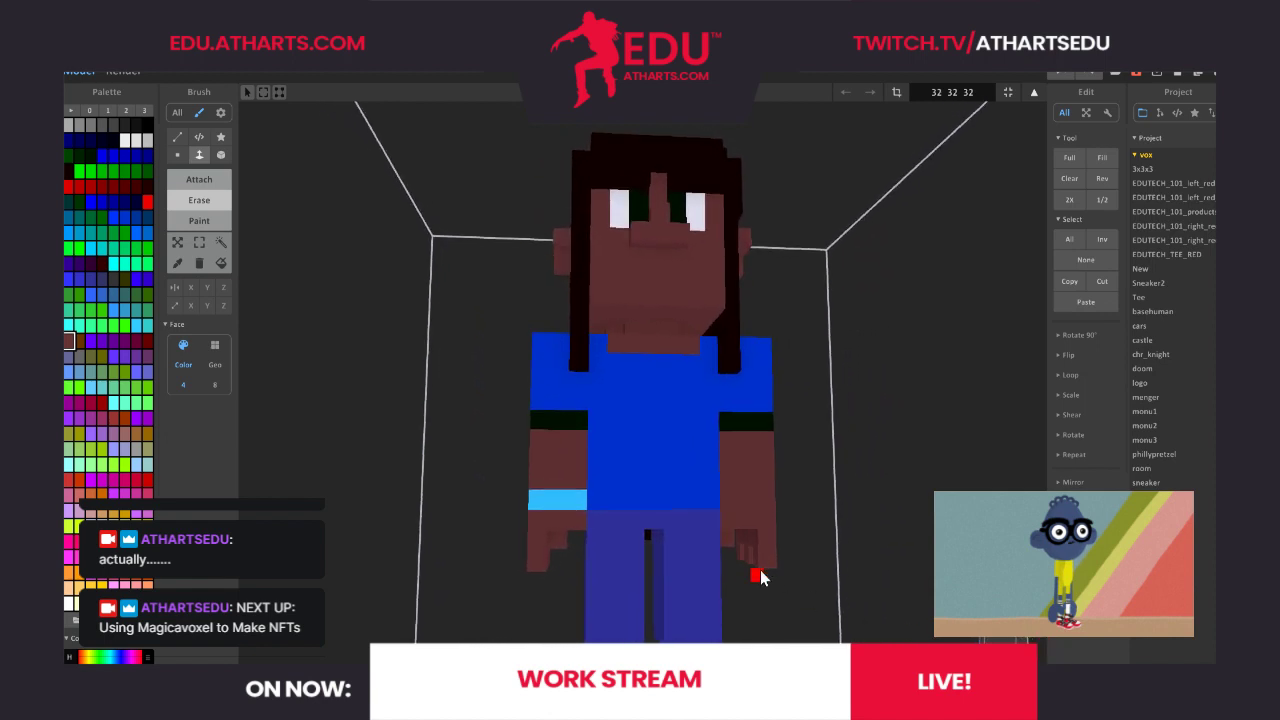
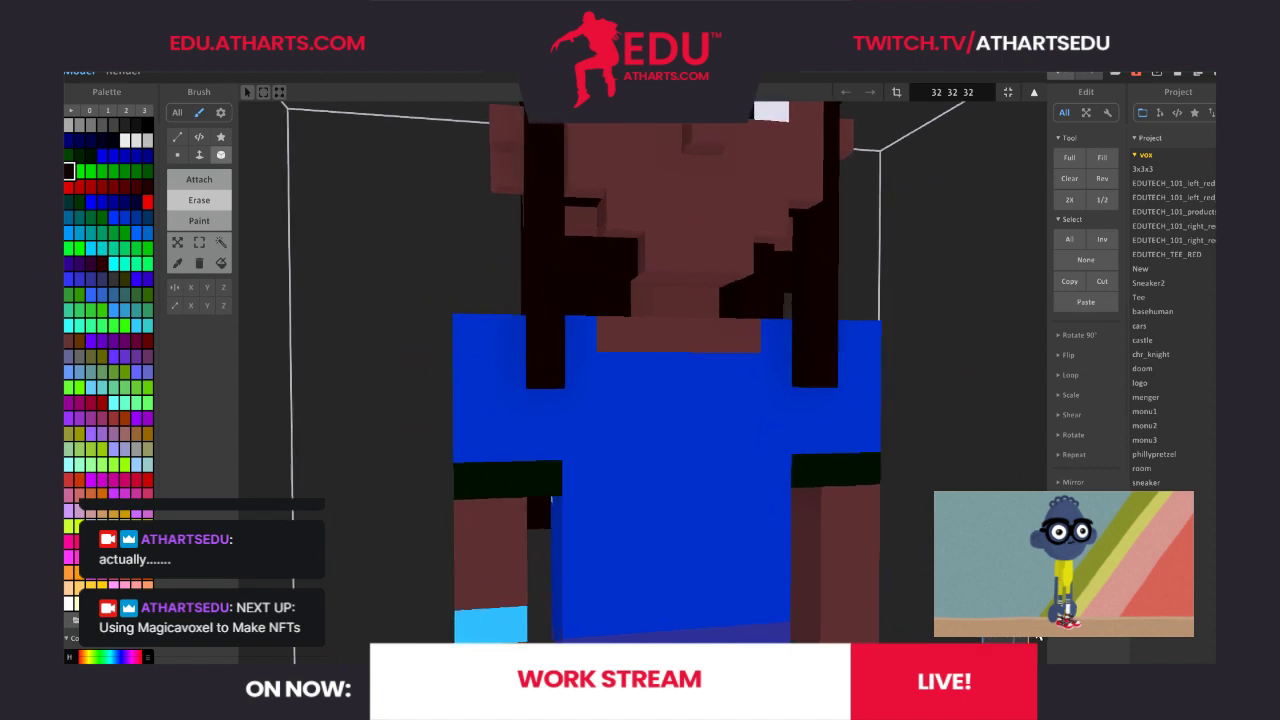
Sample the dark hair color and attach hair voxels beside the jaw, between the face and the long side strand
{"action": "right_click_drag", "start_coordinate": [1037, 652], "coordinate": [1043, 651]}
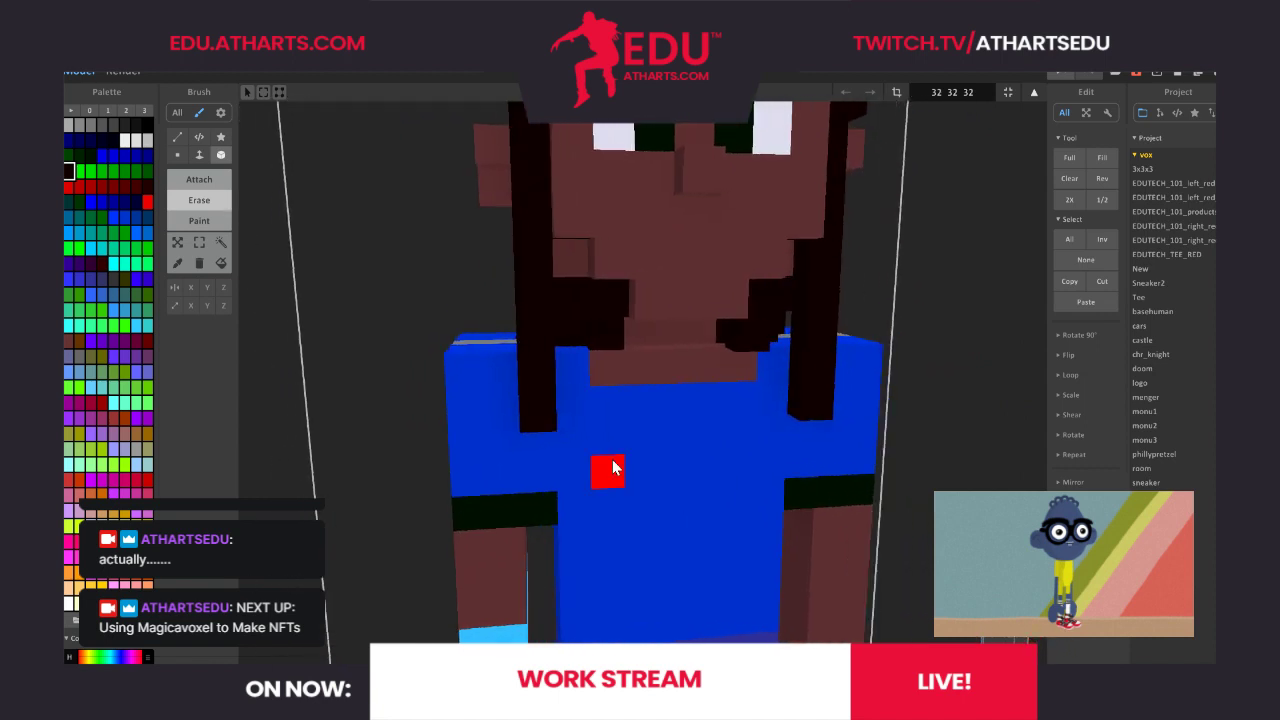
{"action": "left_click", "coordinate": [176, 263]}
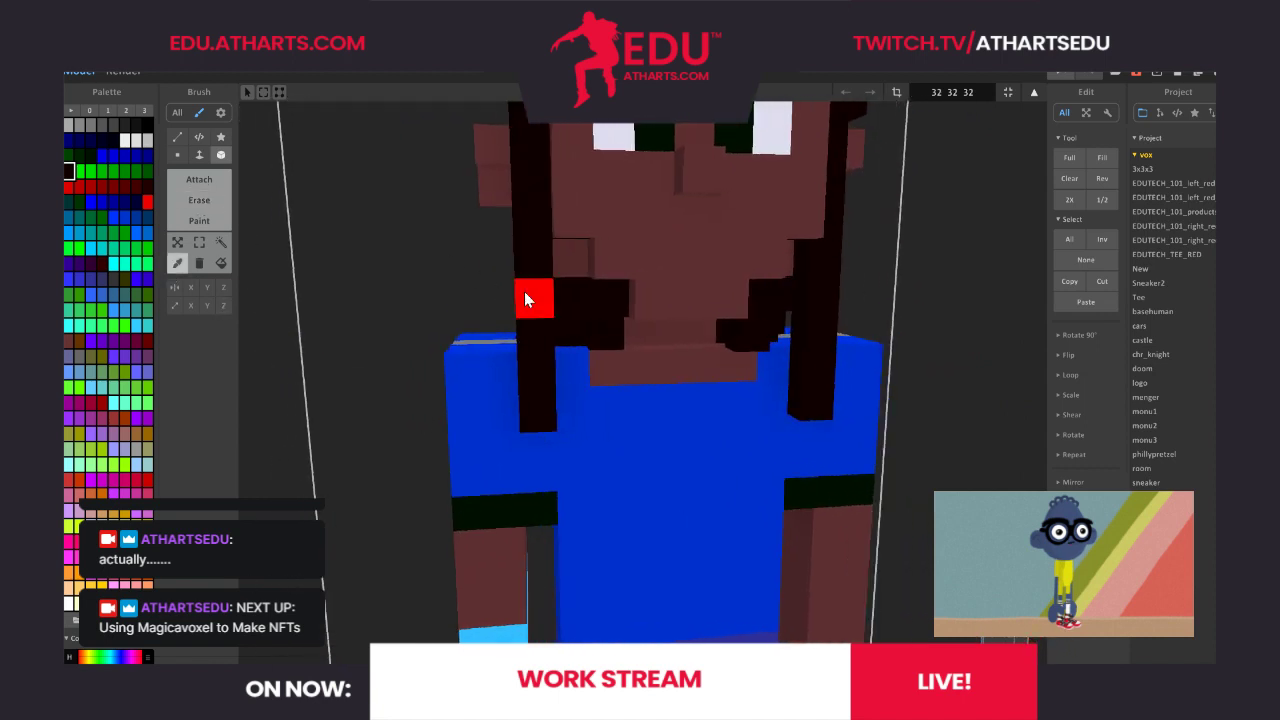
{"action": "left_click", "coordinate": [199, 180]}
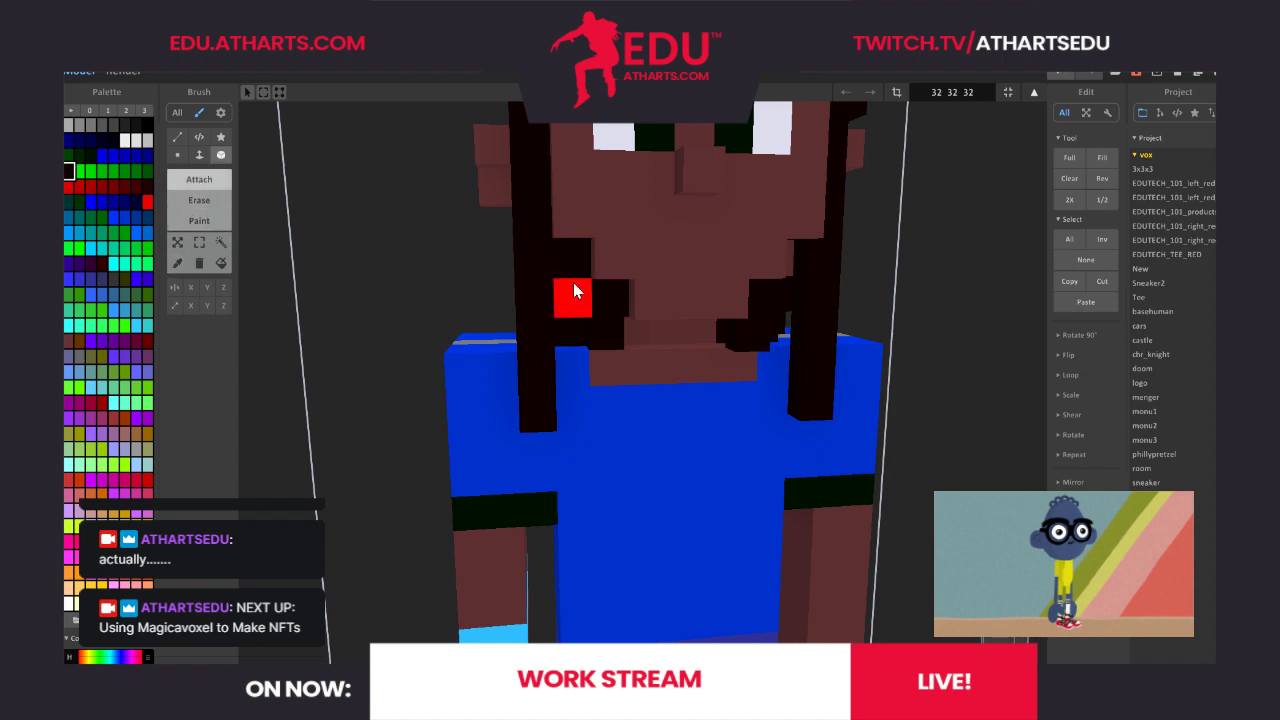
{"action": "left_click_drag", "start_coordinate": [1001, 638], "coordinate": [948, 622]}
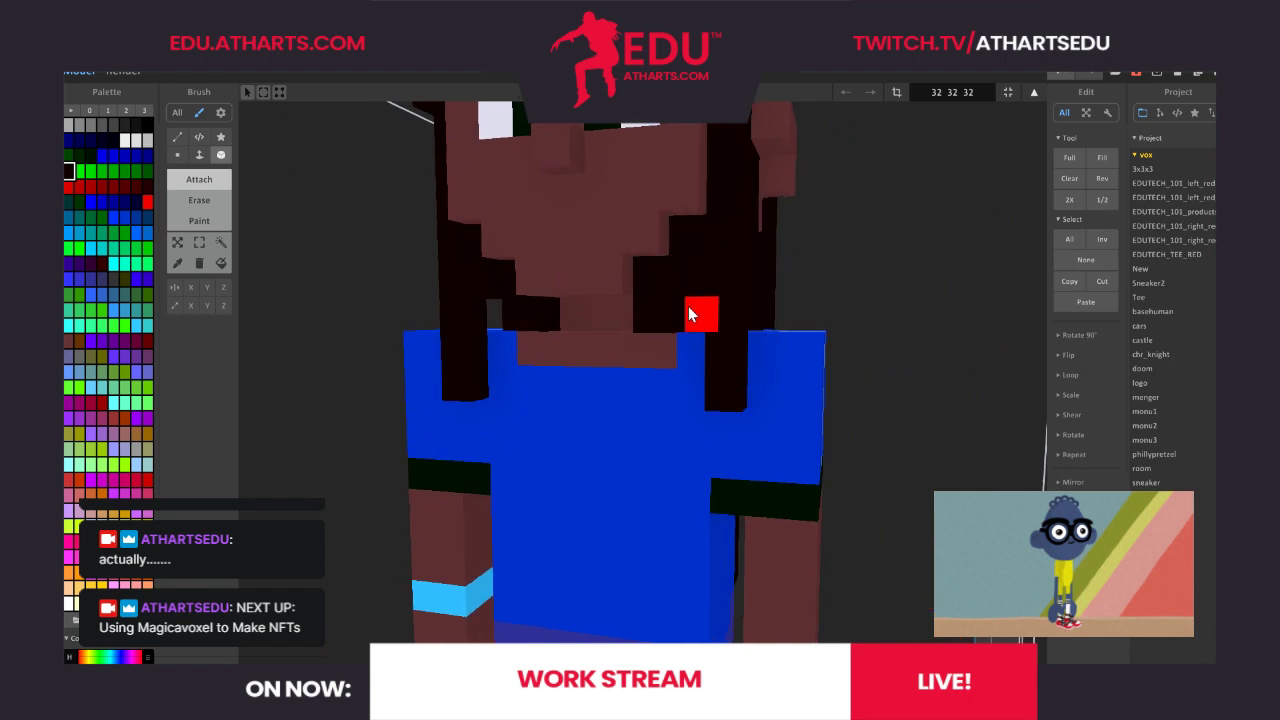
Erase the protruding dark voxels under the jaw beside the neck
{"action": "left_click_drag", "start_coordinate": [1003, 636], "coordinate": [1073, 636]}
{"action": "mouse_move", "coordinate": [1072, 636]}
{"action": "right_mouse_down"}
{"action": "mouse_move", "coordinate": [863, 620]}
{"action": "mouse_move", "coordinate": [749, 634]}
{"action": "mouse_move", "coordinate": [1066, 630]}
{"action": "mouse_move", "coordinate": [1112, 643]}
{"action": "mouse_move", "coordinate": [1070, 648]}
{"action": "right_mouse_up"}
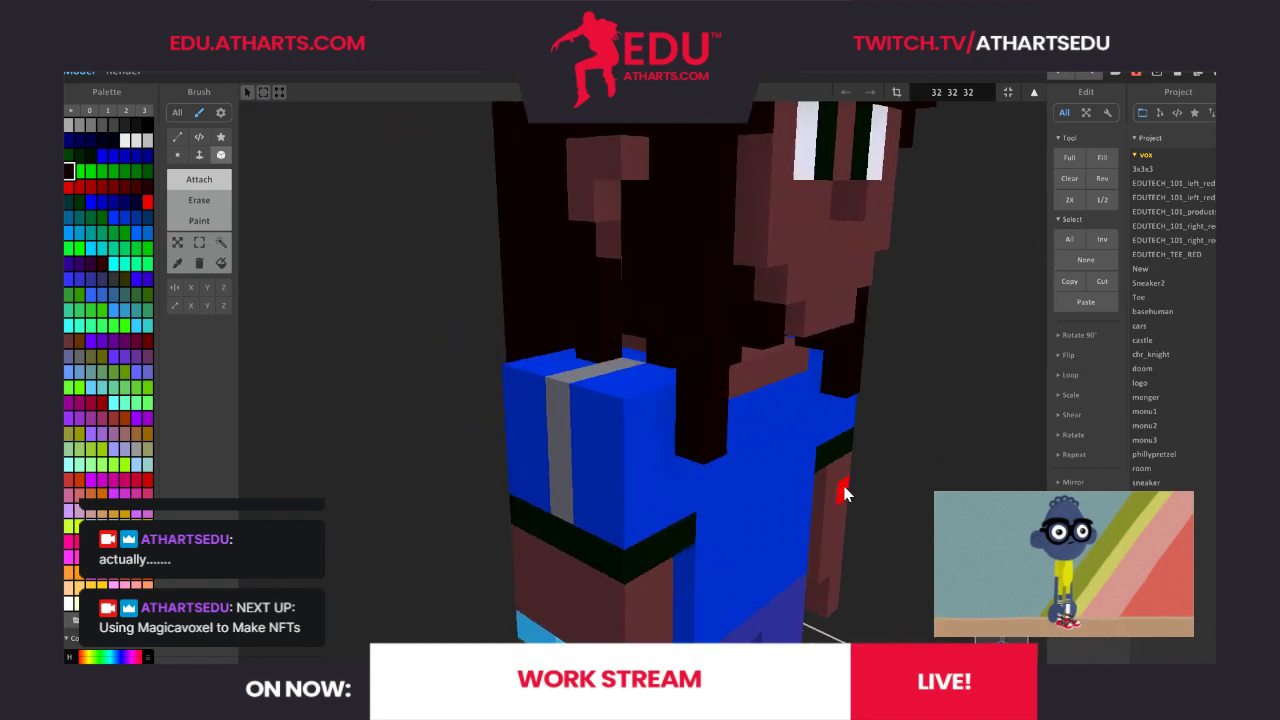
{"action": "left_click", "coordinate": [204, 200]}
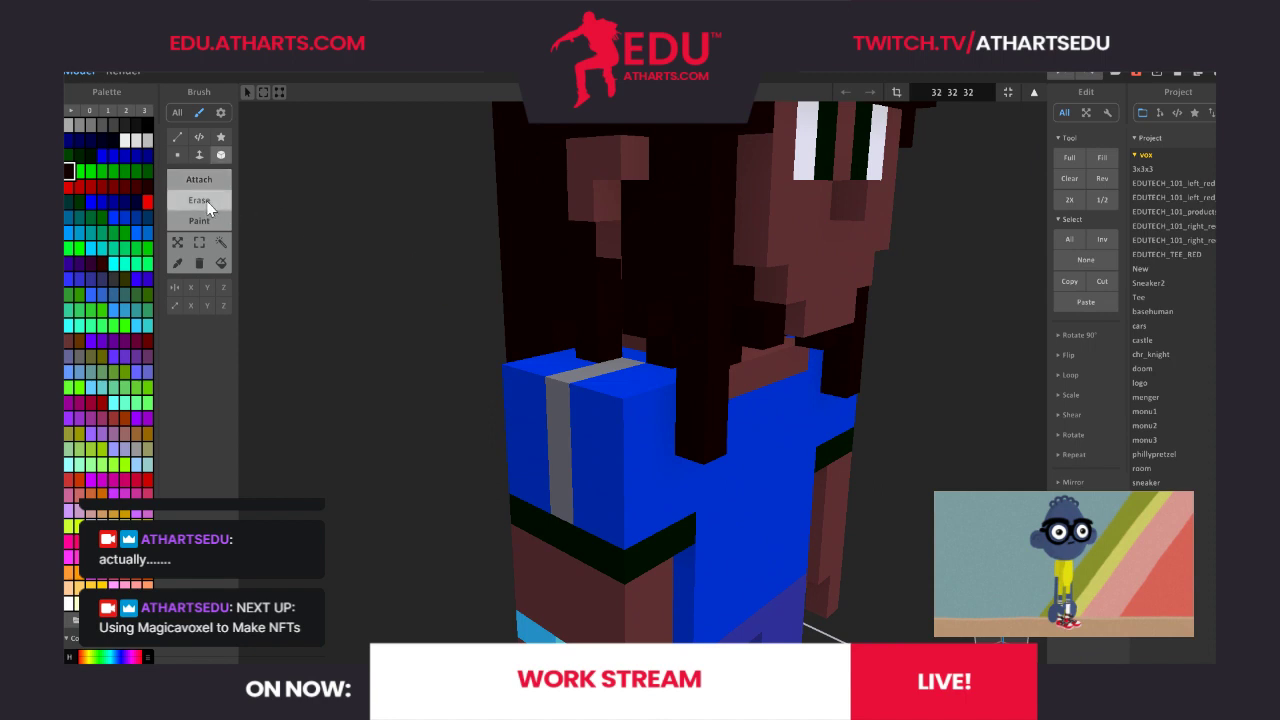
{"action": "left_click", "coordinate": [750, 330]}
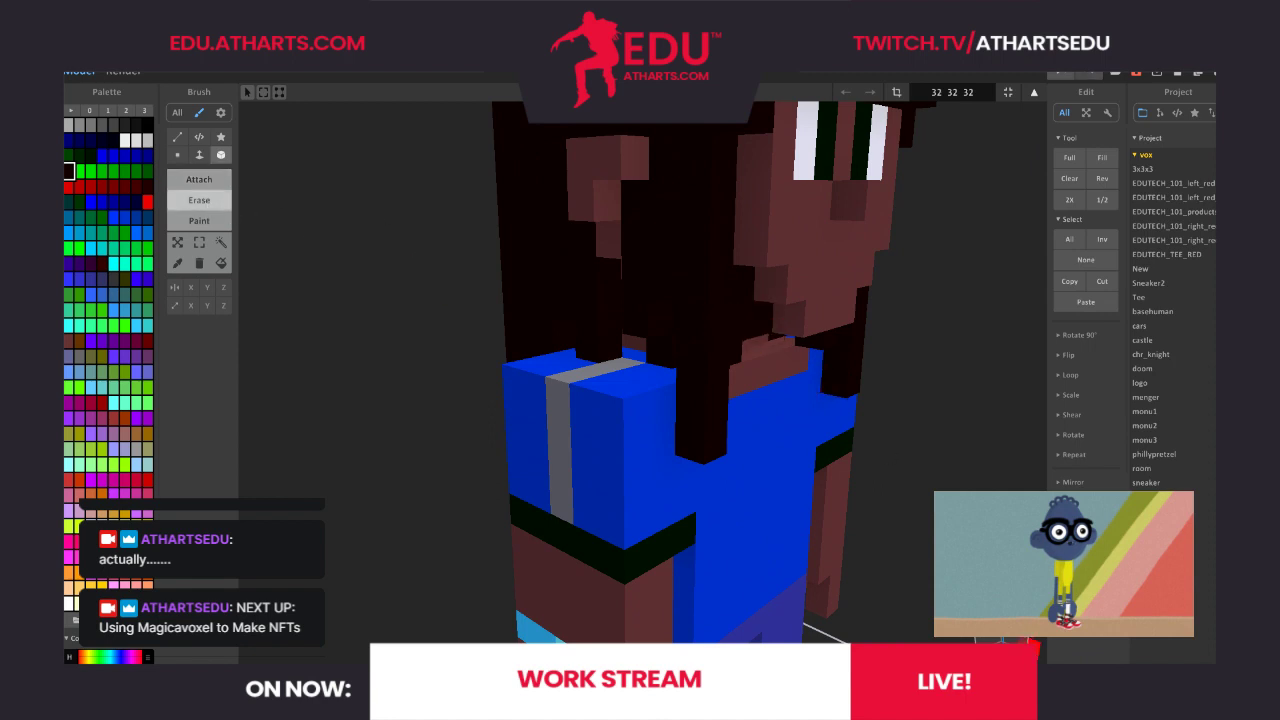
Examine the whole character from the front and sides to check the hair around the jaw
{"action": "right_click_drag", "start_coordinate": [1010, 630], "coordinate": [895, 368]}
{"action": "scroll", "coordinate": [903, 372], "scroll_direction": "down", "scroll_amount": 3}
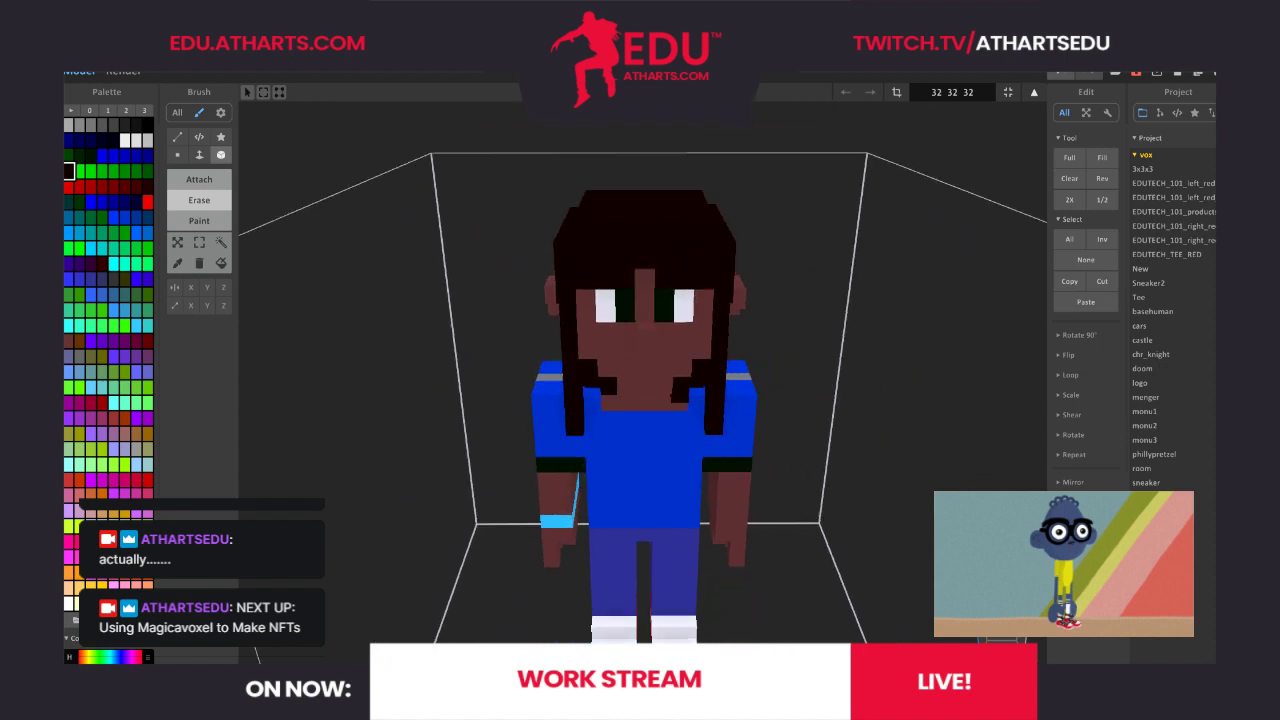
{"action": "right_click_drag", "start_coordinate": [1020, 606], "coordinate": [920, 588]}
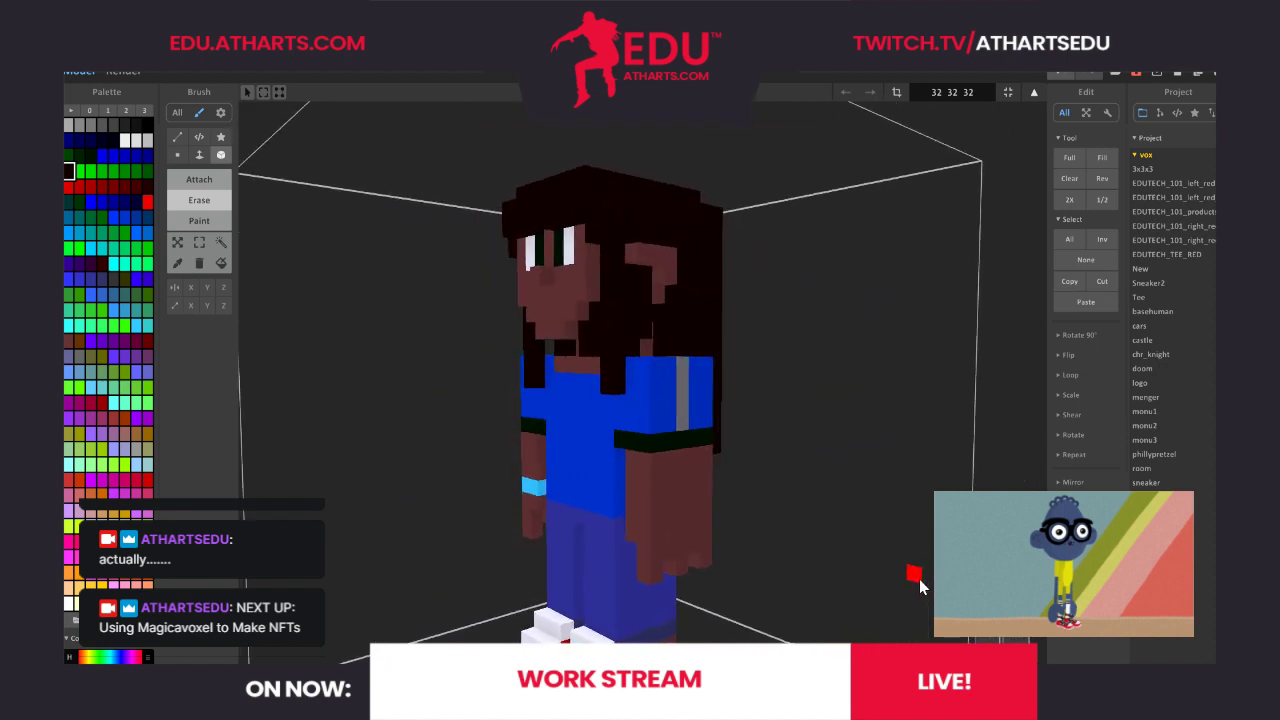
{"action": "scroll", "coordinate": [920, 586], "scroll_direction": "down", "scroll_amount": 3}
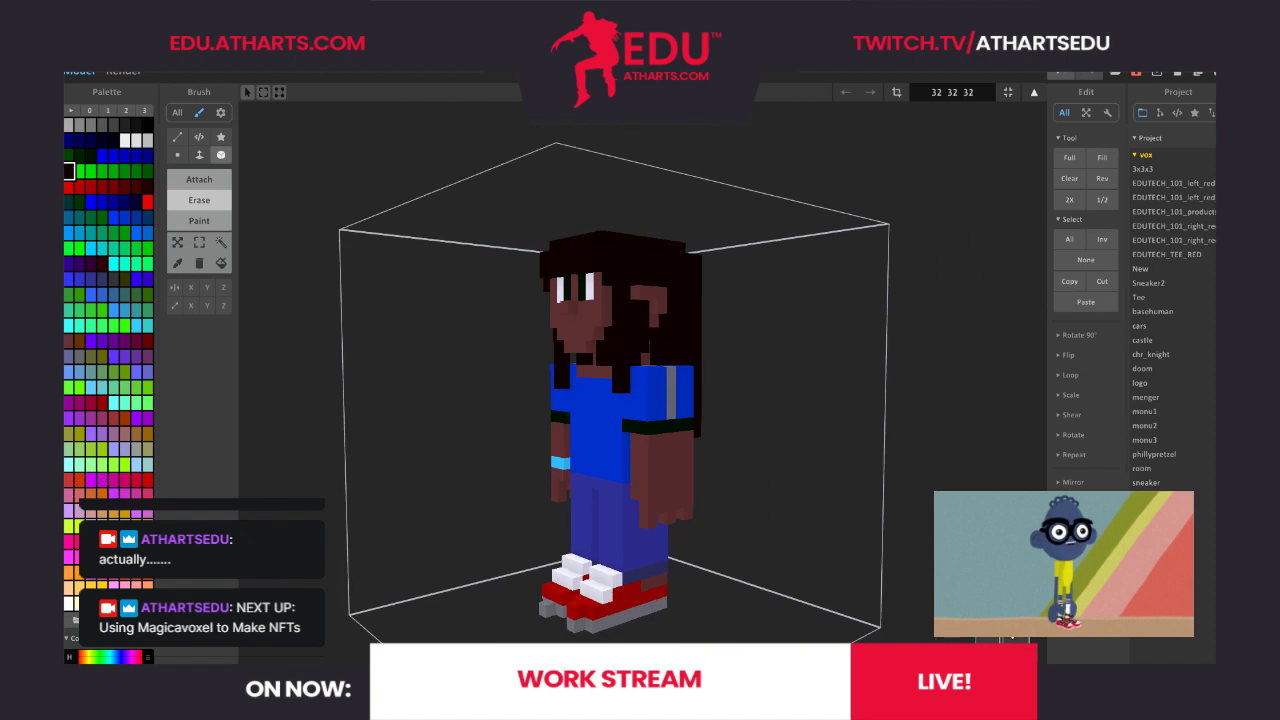
{"action": "right_click_drag", "start_coordinate": [1010, 638], "coordinate": [850, 620]}
{"action": "right_click_drag", "start_coordinate": [540, 440], "coordinate": [722, 434]}
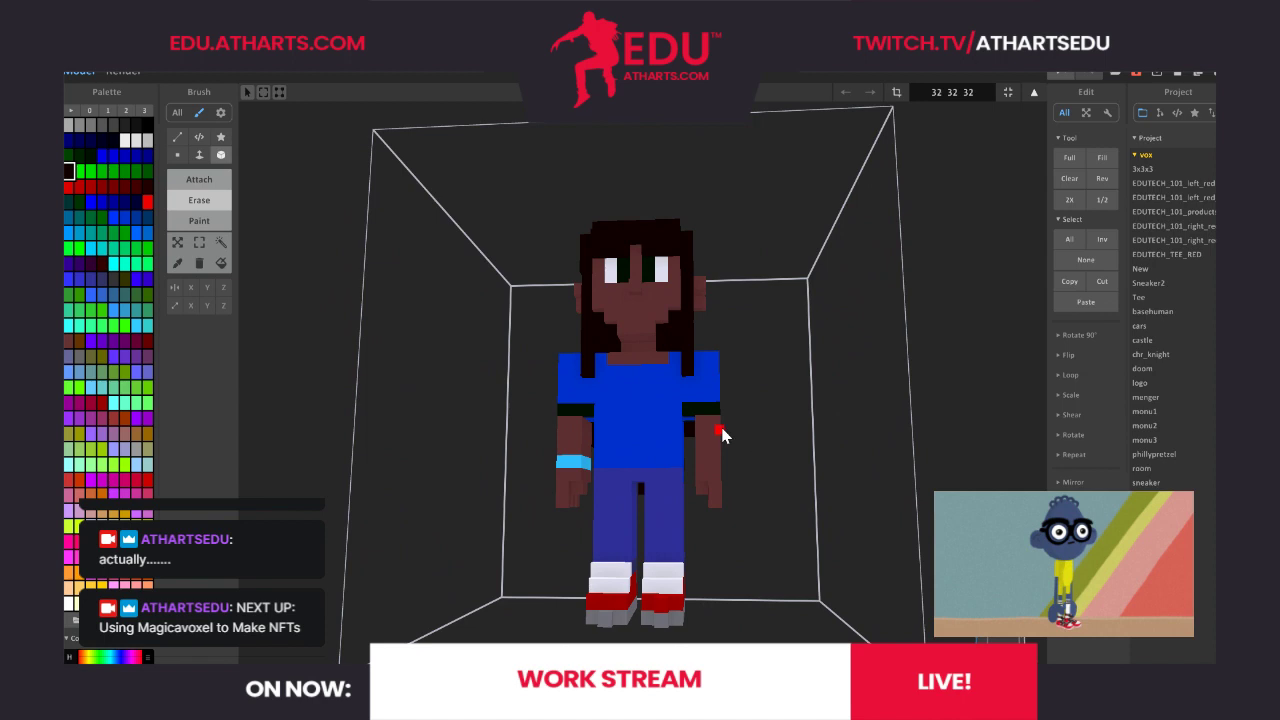
{"action": "scroll", "coordinate": [722, 435], "scroll_direction": "up", "scroll_amount": 3}
{"action": "scroll", "coordinate": [722, 434], "scroll_direction": "up", "scroll_amount": 2}
{"action": "scroll", "coordinate": [856, 378], "scroll_direction": "down", "scroll_amount": 1}
{"action": "right_click_drag", "start_coordinate": [858, 380], "coordinate": [854, 448]}
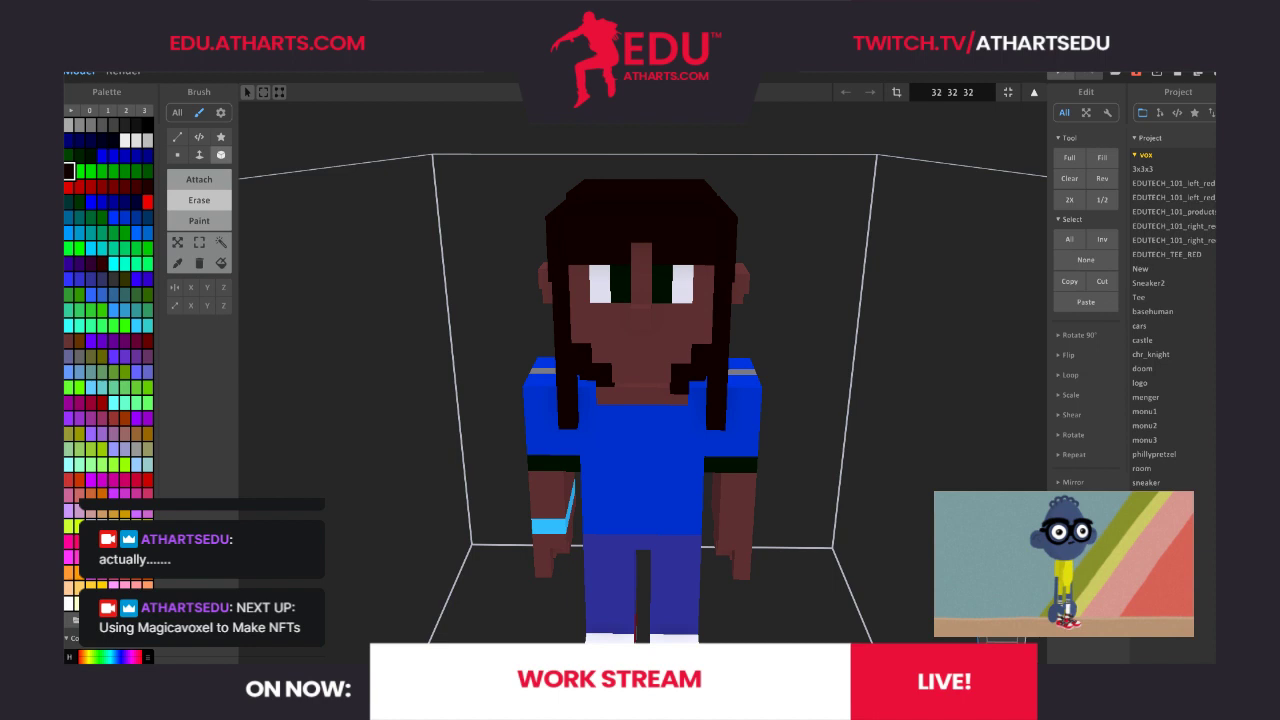
Sample the skin brown from the face, try erasing a voxel at the nose and undo the erasure
{"action": "scroll", "coordinate": [734, 343], "scroll_direction": "up", "scroll_amount": 2}
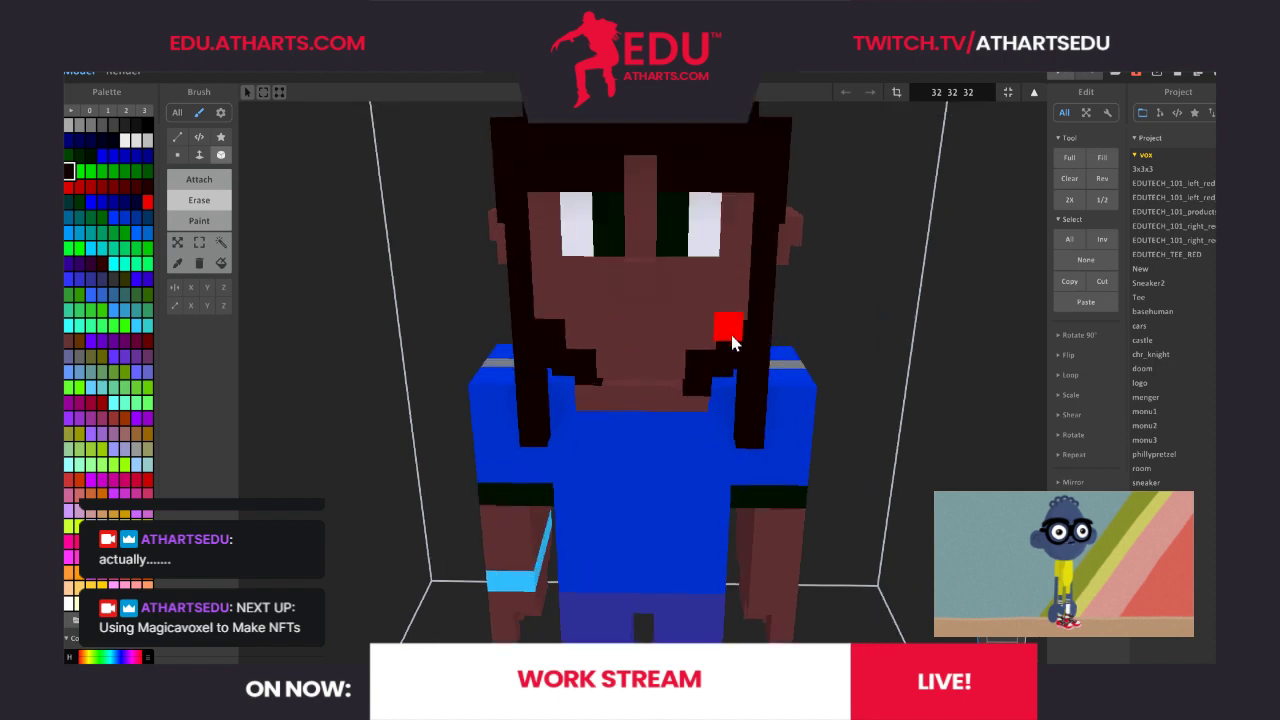
{"action": "scroll", "coordinate": [734, 343], "scroll_direction": "up", "scroll_amount": 2}
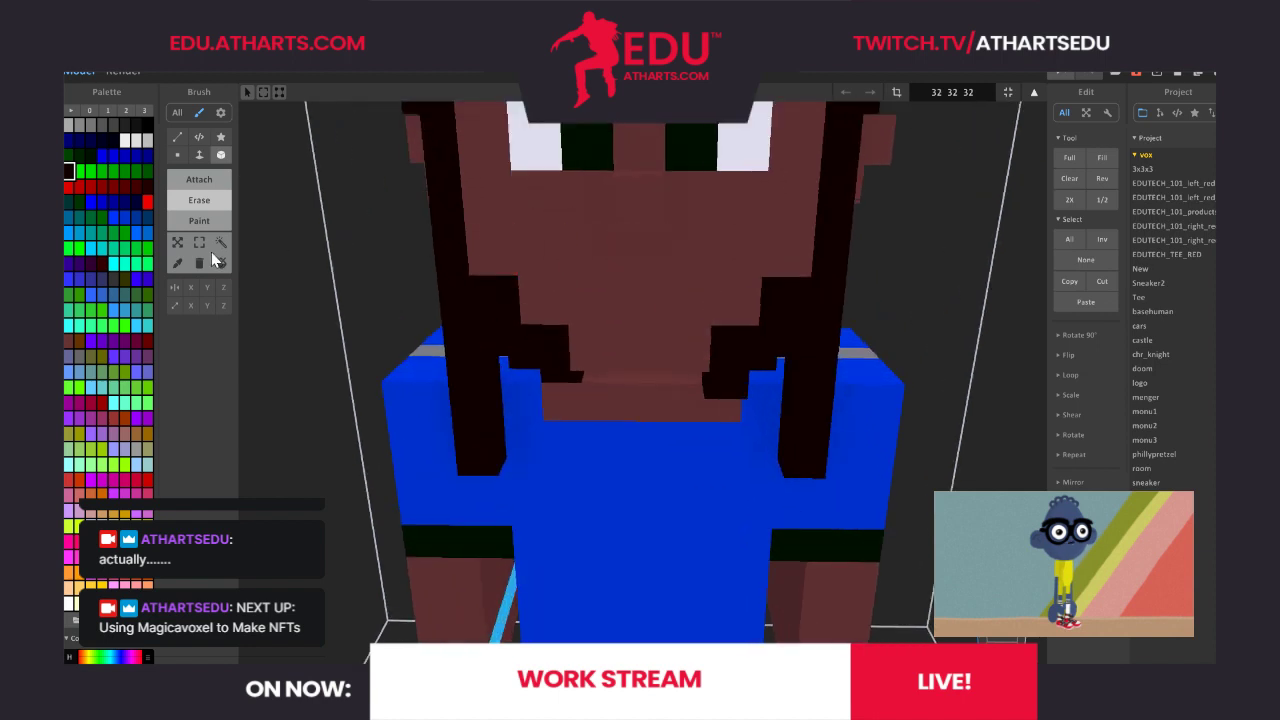
{"action": "left_click", "coordinate": [184, 259]}
{"action": "left_click", "coordinate": [518, 262]}
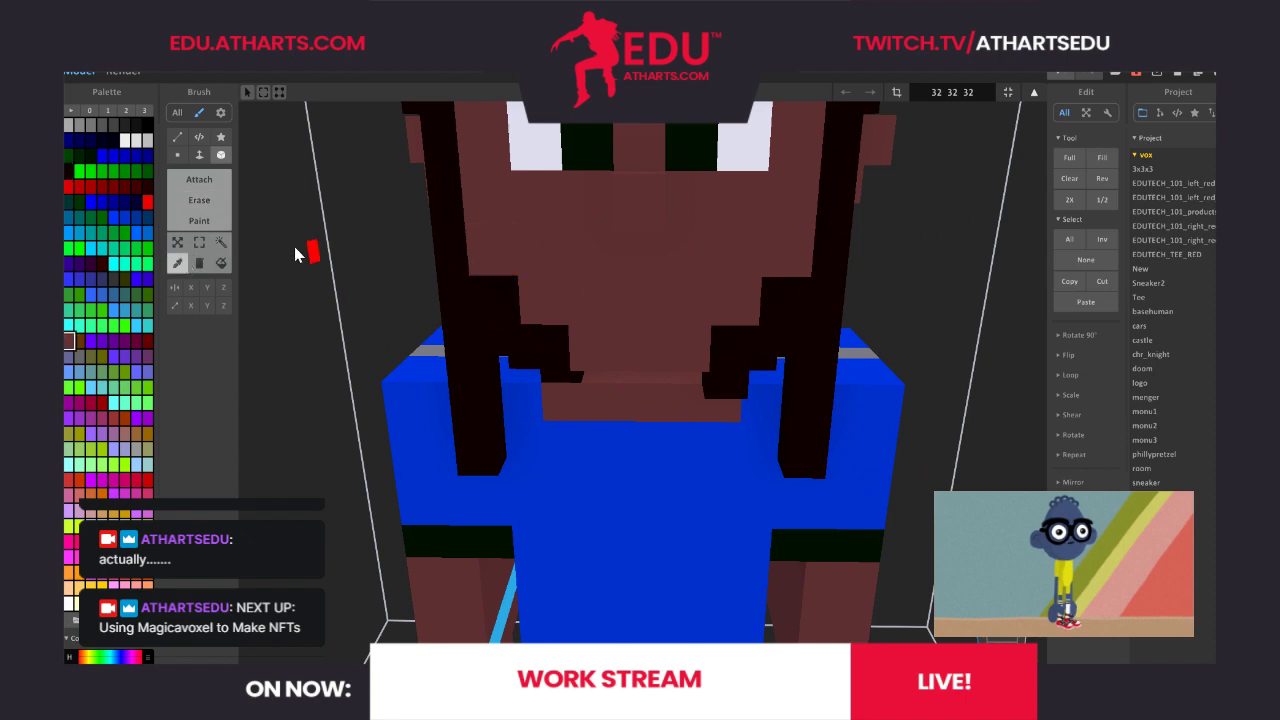
{"action": "left_click", "coordinate": [208, 193]}
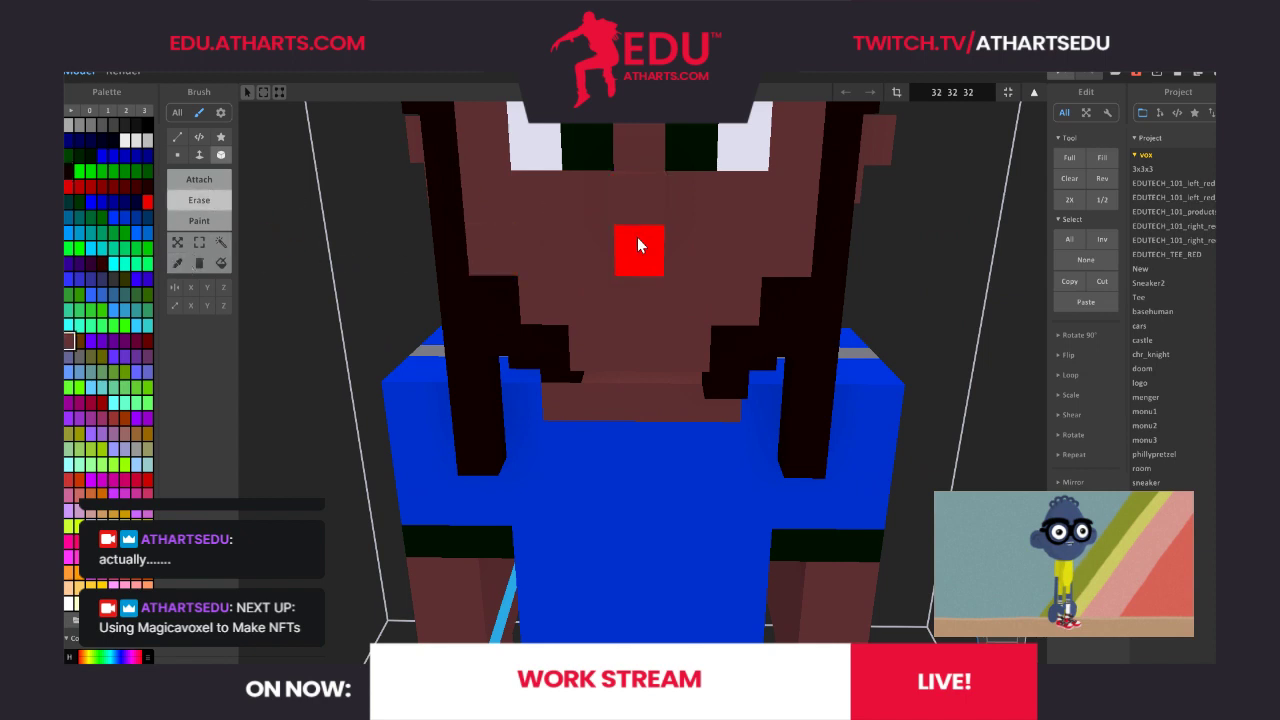
{"action": "left_click", "coordinate": [638, 240]}
{"action": "key", "text": "ctrl+z"}
Try lengthening the nose downward with an attached skin-brown voxel and erase the addition again
{"action": "left_click", "coordinate": [224, 180]}
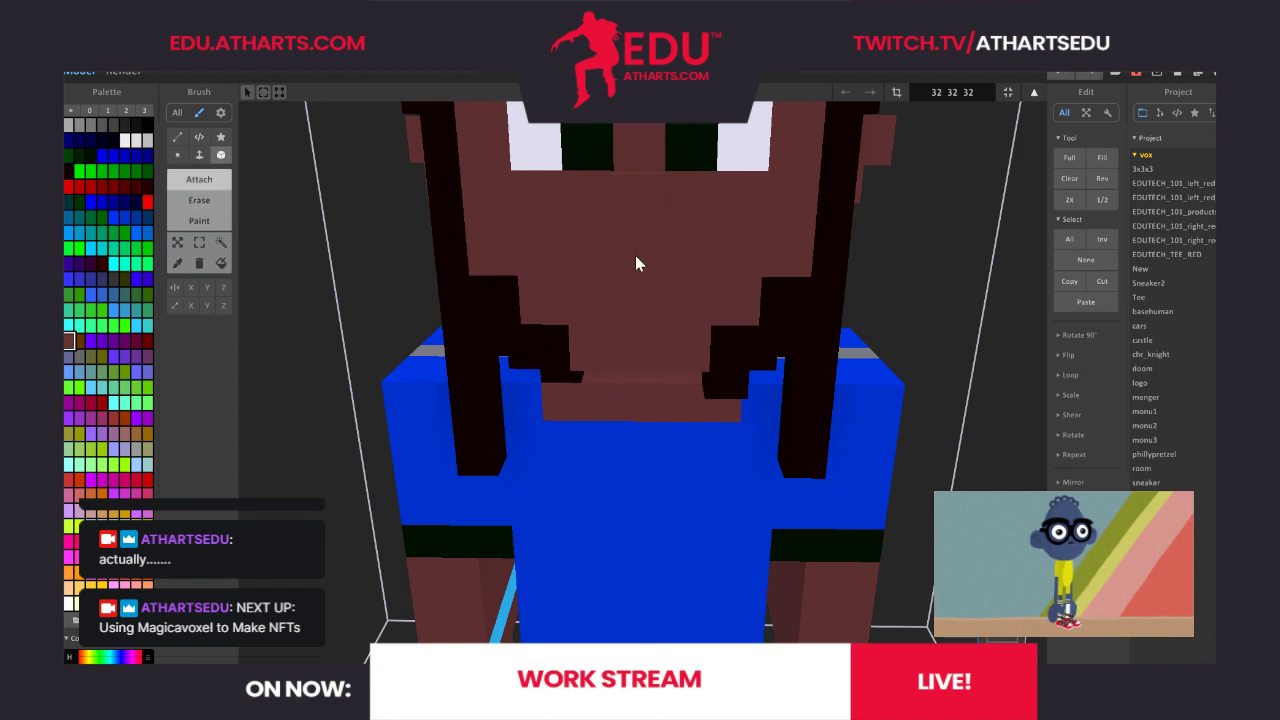
{"action": "left_click_drag", "start_coordinate": [1005, 638], "coordinate": [1028, 652]}
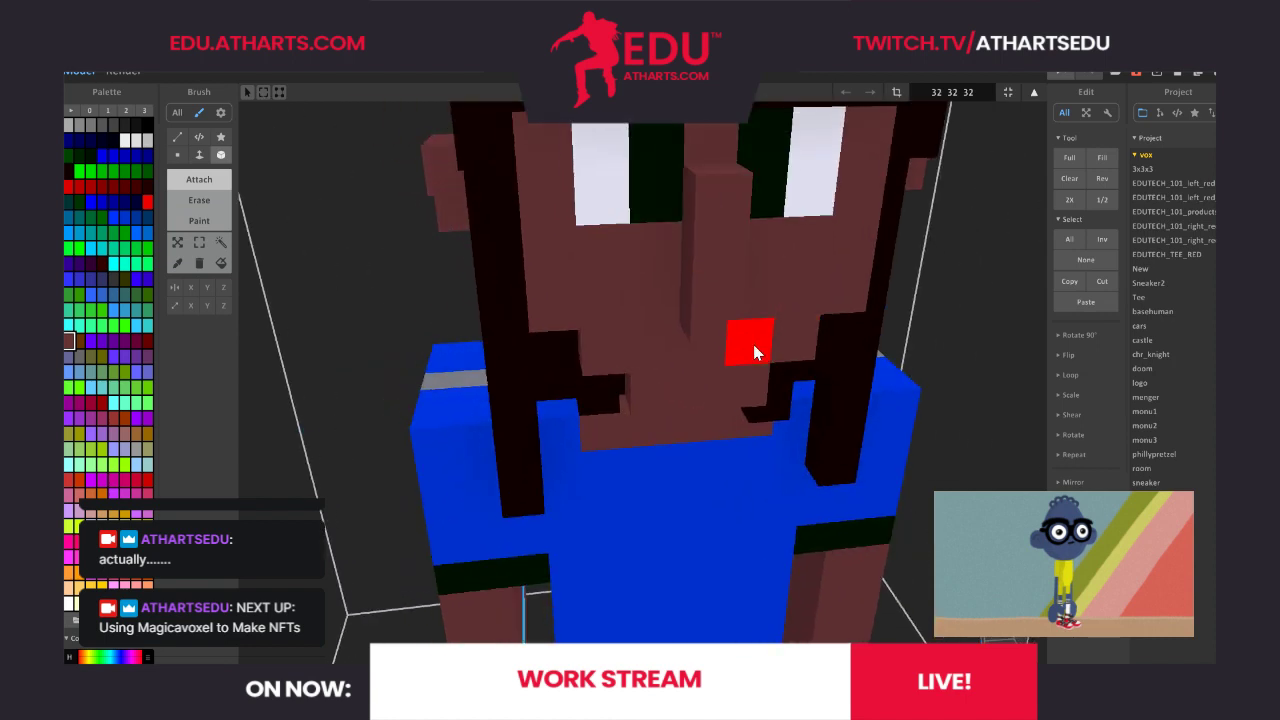
{"action": "left_click", "coordinate": [197, 203]}
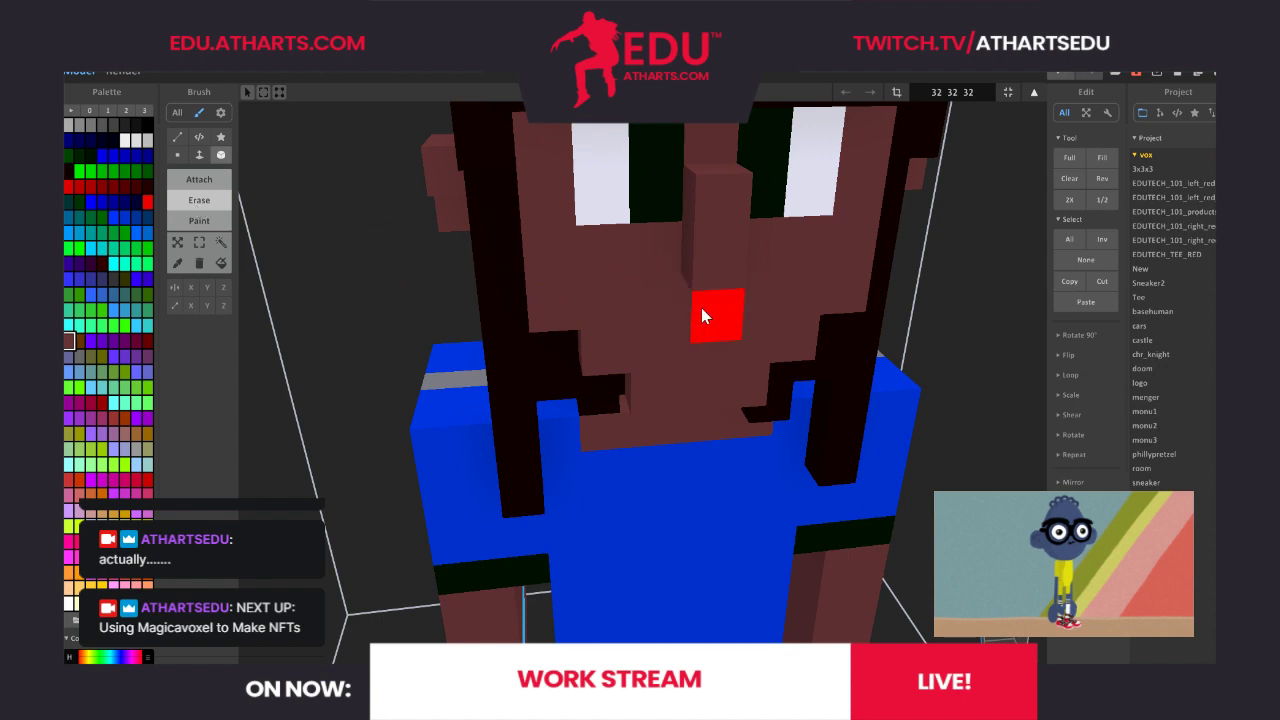
{"action": "left_click_drag", "start_coordinate": [1015, 642], "coordinate": [968, 641]}
{"action": "right_click_drag", "start_coordinate": [650, 480], "coordinate": [630, 446]}
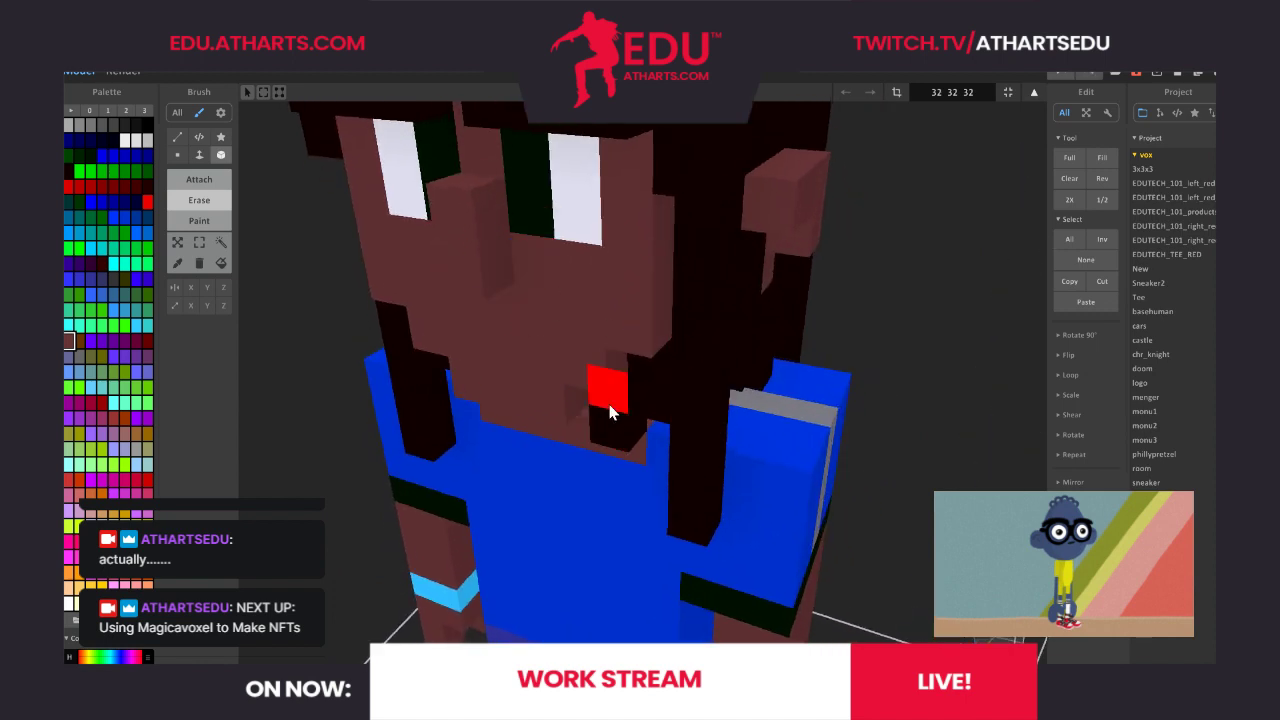
Examine the nose, jaw and hair of the character close up and from a distance
{"action": "left_click", "coordinate": [208, 180]}
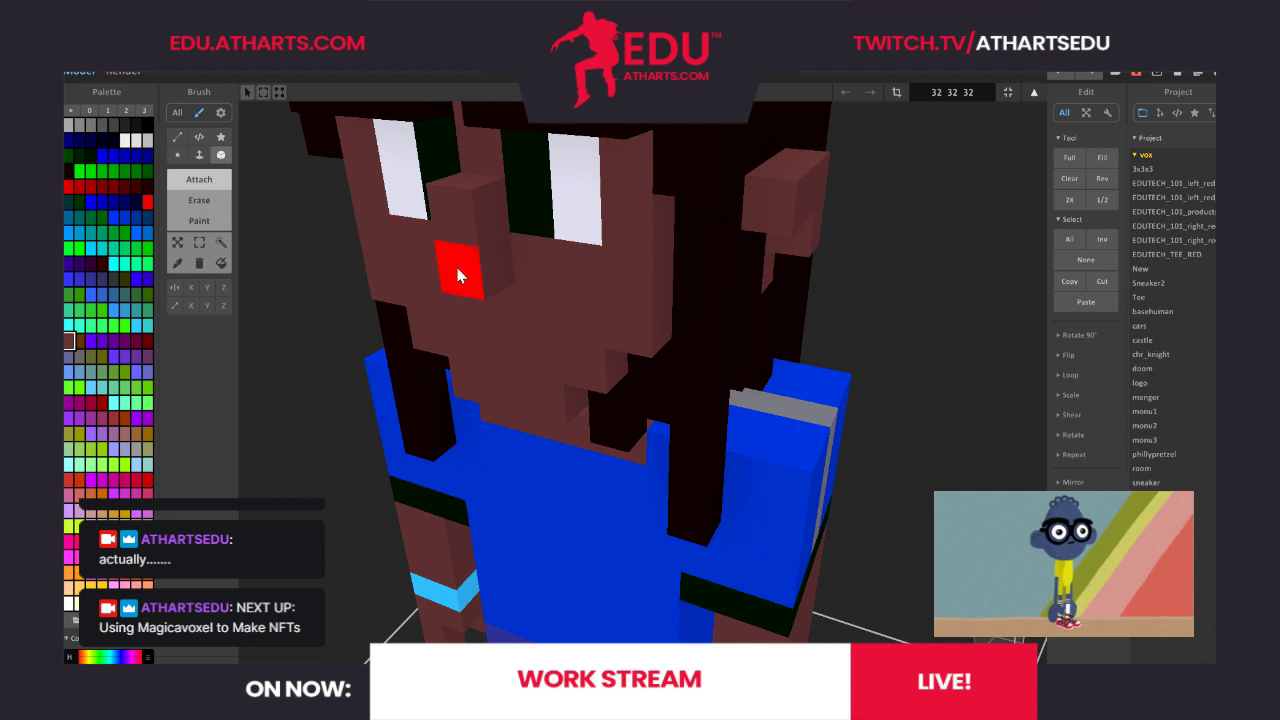
{"action": "right_click_drag", "start_coordinate": [1015, 600], "coordinate": [1072, 638]}
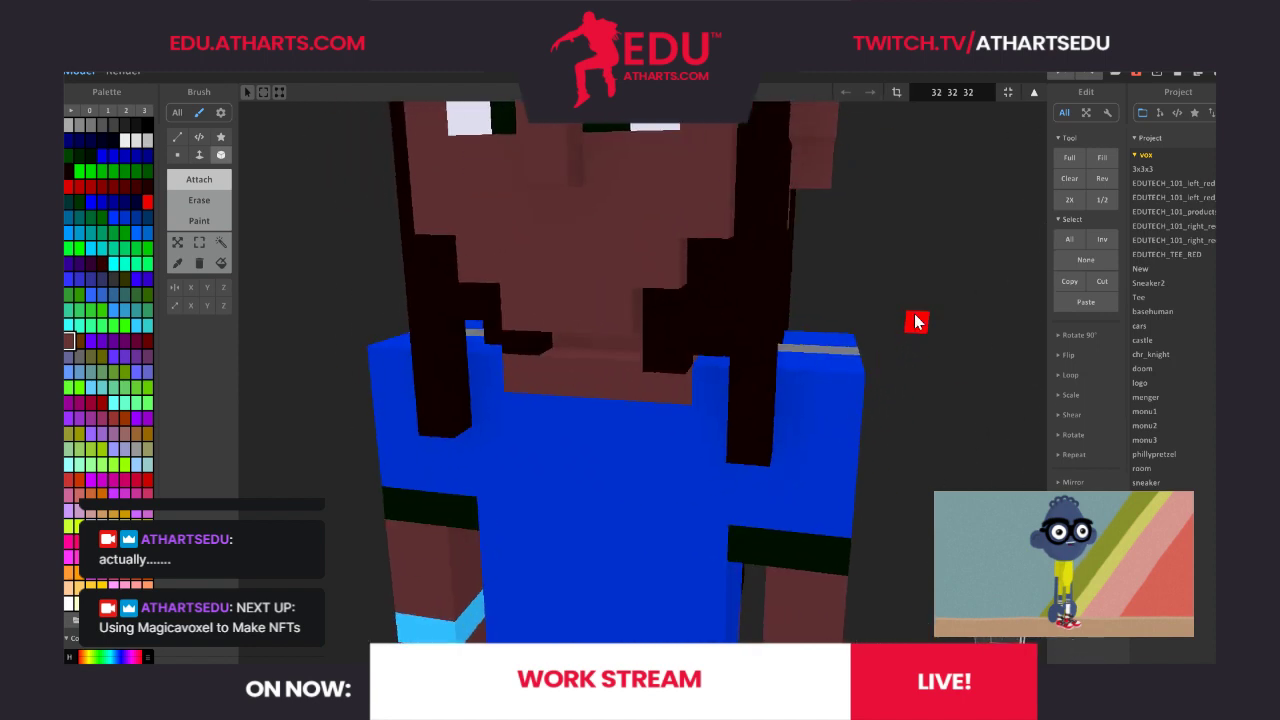
{"action": "scroll", "coordinate": [914, 314], "scroll_direction": "down", "scroll_amount": 5}
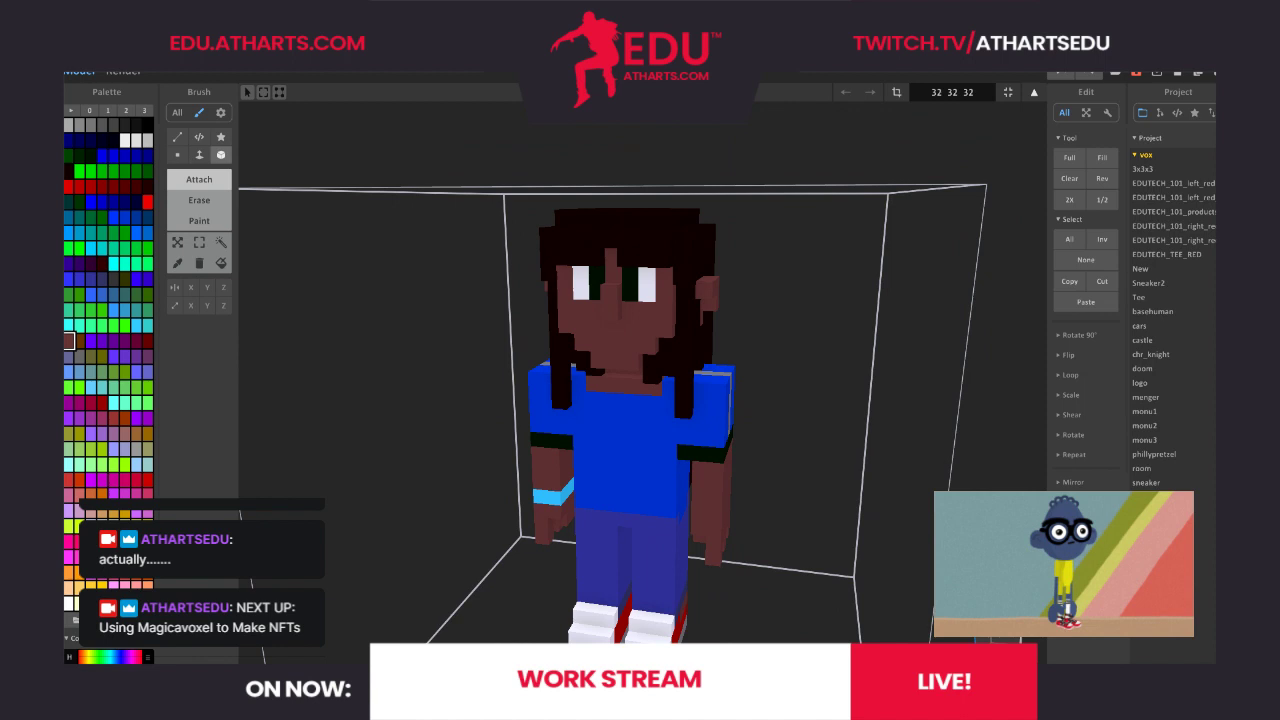
{"action": "right_click_drag", "start_coordinate": [992, 632], "coordinate": [967, 638]}
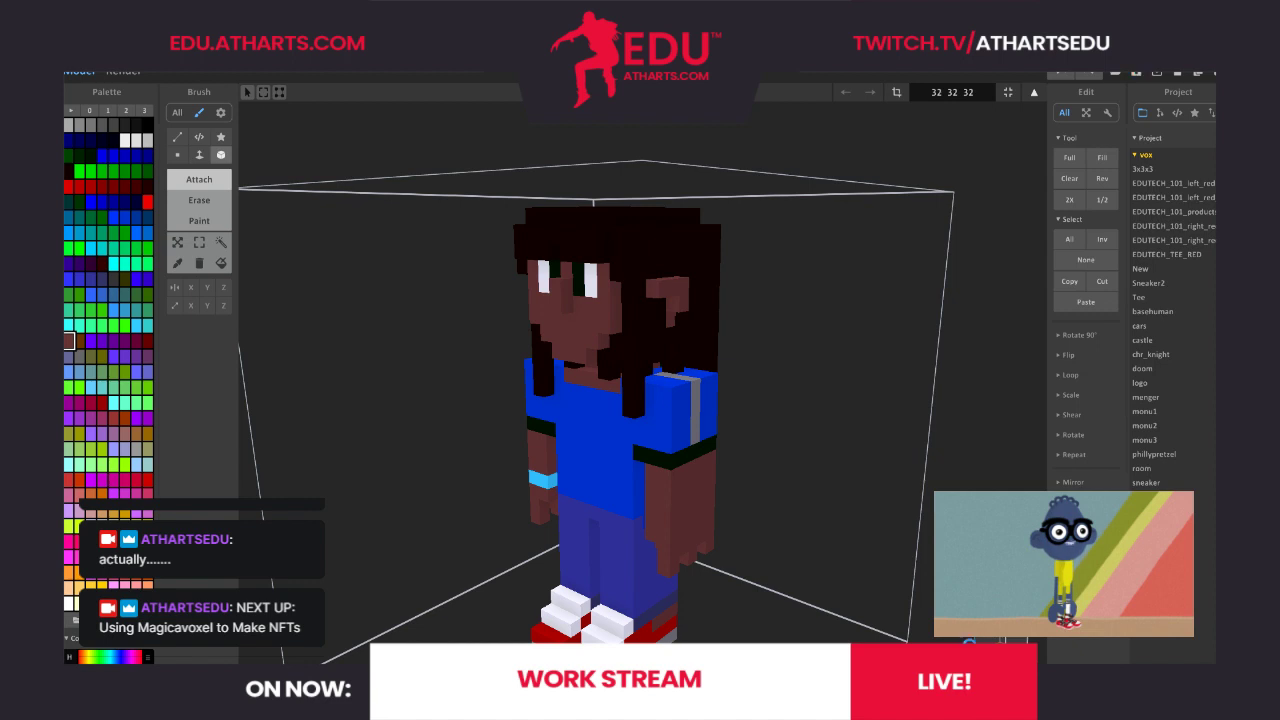
{"action": "left_click_drag", "start_coordinate": [995, 638], "coordinate": [1022, 652]}
{"action": "left_click", "coordinate": [1200, 75]}
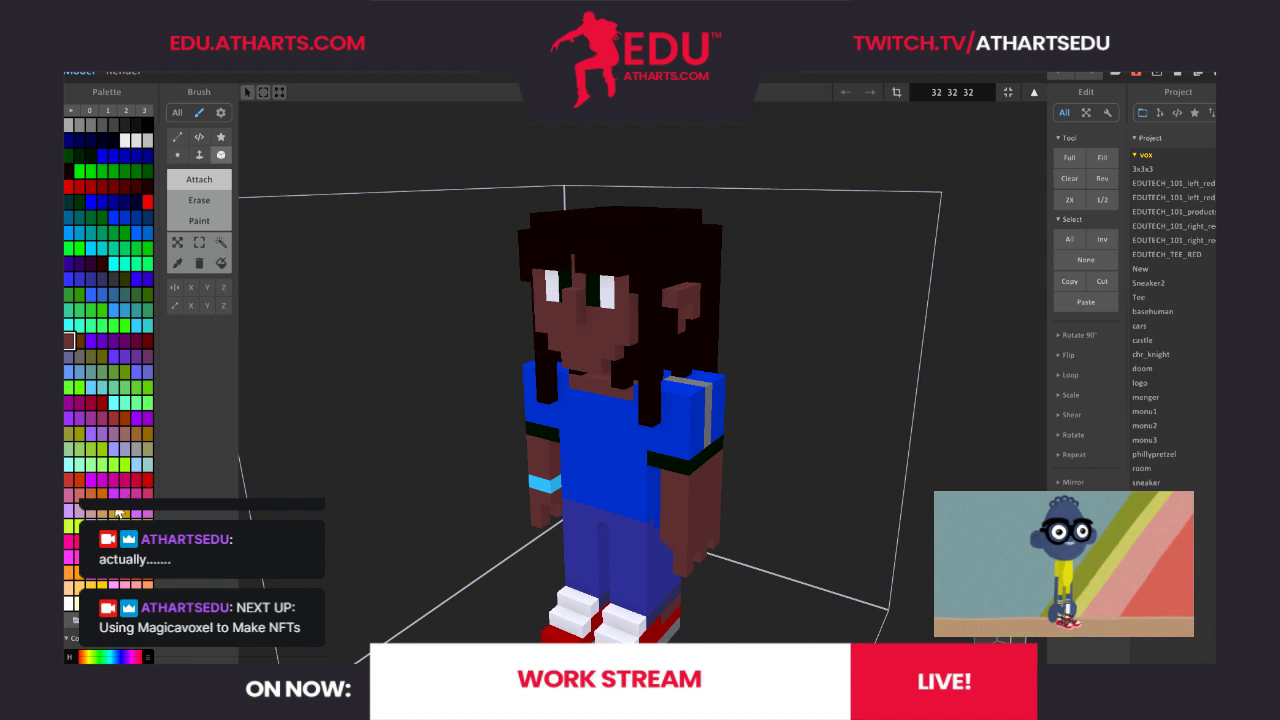
Recolor the character's hair orange and its skin olive tan with the bucket fill
{"action": "left_click", "coordinate": [101, 497]}
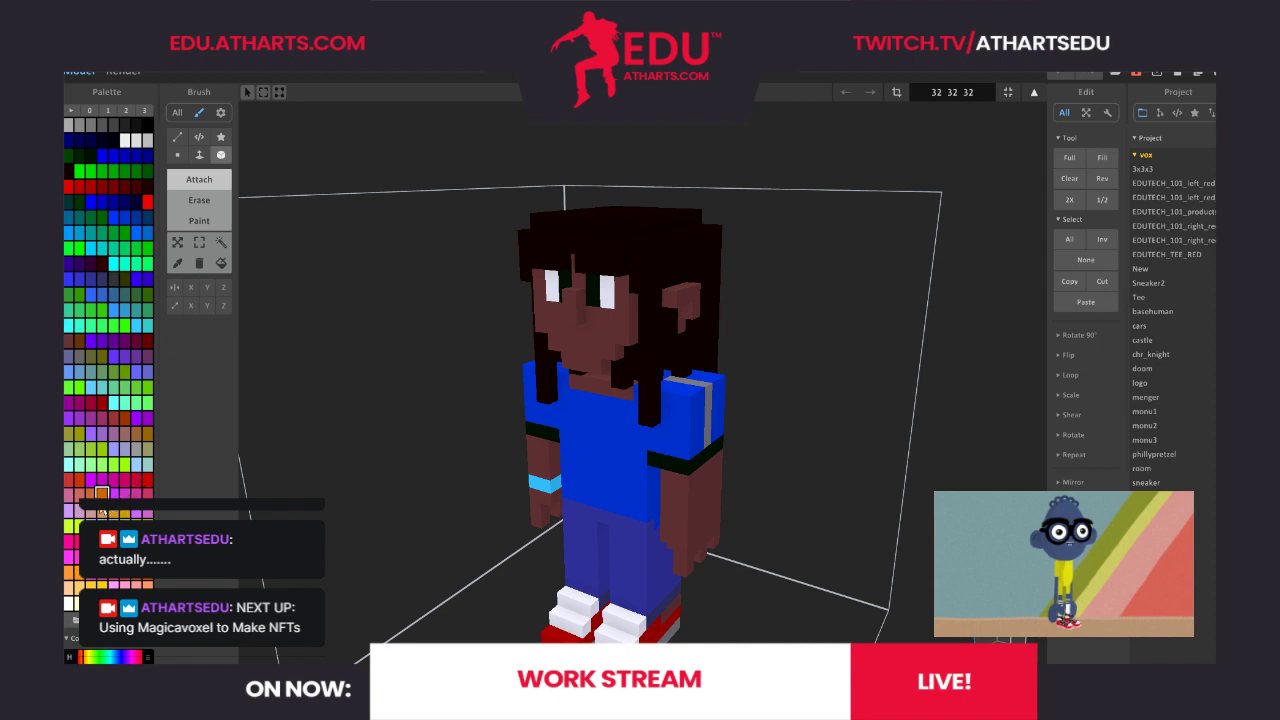
{"action": "left_click", "coordinate": [221, 262]}
{"action": "left_click", "coordinate": [593, 227]}
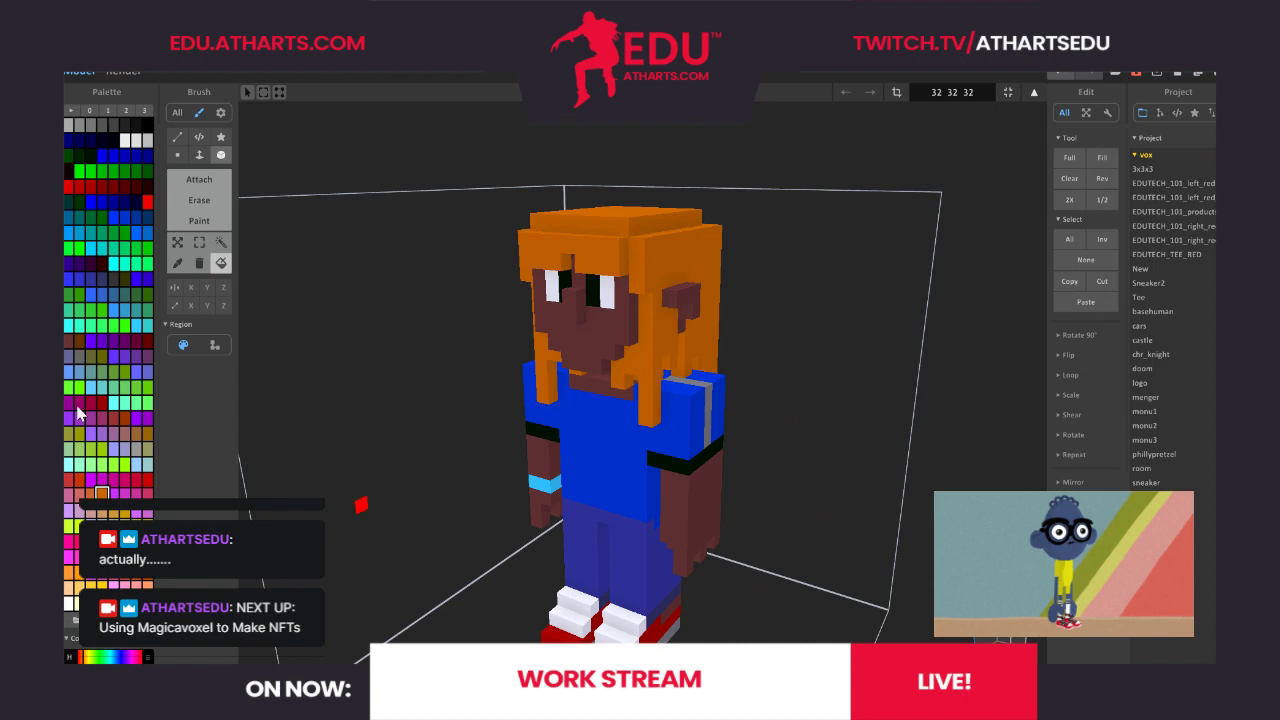
{"action": "left_click", "coordinate": [147, 449]}
{"action": "left_click", "coordinate": [593, 352]}
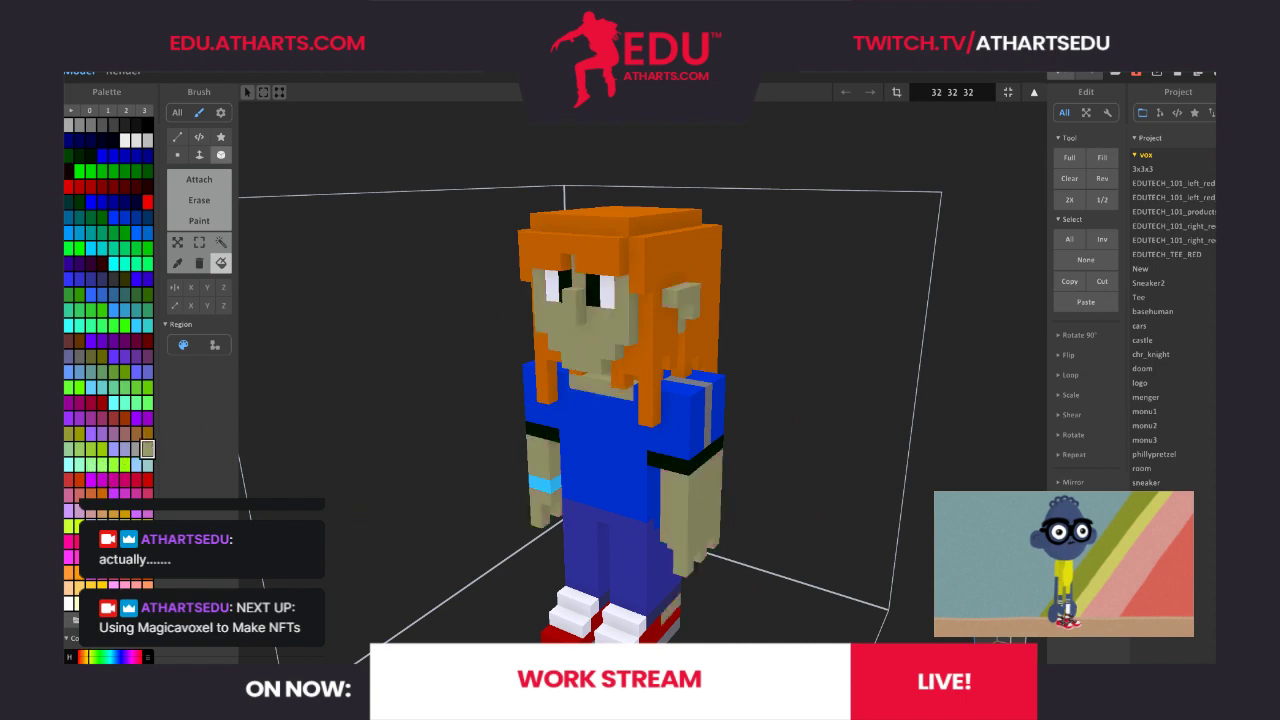
Recolor the character's skin light peach with the bucket fill
{"action": "left_click", "coordinate": [139, 584]}
{"action": "left_click", "coordinate": [148, 585]}
{"action": "left_click", "coordinate": [583, 349]}
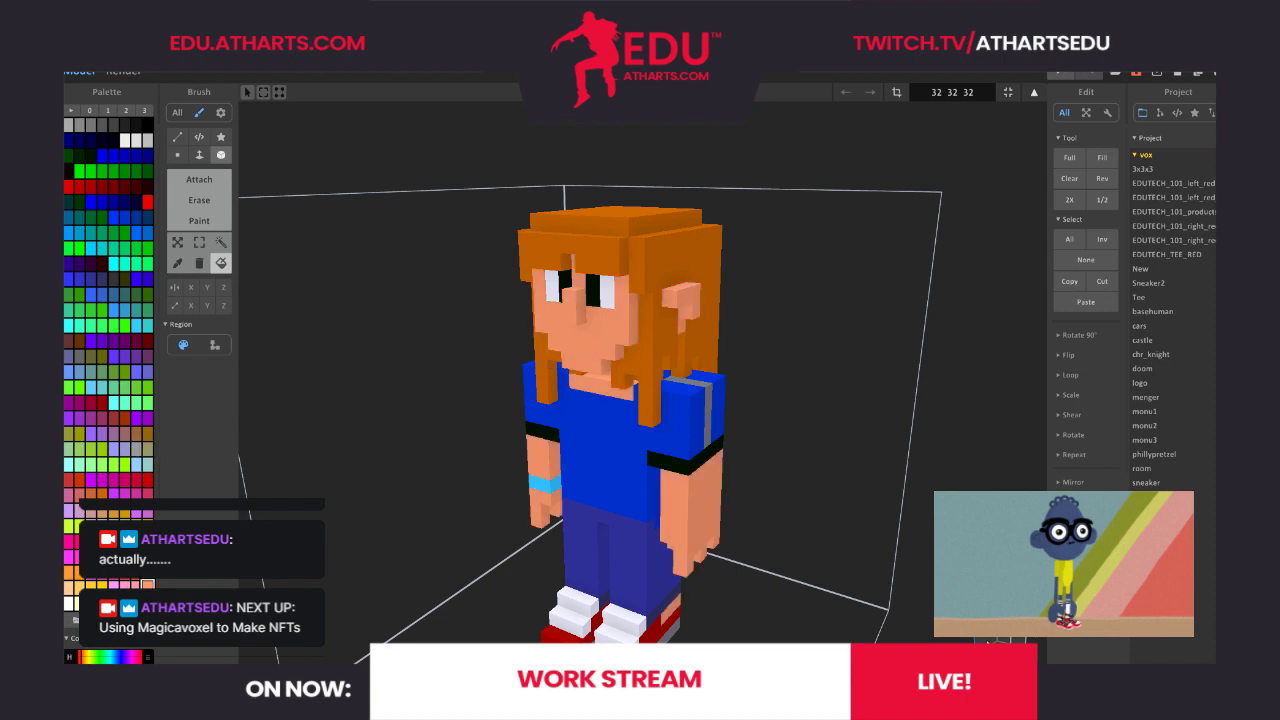
Try recoloring the character's shirt lavender with the bucket fill
{"action": "right_click_drag", "start_coordinate": [760, 440], "coordinate": [290, 600]}
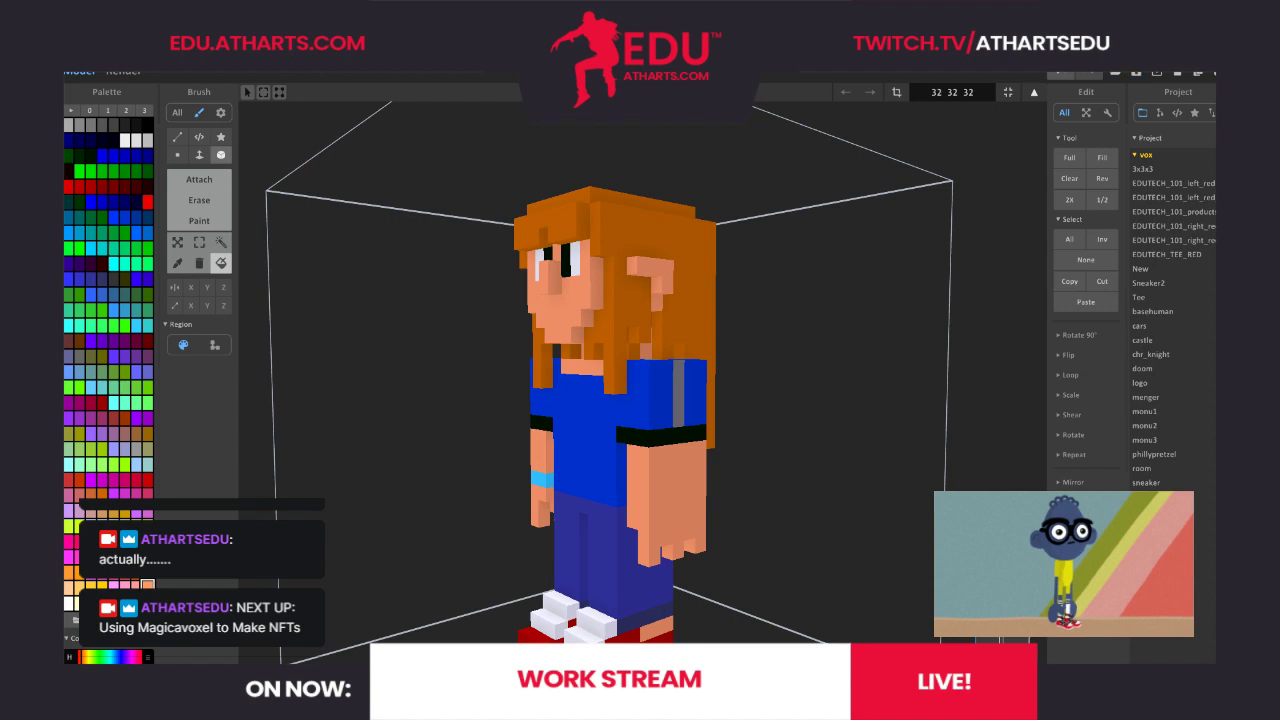
{"action": "left_click", "coordinate": [113, 448]}
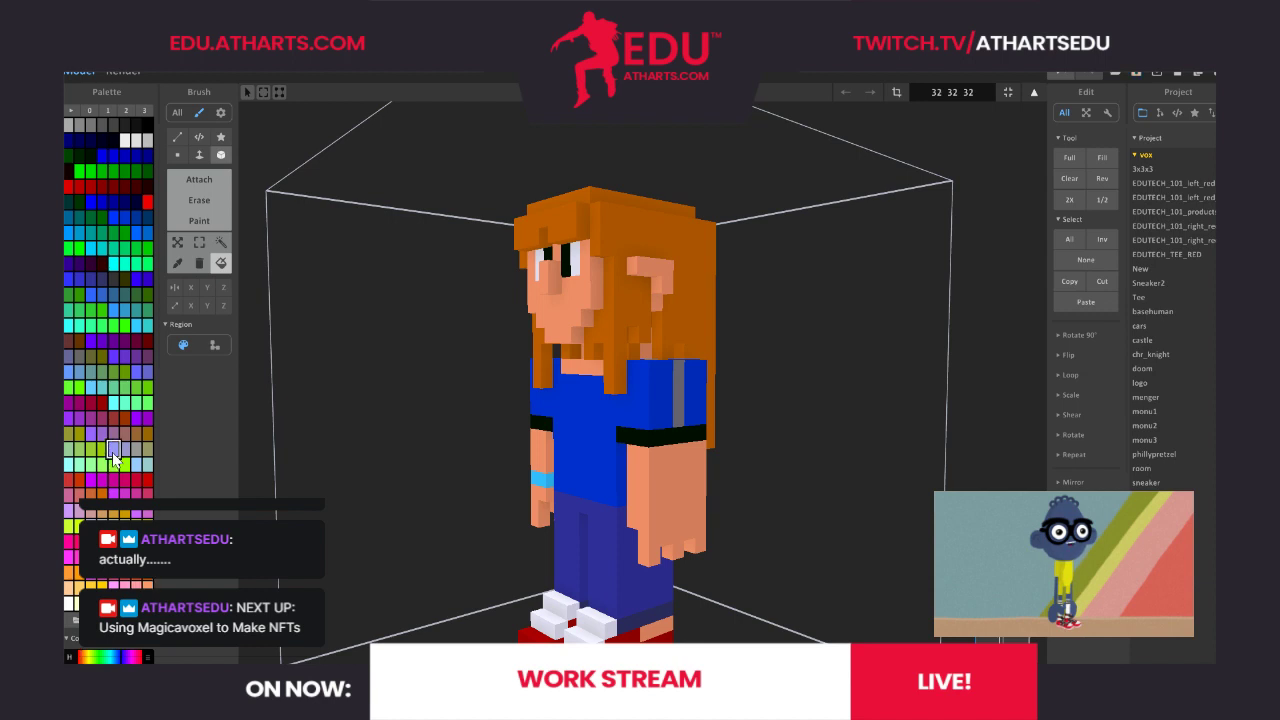
{"action": "left_click", "coordinate": [572, 425]}
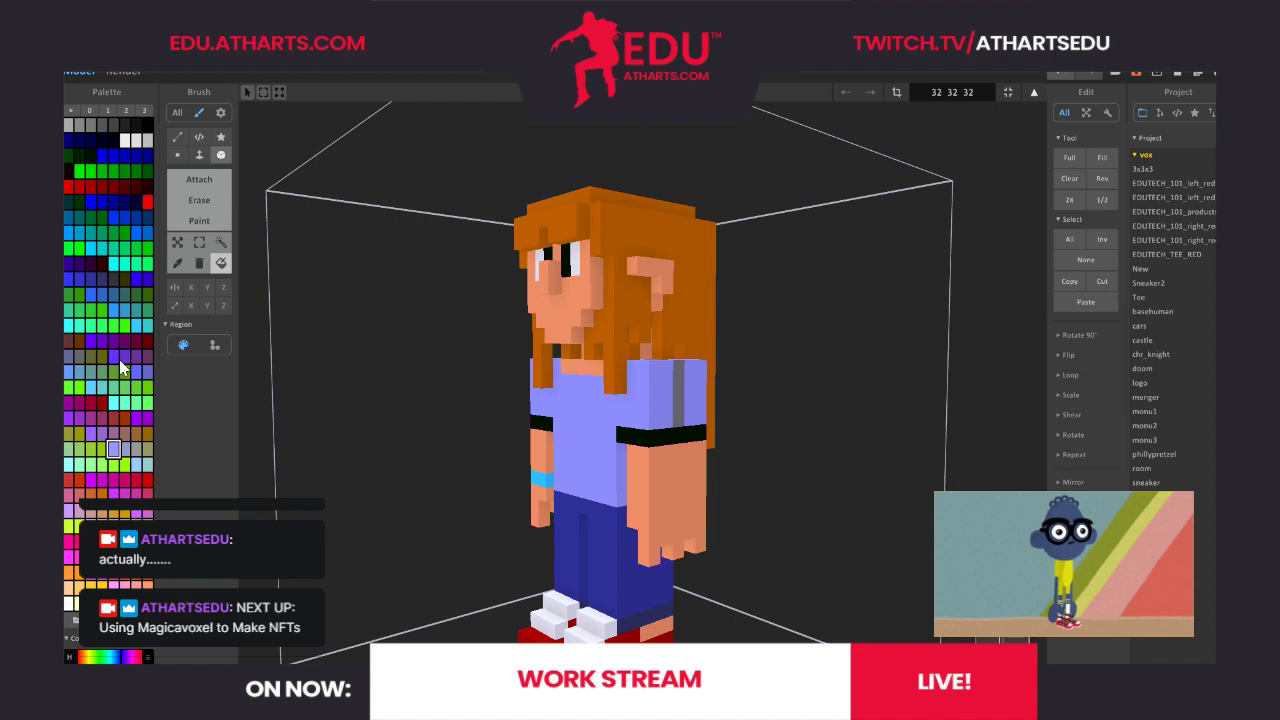
Recolor the character's shirt white and its trousers red with the bucket fill
{"action": "left_click", "coordinate": [124, 140]}
{"action": "left_click", "coordinate": [584, 432]}
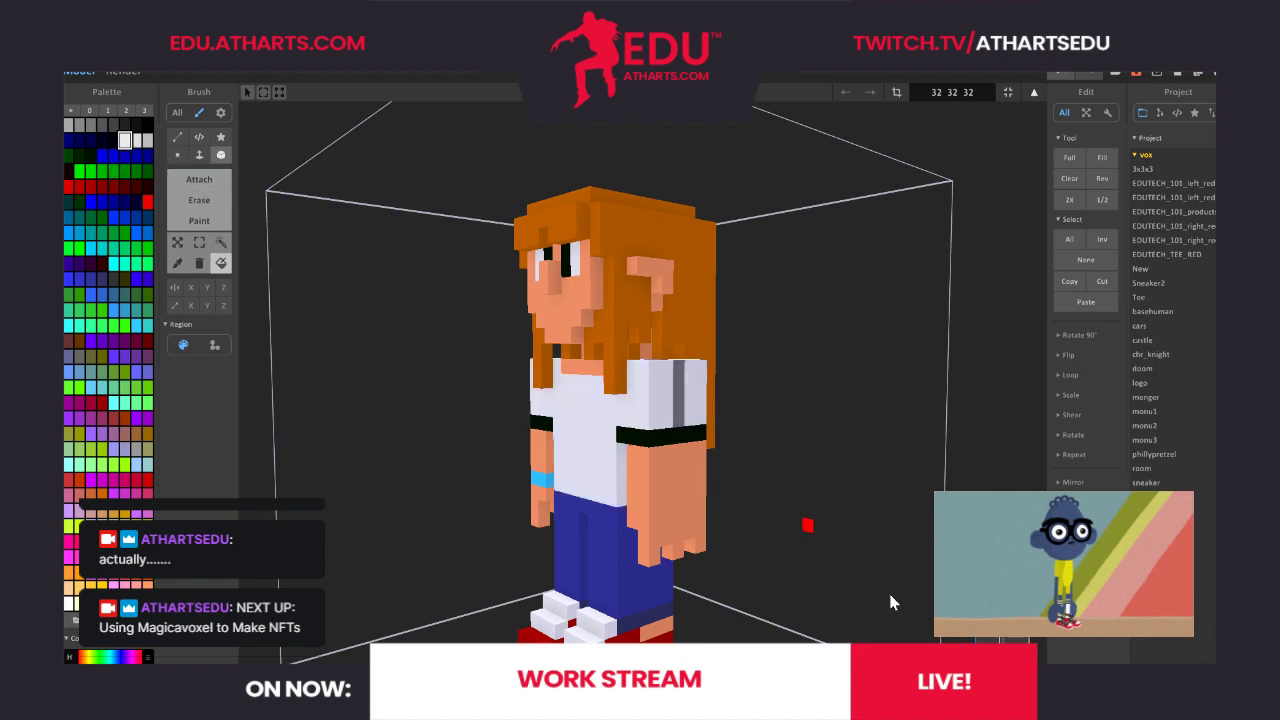
{"action": "left_click", "coordinate": [147, 480]}
{"action": "left_click", "coordinate": [566, 562]}
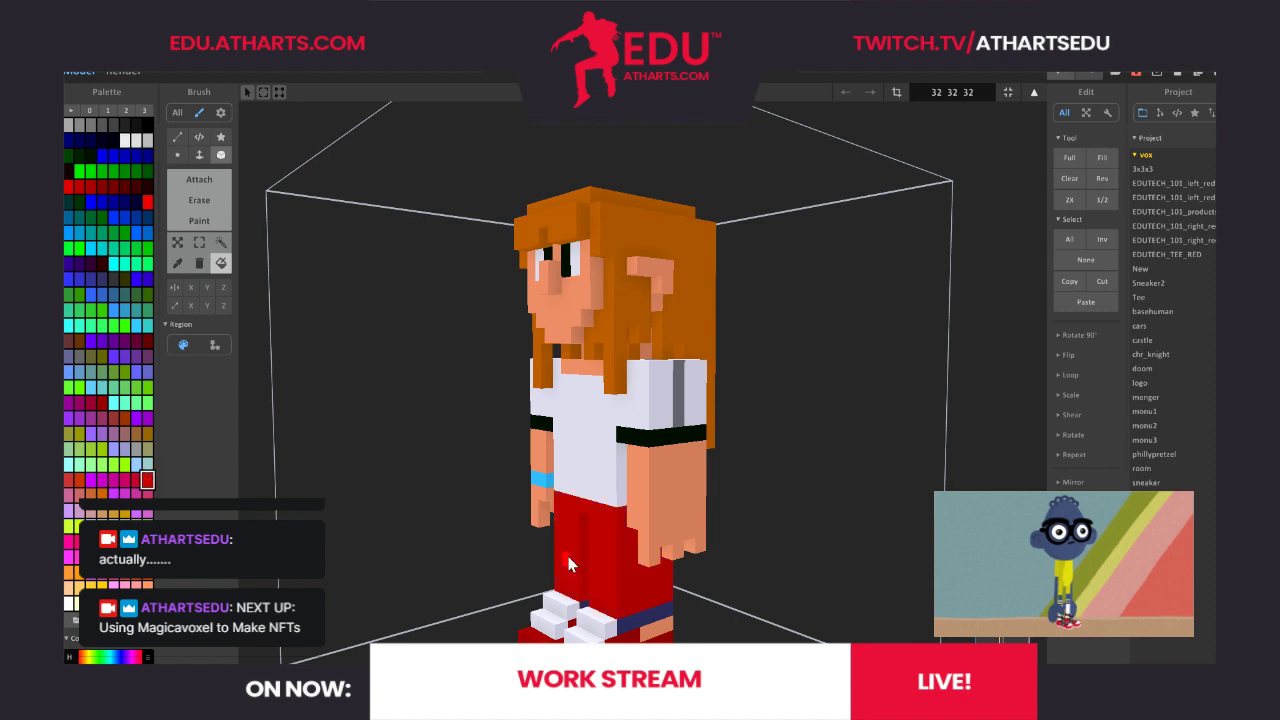
Examine the recolored character's face, outfit and long hair from the front and the side
{"action": "right_click_drag", "start_coordinate": [985, 615], "coordinate": [1008, 668]}
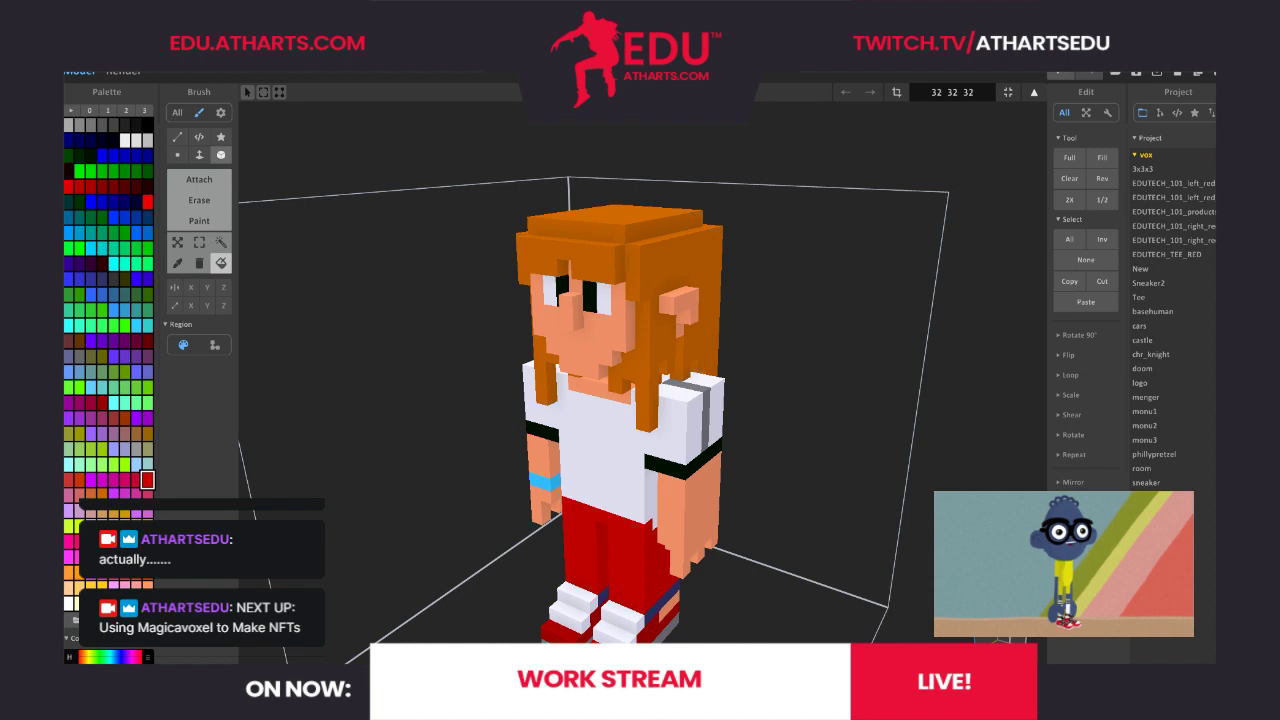
{"action": "mouse_move", "coordinate": [995, 638]}
{"action": "right_mouse_down"}
{"action": "mouse_move", "coordinate": [894, 609]}
{"action": "mouse_move", "coordinate": [836, 614]}
{"action": "mouse_move", "coordinate": [970, 640]}
{"action": "right_mouse_up"}
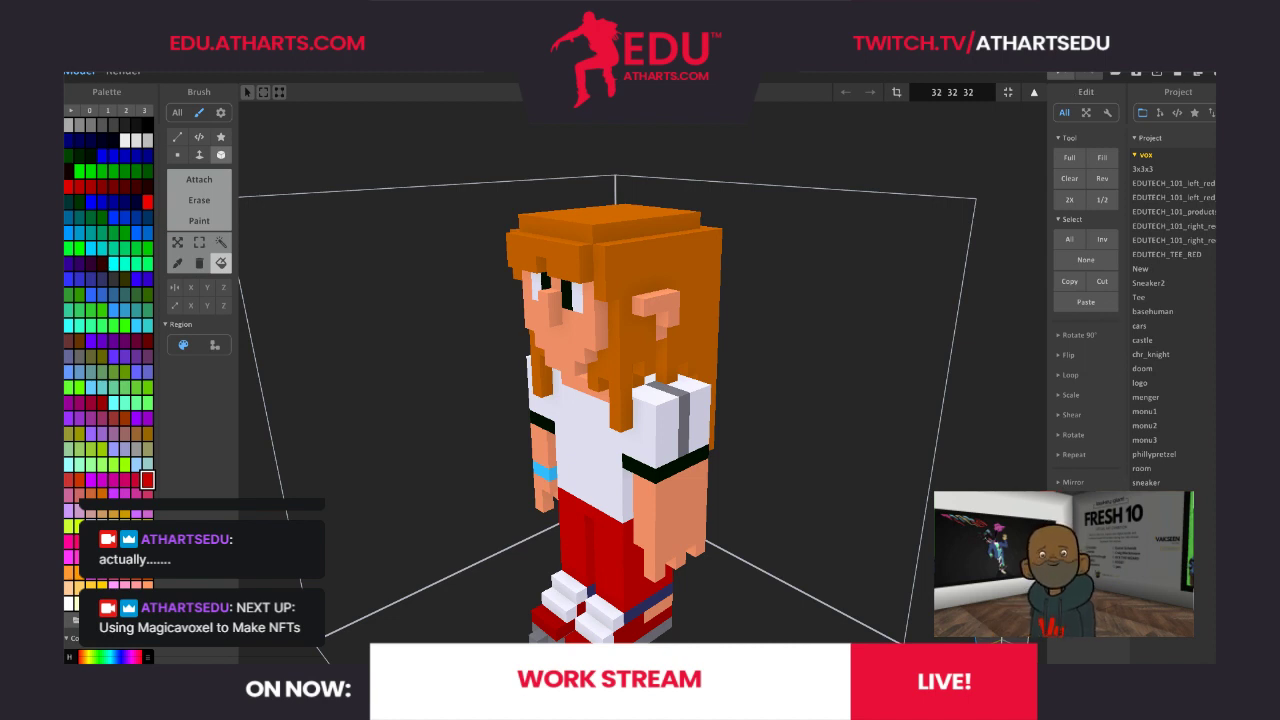
{"action": "right_click_drag", "start_coordinate": [840, 380], "coordinate": [880, 350]}
{"action": "right_click_drag", "start_coordinate": [1038, 638], "coordinate": [241, 515]}
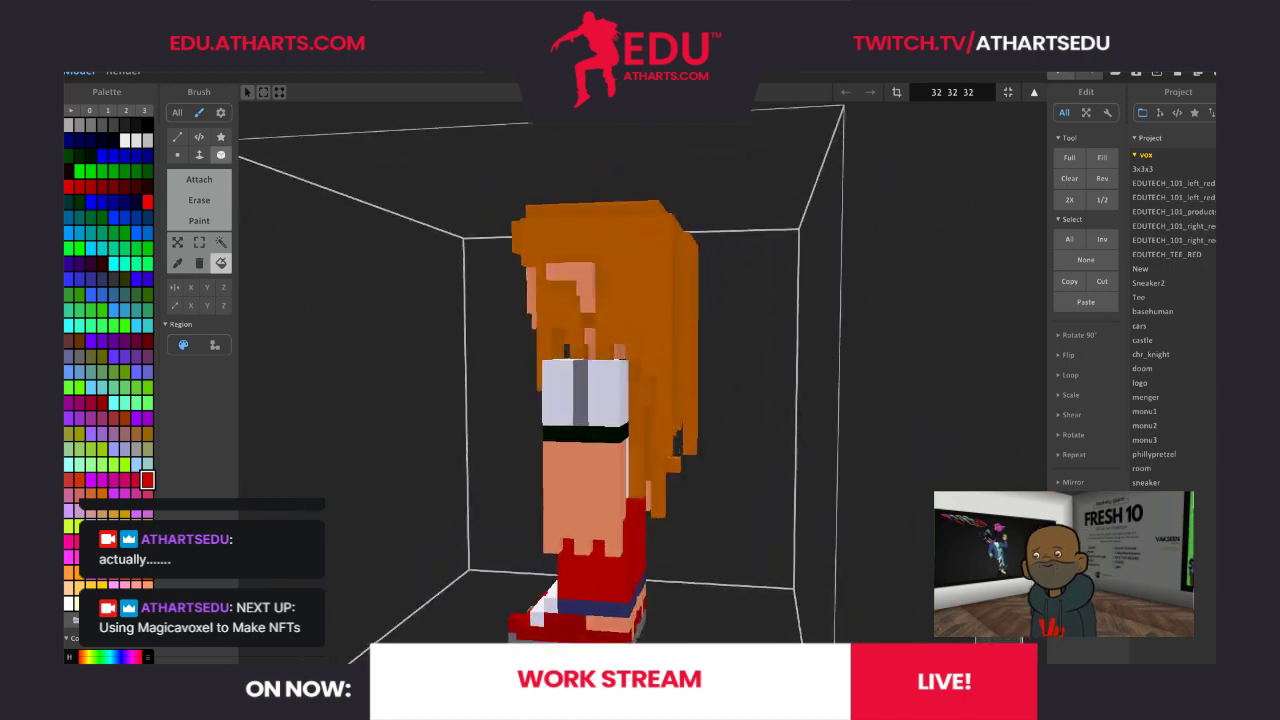